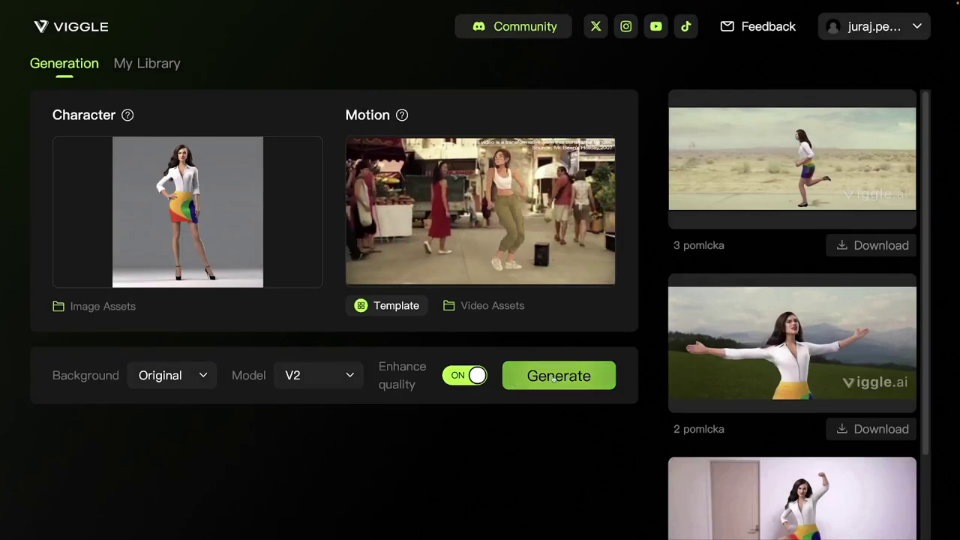
Generate the video from the loaded character image and the street dance motion clip
{"action": "left_click", "coordinate": [551, 378]}
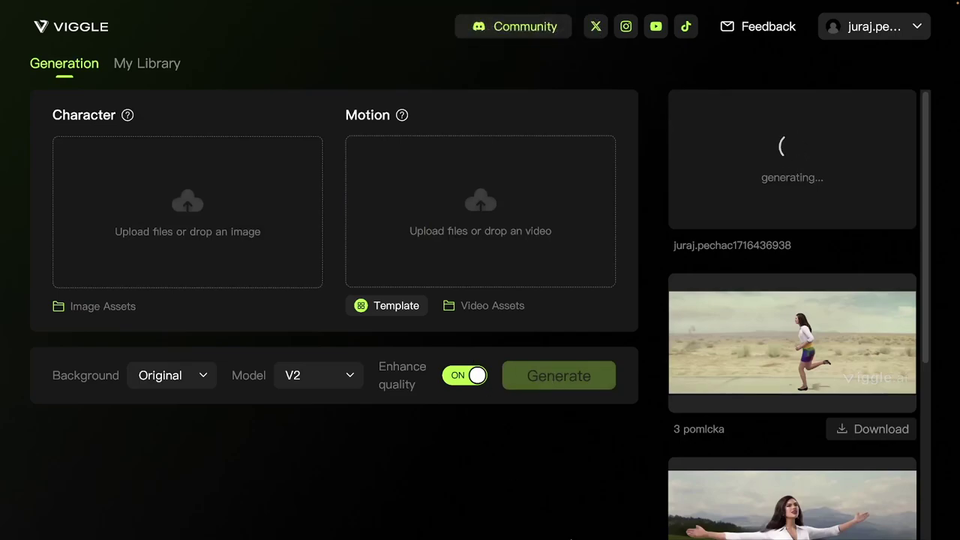
Switch to Microsoft Clipchamp, dismiss the cookie notice and make its window full screen
{"action": "mouse_move", "coordinate": [570, 536]}
{"action": "left_click", "coordinate": [666, 516]}
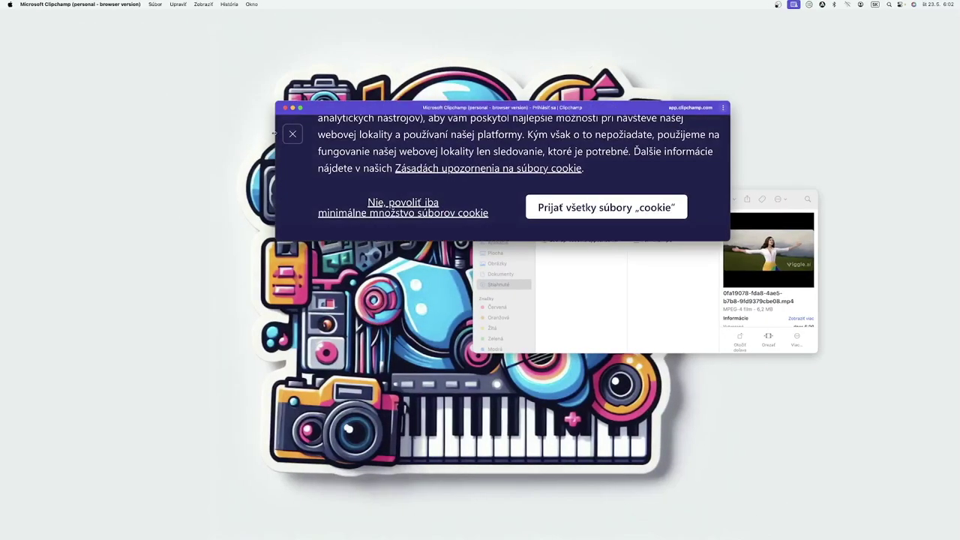
{"action": "left_click", "coordinate": [293, 134]}
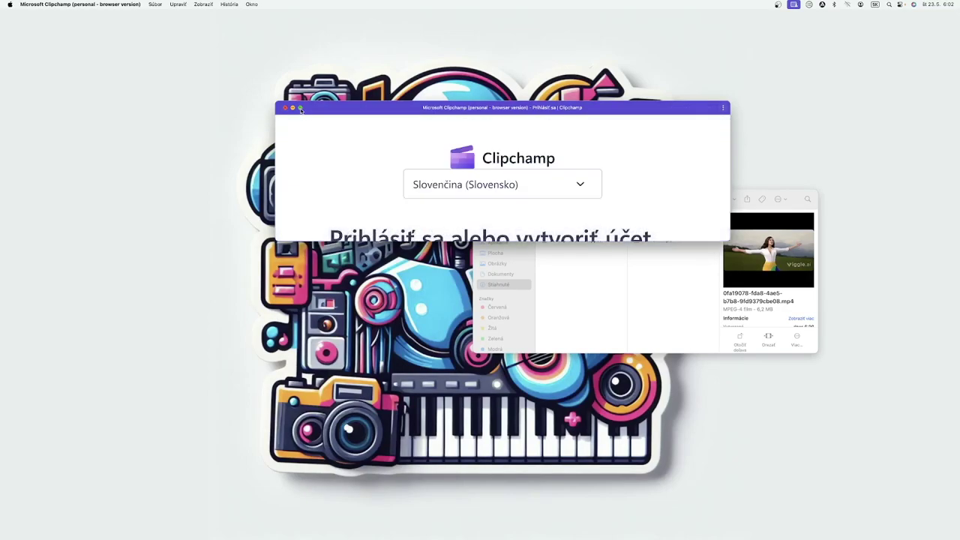
{"action": "left_click", "coordinate": [301, 109]}
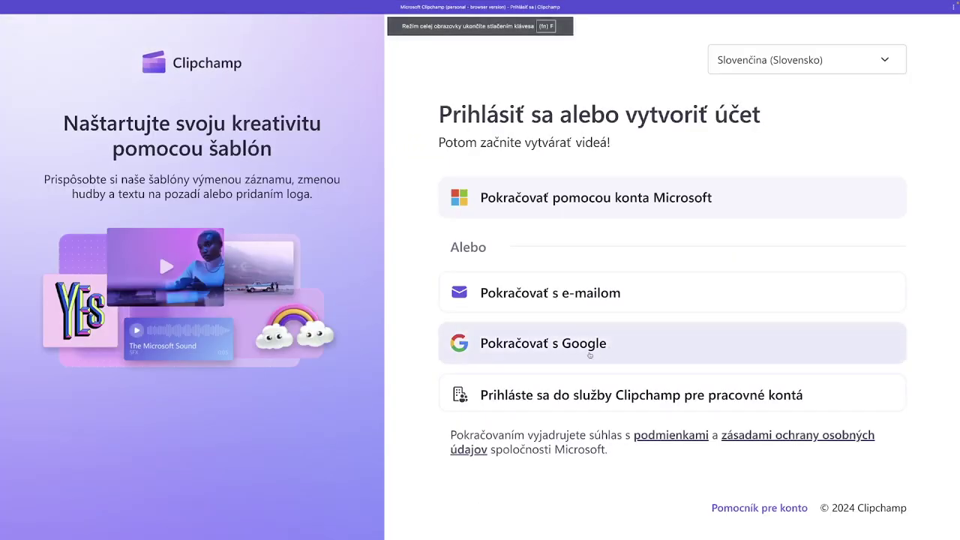
Sign in to Clipchamp with the existing Google account and approve the sign-in
{"action": "left_click", "coordinate": [565, 346]}
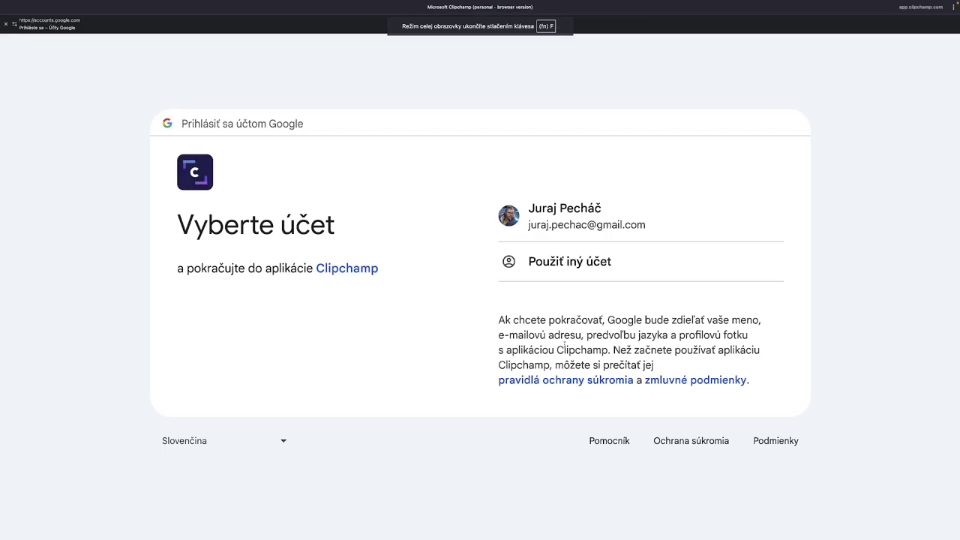
{"action": "left_click", "coordinate": [550, 210]}
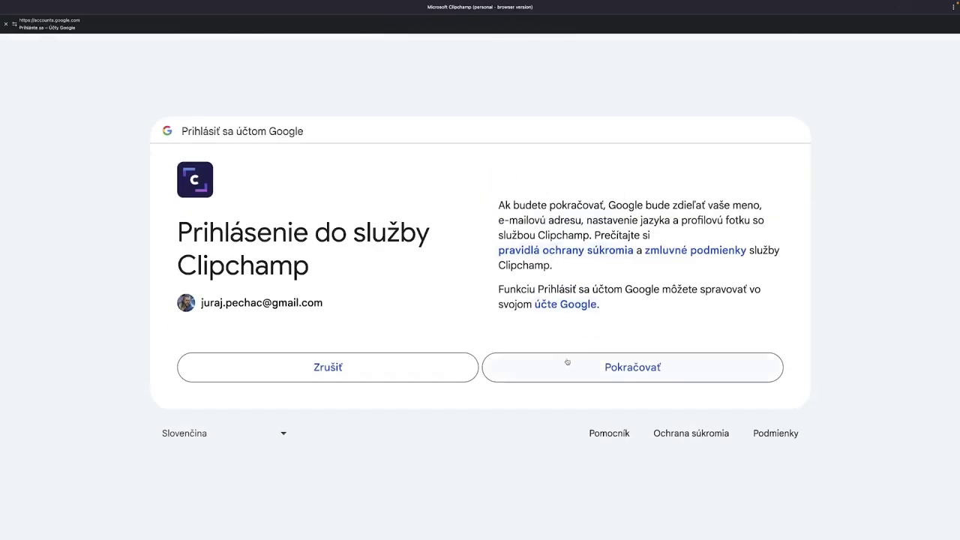
{"action": "left_click", "coordinate": [566, 367]}
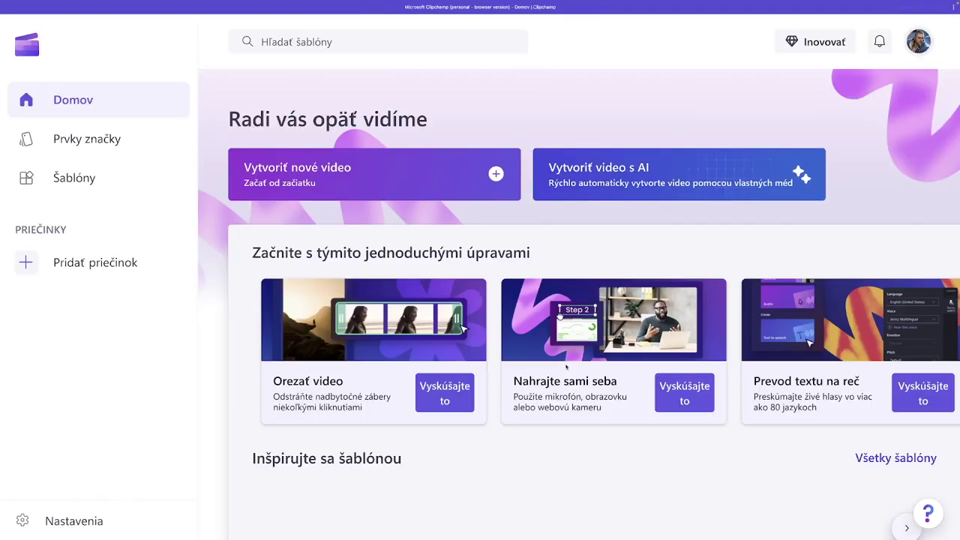
Open the existing pizza project to examine its timeline, and return to the Clipchamp home page
{"action": "scroll", "coordinate": [433, 348], "scroll_direction": "down", "scroll_amount": 2}
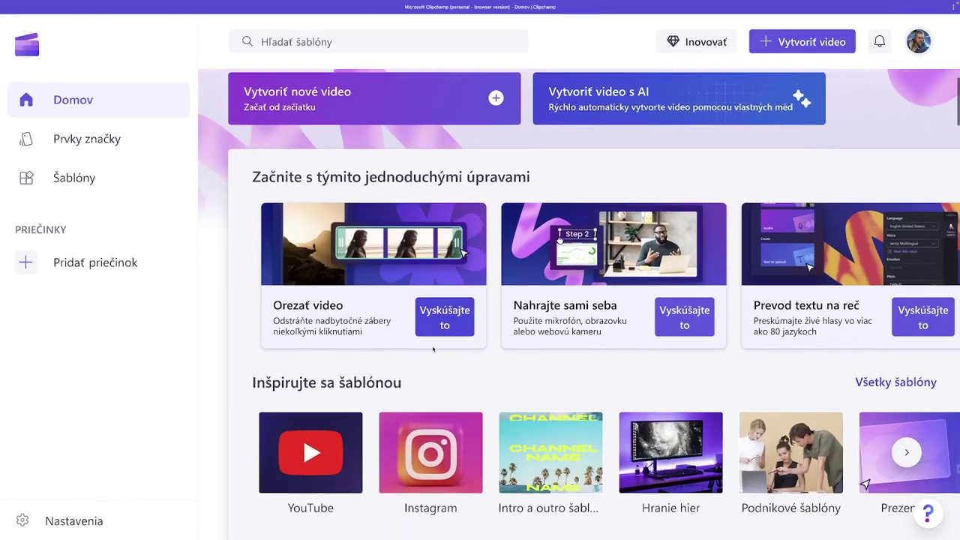
{"action": "scroll", "coordinate": [433, 349], "scroll_direction": "down", "scroll_amount": 5}
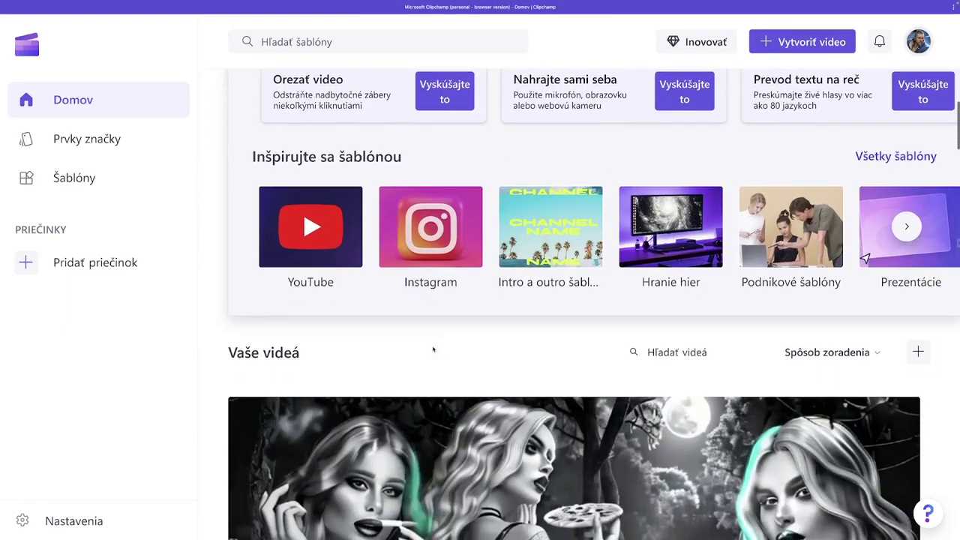
{"action": "scroll", "coordinate": [436, 349], "scroll_direction": "down", "scroll_amount": 3}
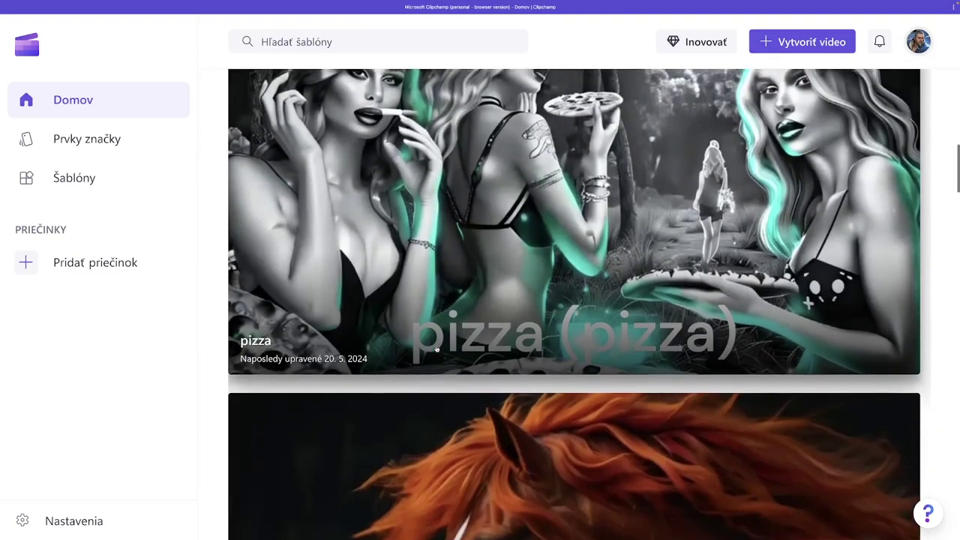
{"action": "scroll", "coordinate": [437, 350], "scroll_direction": "up", "scroll_amount": 1}
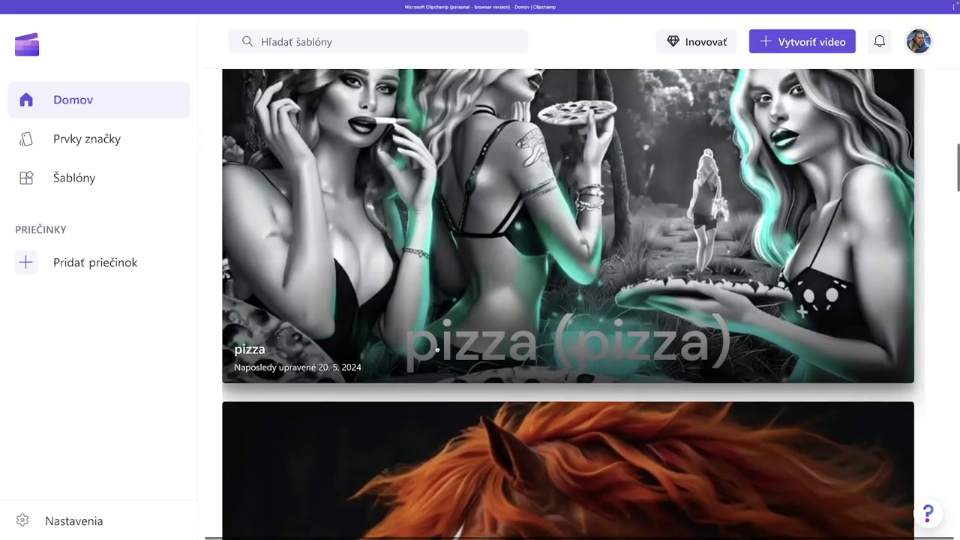
{"action": "left_click", "coordinate": [582, 323]}
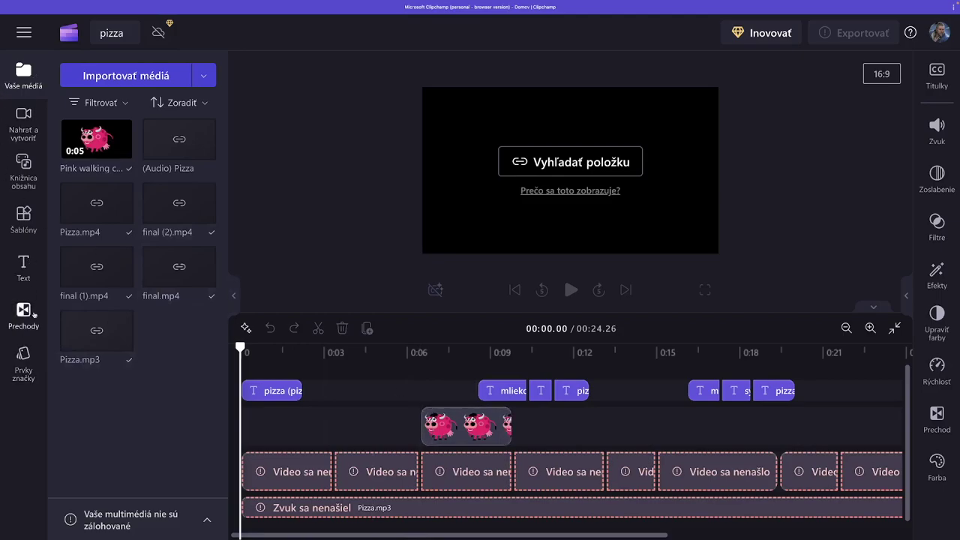
{"action": "mouse_move", "coordinate": [341, 419]}
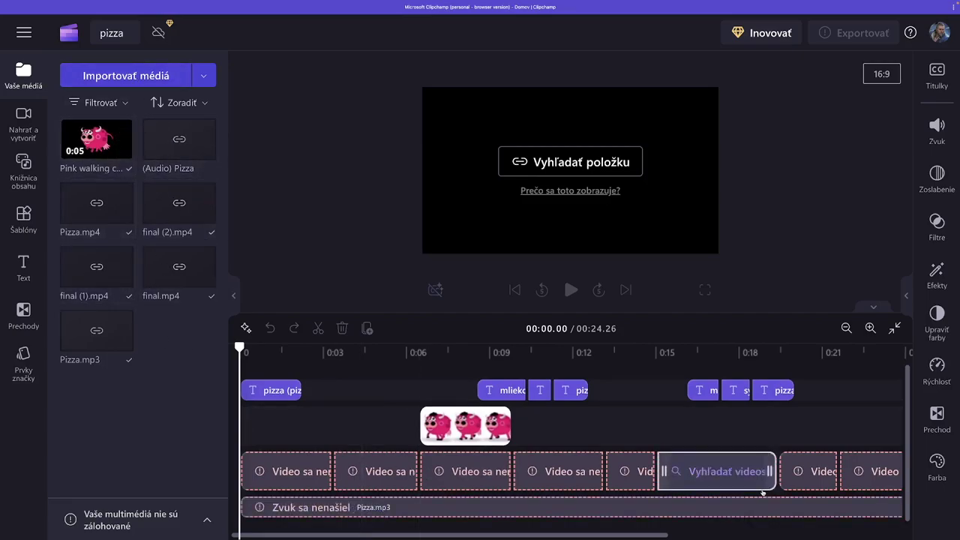
{"action": "left_click", "coordinate": [66, 36]}
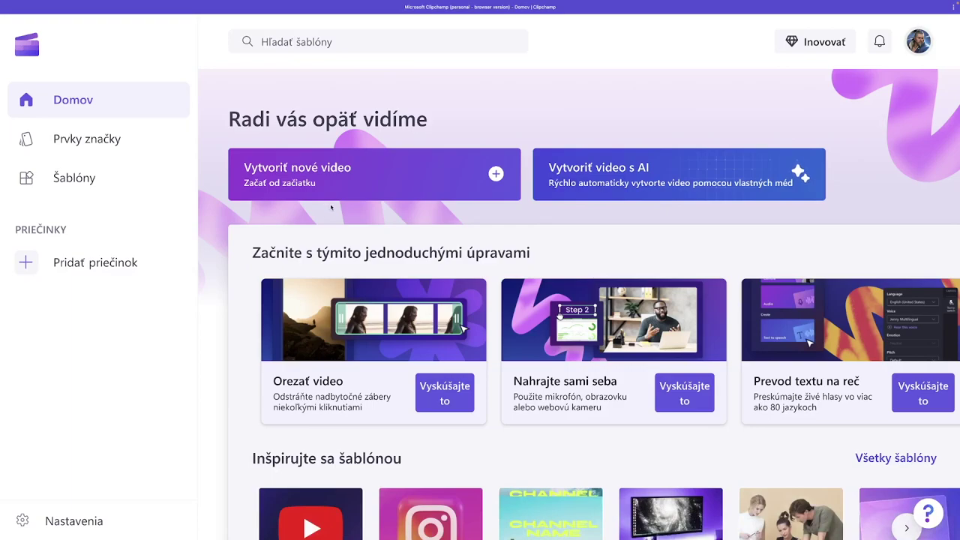
Create a new video from scratch and name it pomlčka
{"action": "left_click", "coordinate": [318, 175]}
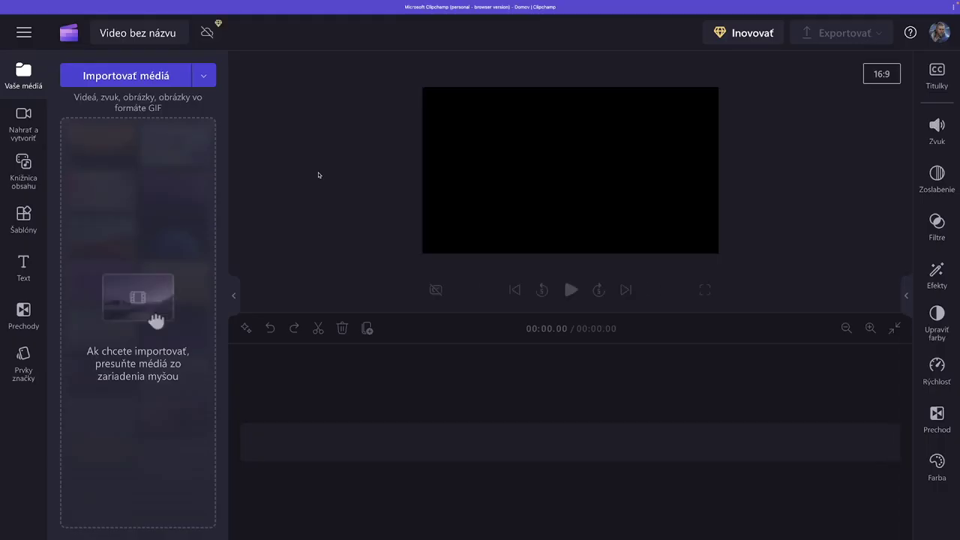
{"action": "left_click", "coordinate": [148, 34]}
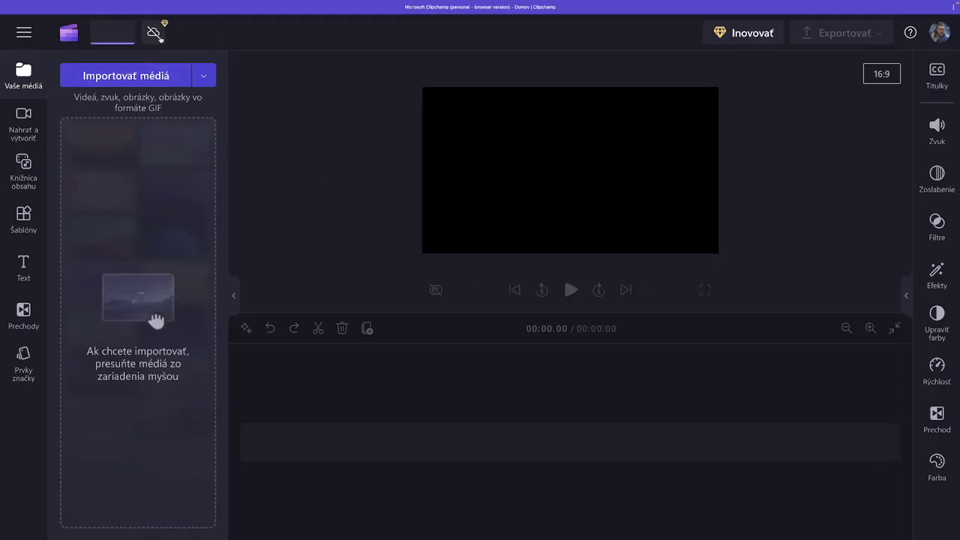
{"action": "type", "text": "pomlčka"}
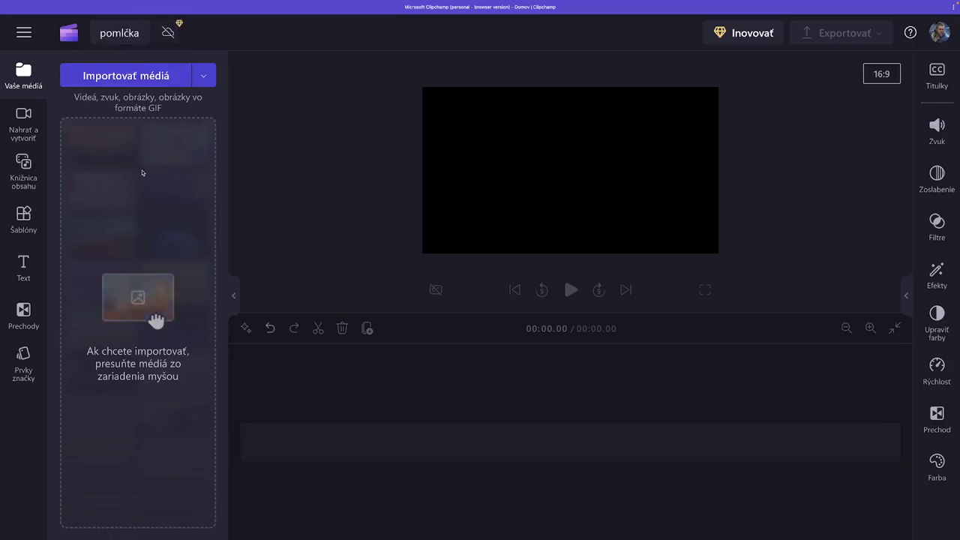
Check the progress of the video generation in Viggle and switch back to Clipchamp
{"action": "mouse_move", "coordinate": [373, 537]}
{"action": "left_click", "coordinate": [418, 514]}
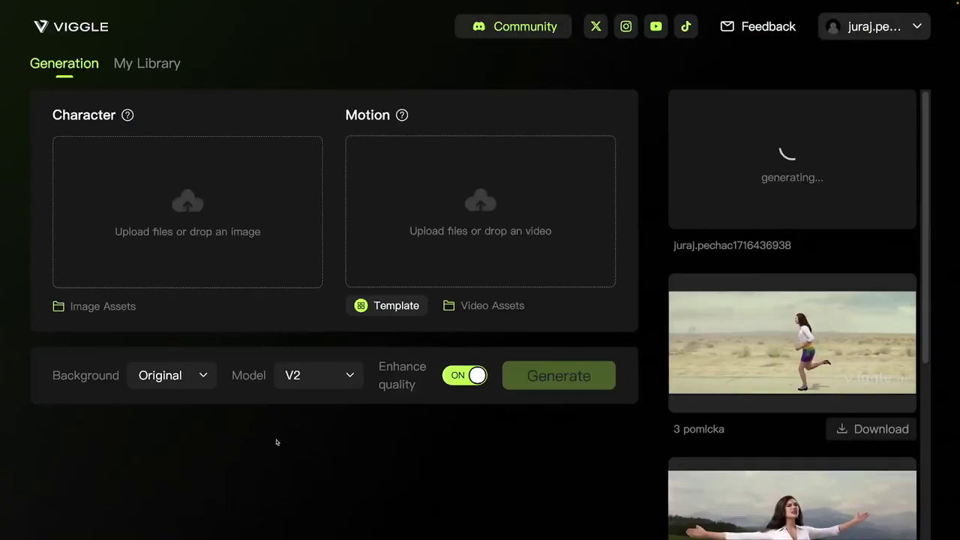
{"action": "mouse_move", "coordinate": [368, 534]}
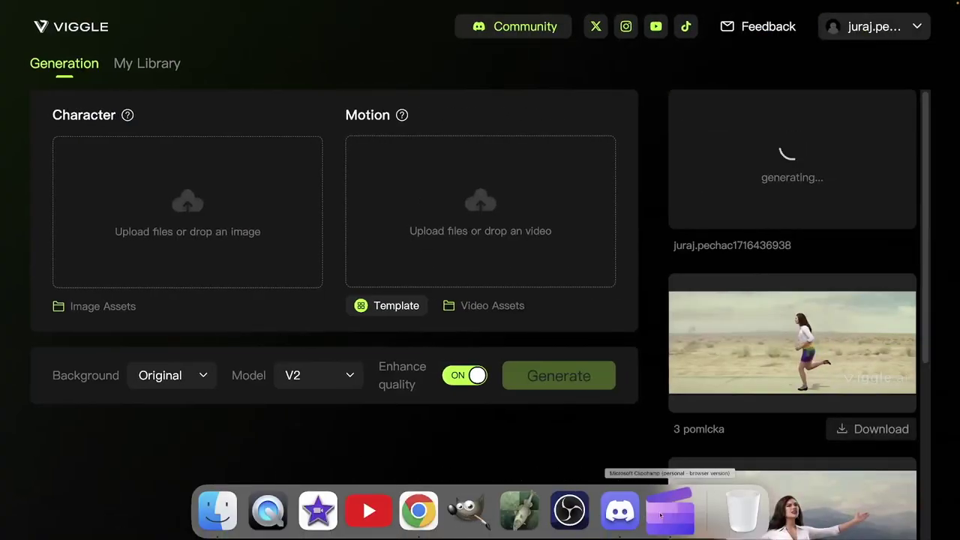
{"action": "left_click", "coordinate": [661, 514]}
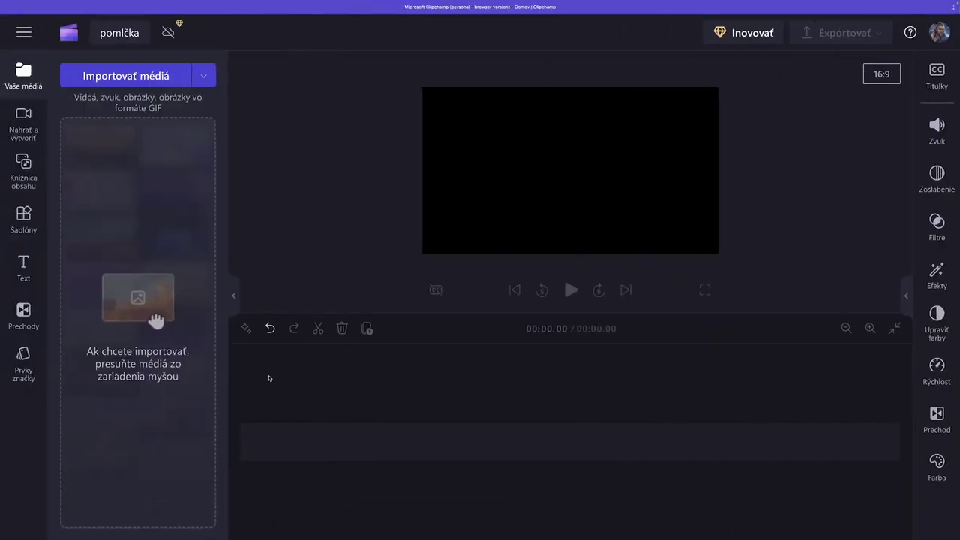
Import Pomlčka.mp3 from the AI folder in Downloads and add it to the timeline
{"action": "left_click", "coordinate": [120, 84]}
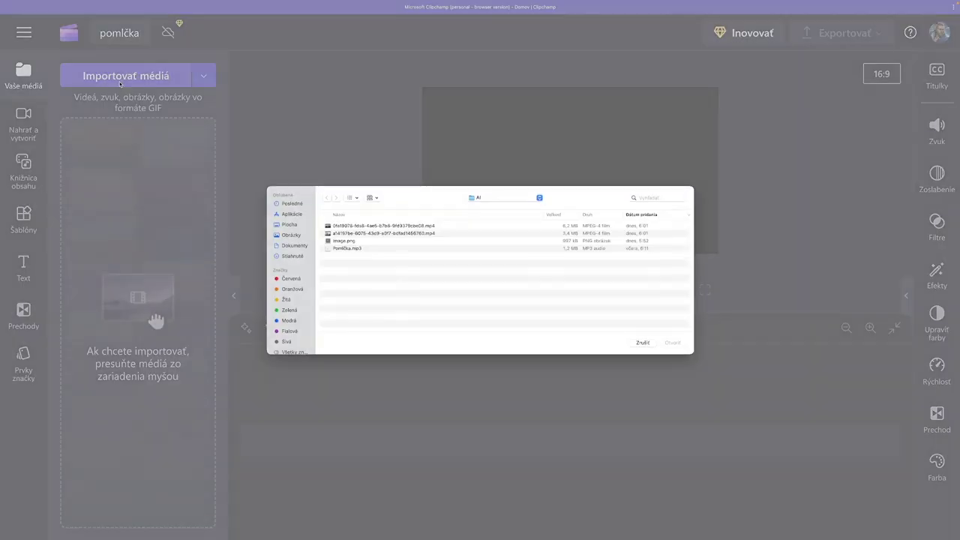
{"action": "left_click", "coordinate": [298, 256]}
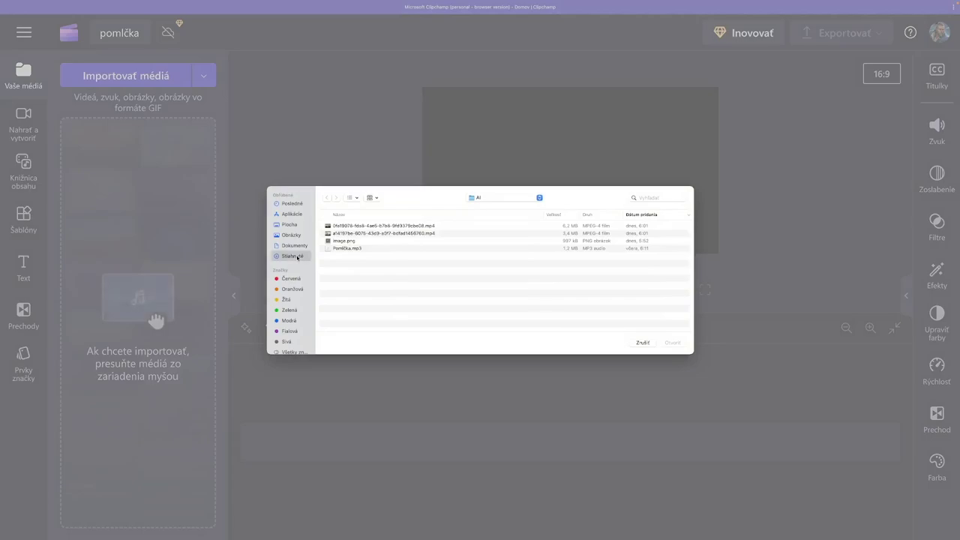
{"action": "double_click", "coordinate": [333, 242]}
{"action": "left_click", "coordinate": [349, 249]}
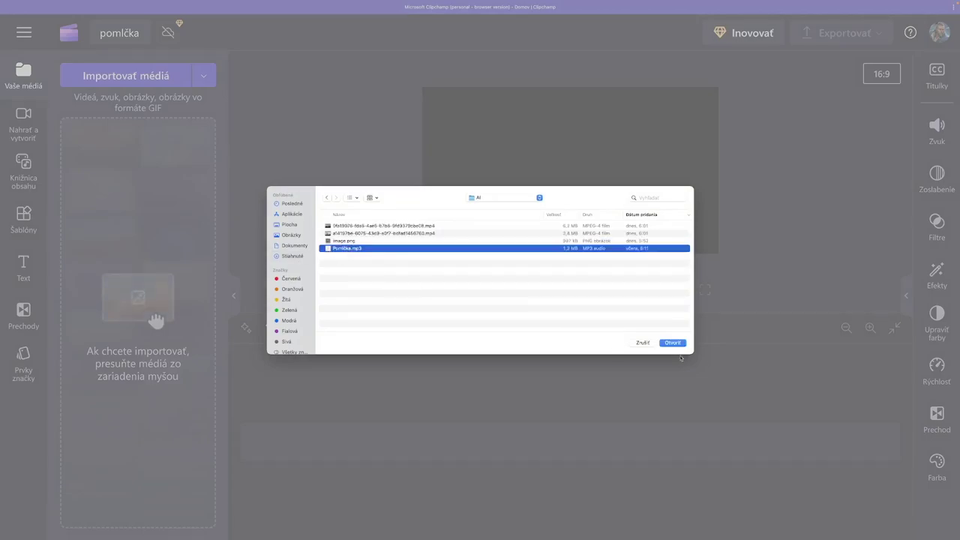
{"action": "left_click", "coordinate": [671, 343]}
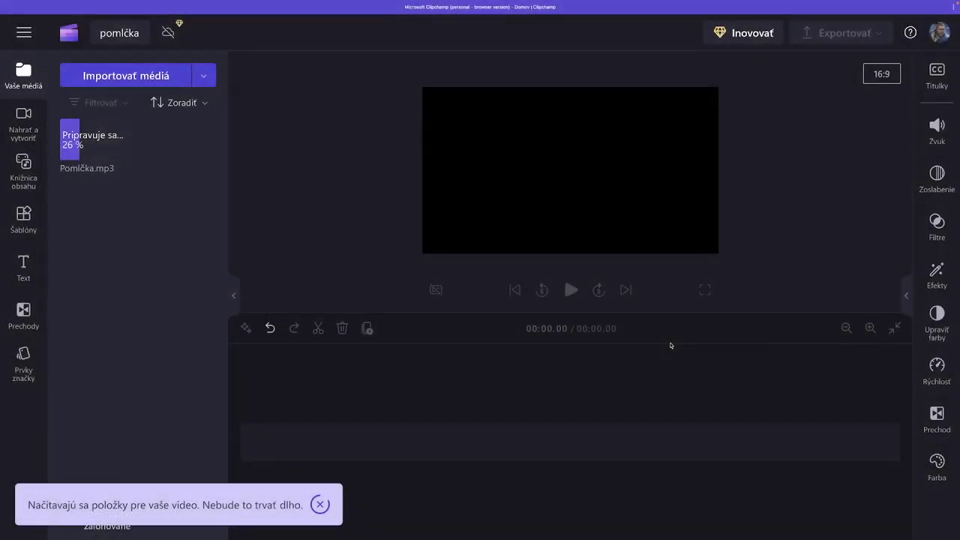
{"action": "mouse_move", "coordinate": [66, 136]}
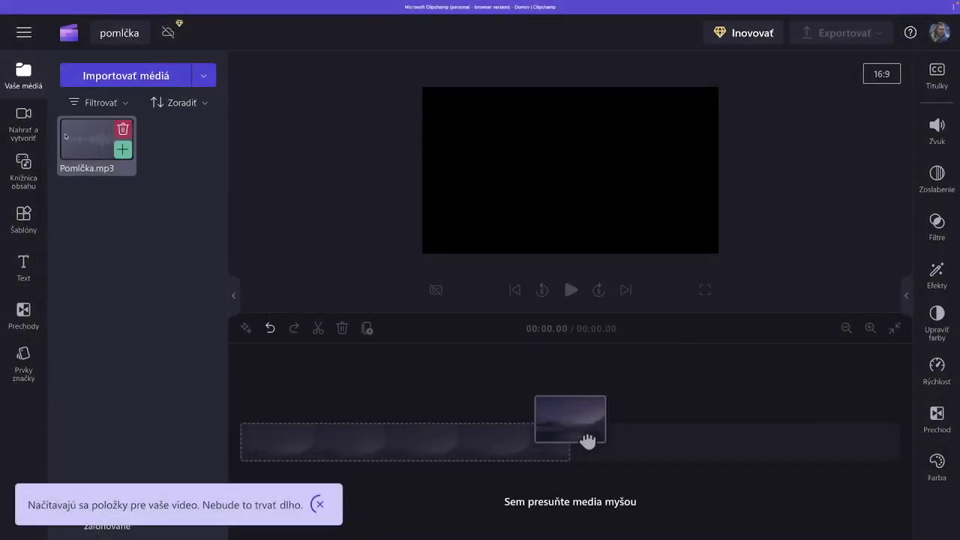
{"action": "left_click", "coordinate": [123, 151]}
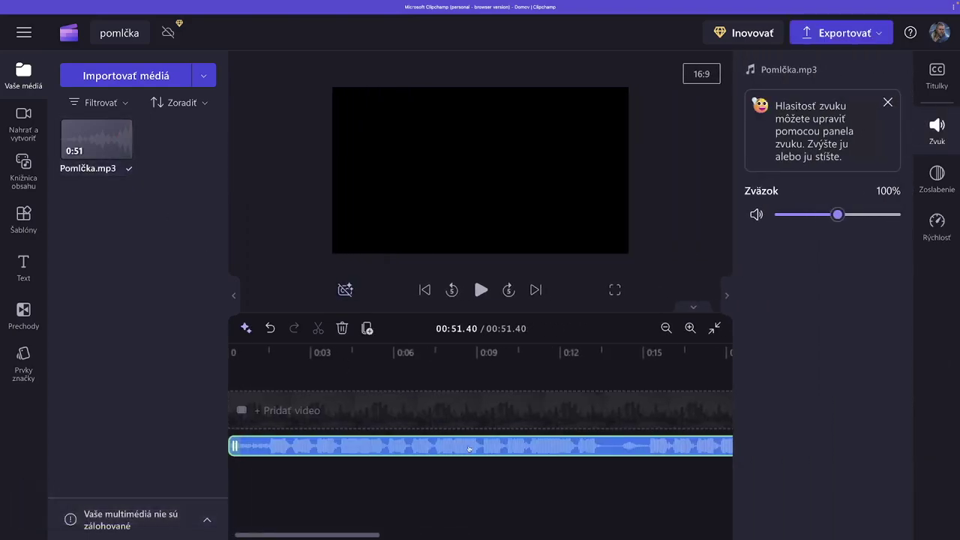
Collapse the properties and media panels and fit the whole audio track to the timeline width
{"action": "left_click", "coordinate": [727, 297]}
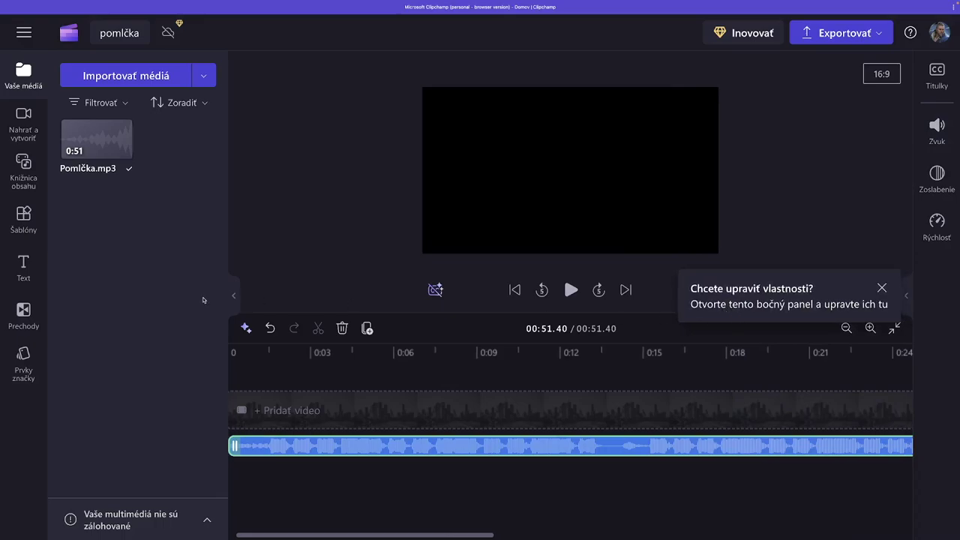
{"action": "left_click", "coordinate": [234, 296]}
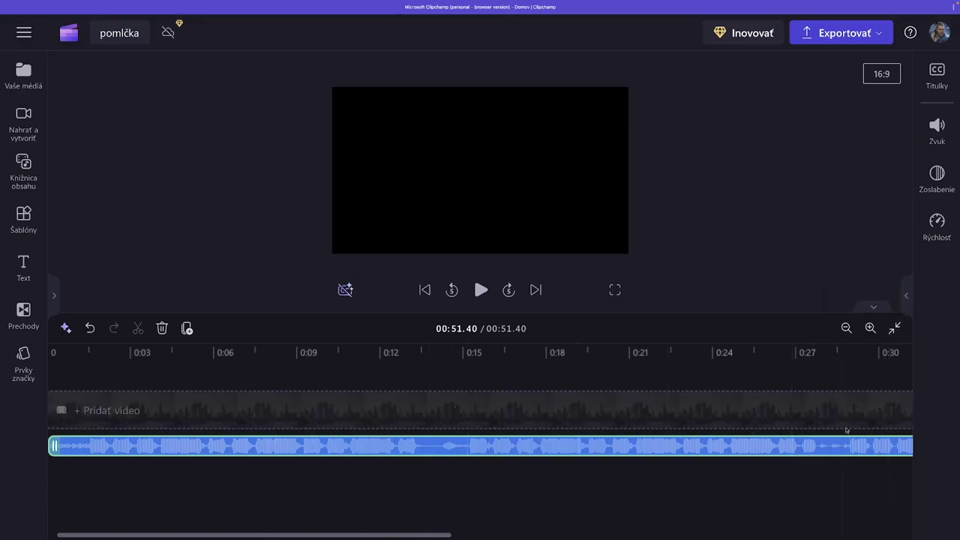
{"action": "left_click", "coordinate": [893, 328]}
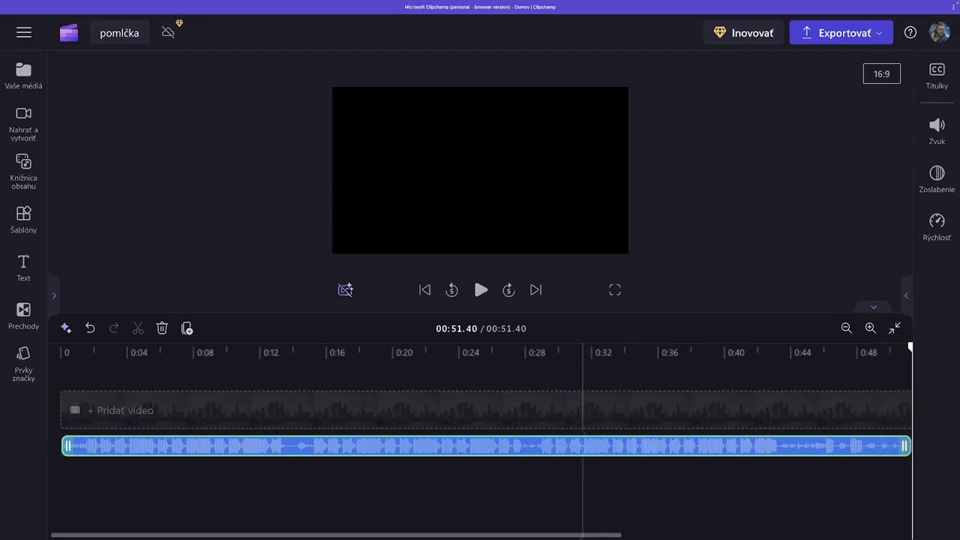
Switch to Viggle in Chrome, rename the newest market-square dance video as 4 pomlcka and download it
{"action": "mouse_move", "coordinate": [570, 524]}
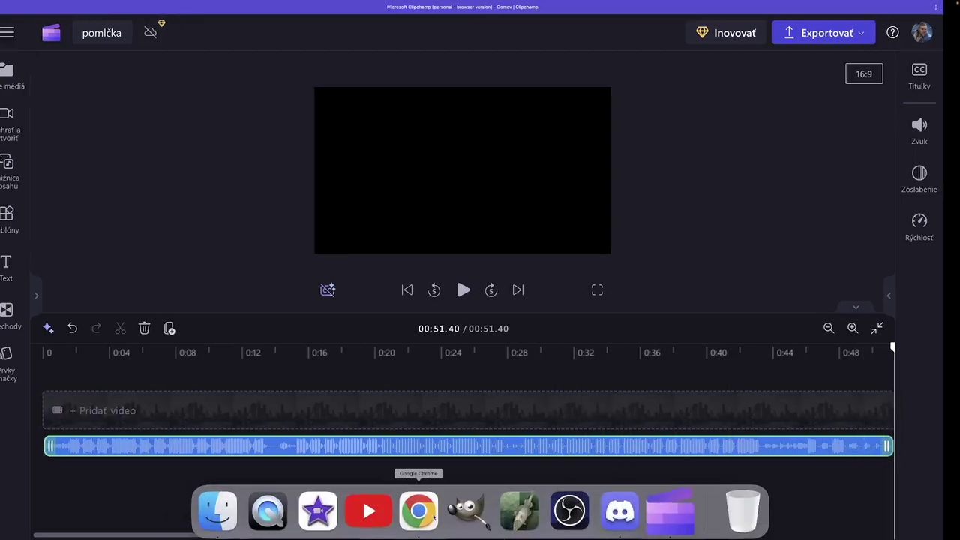
{"action": "left_click", "coordinate": [433, 514]}
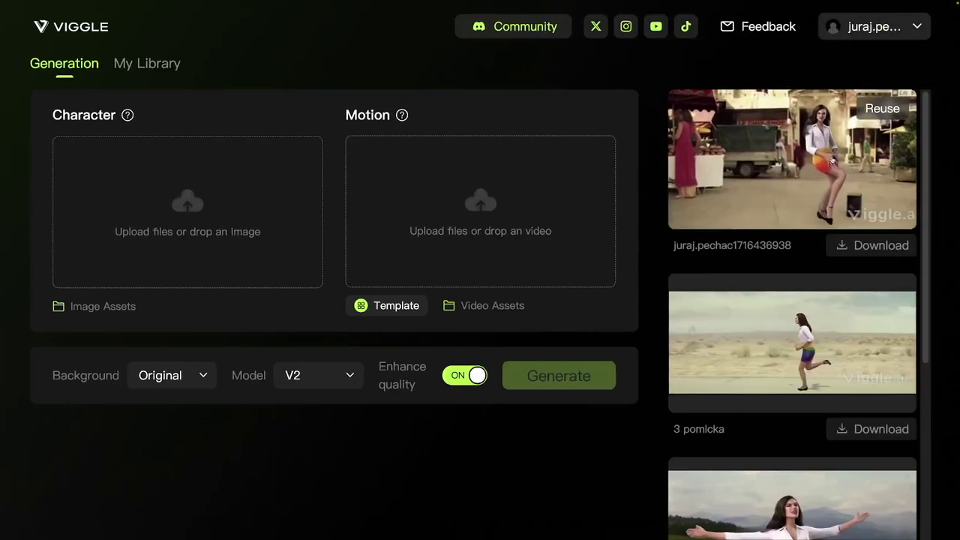
{"action": "left_click", "coordinate": [833, 159]}
{"action": "left_click", "coordinate": [662, 90]}
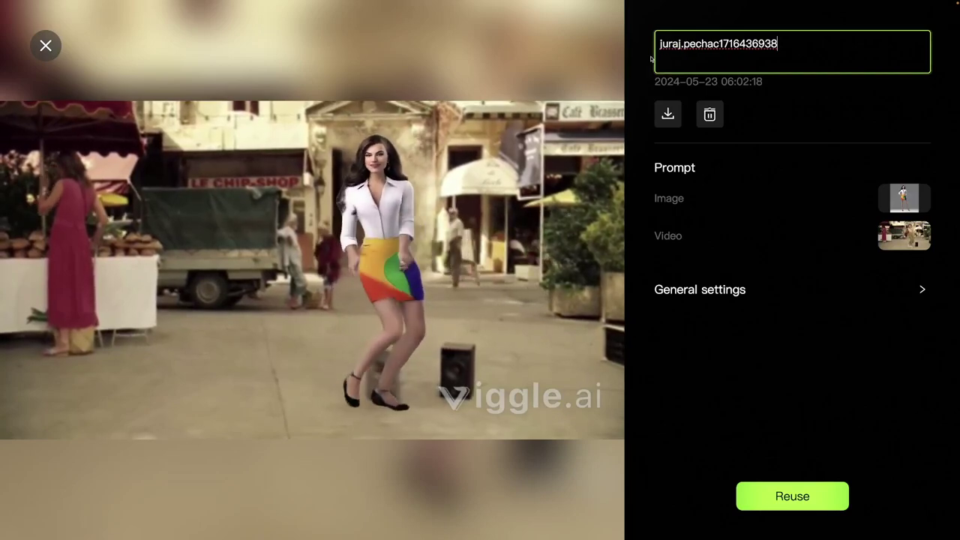
{"action": "type", "text": "4"}
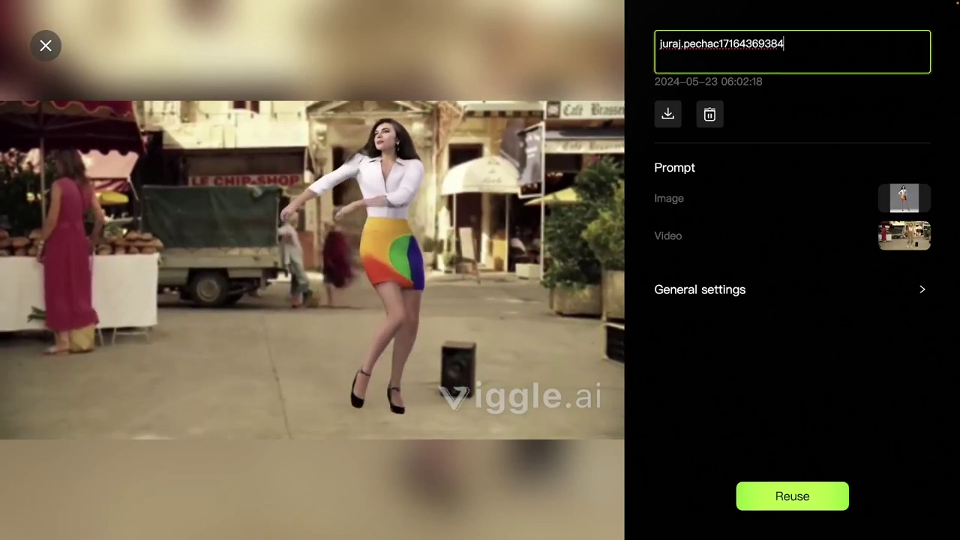
{"action": "left_click_drag", "start_coordinate": [786, 43], "coordinate": [658, 44]}
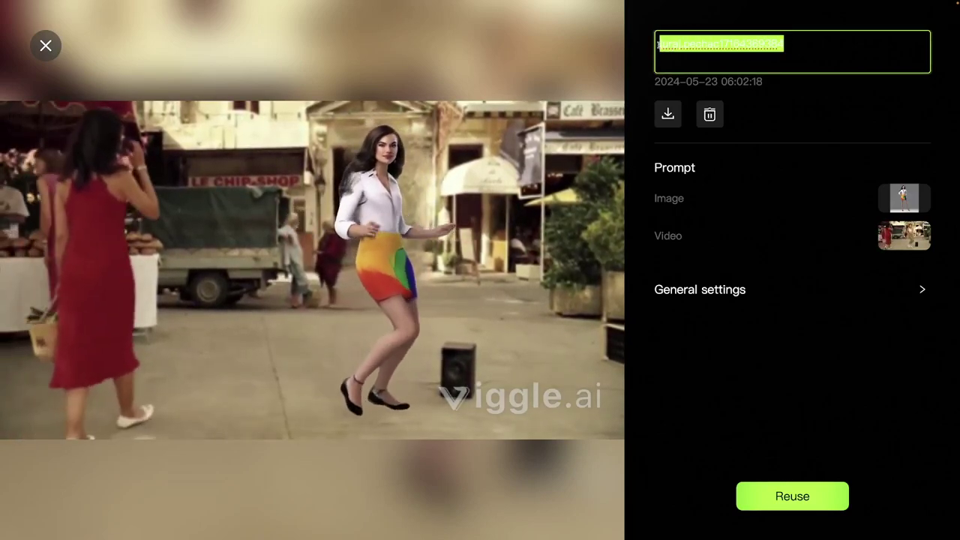
{"action": "type", "text": "4"}
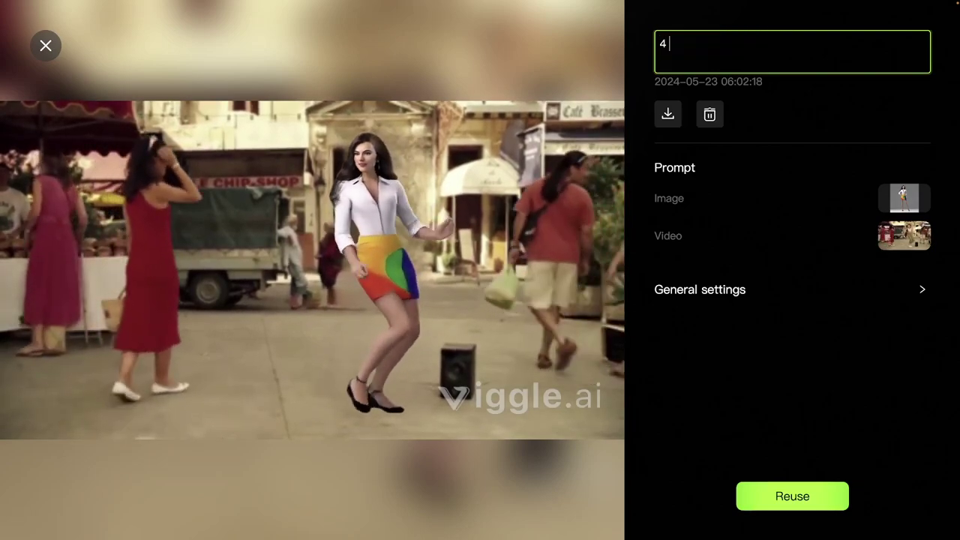
{"action": "type", "text": " pomlcka"}
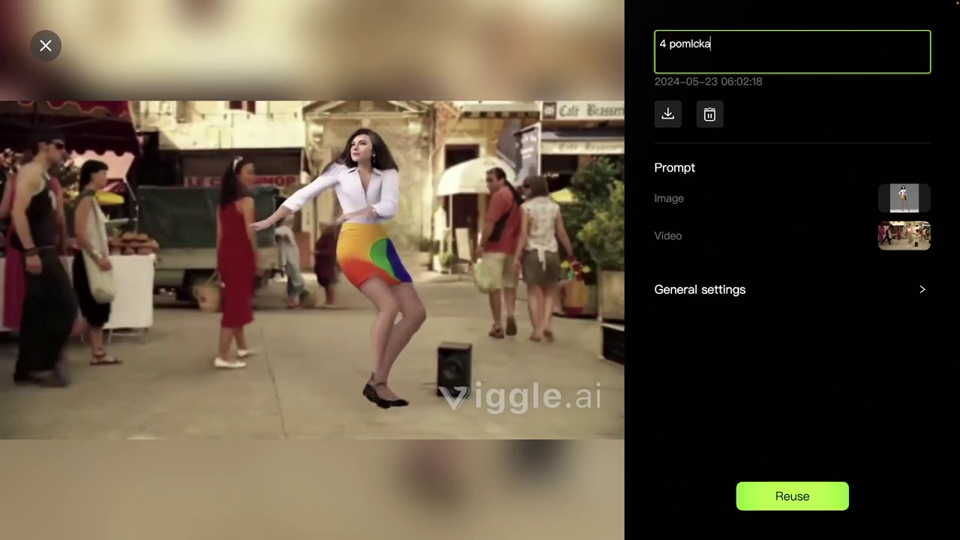
{"action": "left_click", "coordinate": [777, 108]}
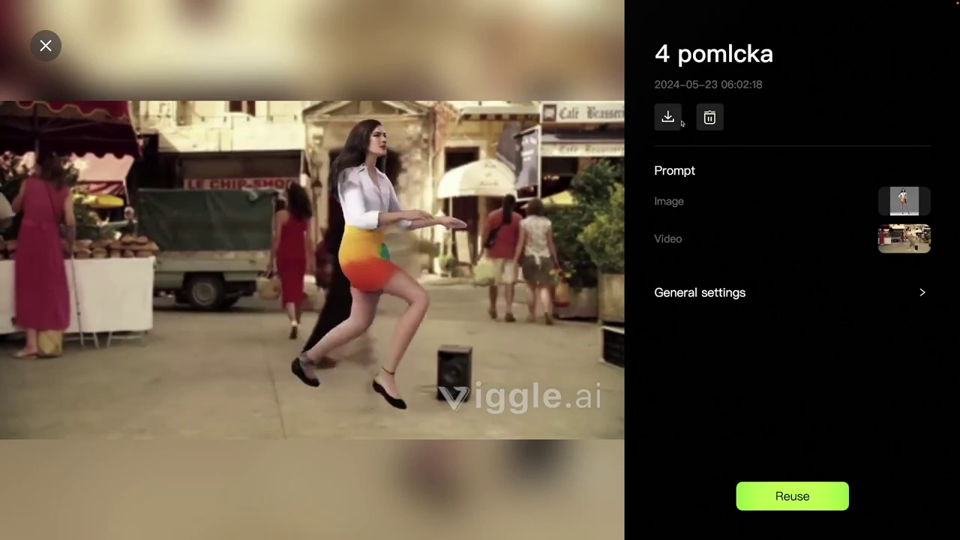
{"action": "left_click", "coordinate": [671, 119]}
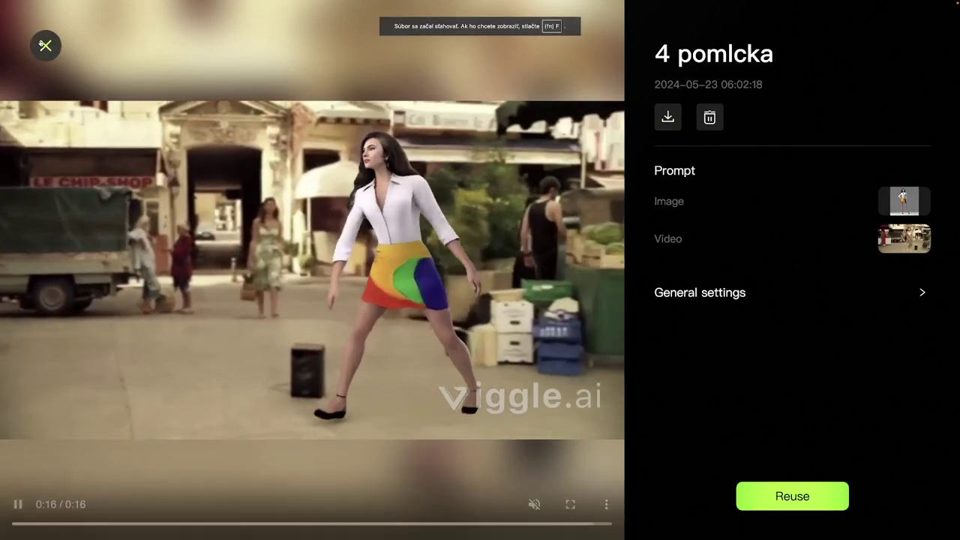
{"action": "left_click", "coordinate": [46, 46]}
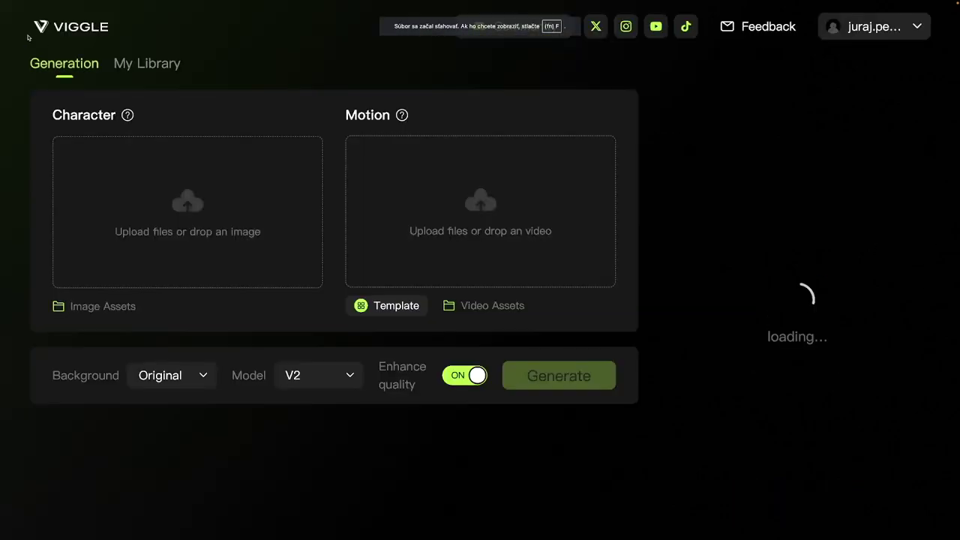
Switch to Finder and move the downloaded market-square video, 42841a17-b8c2-4f1c-b1e9-9497f8707383.mp4, from Downloads into the AI folder
{"action": "mouse_move", "coordinate": [518, 534]}
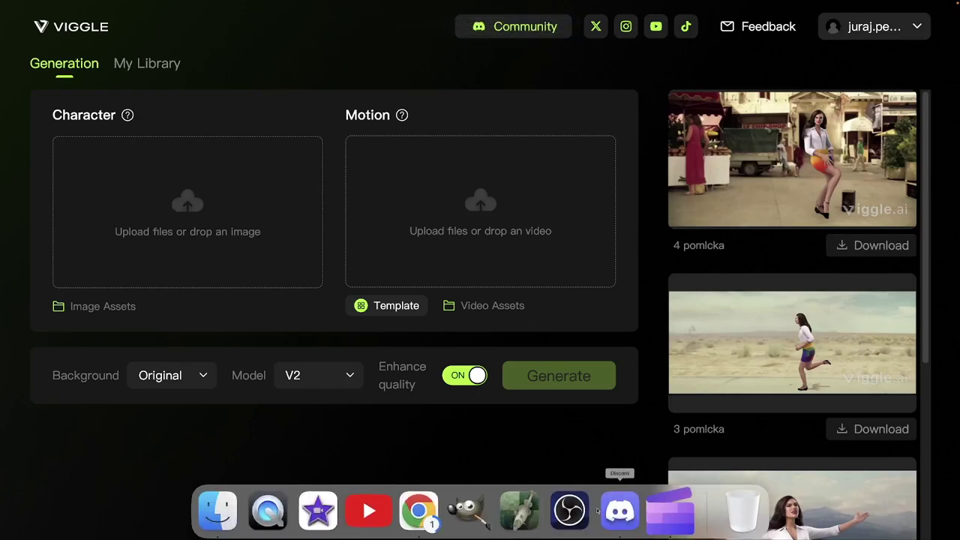
{"action": "left_click", "coordinate": [218, 510]}
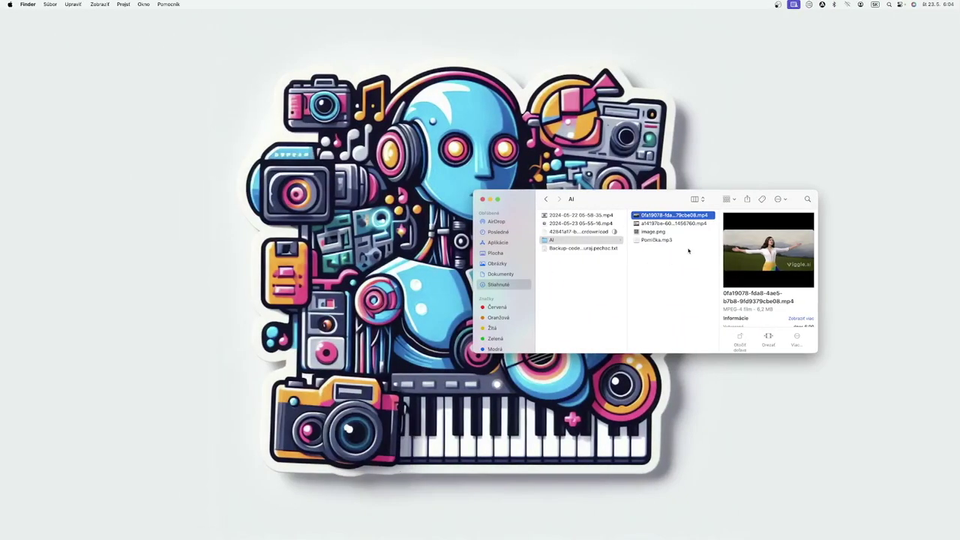
{"action": "left_click", "coordinate": [569, 232]}
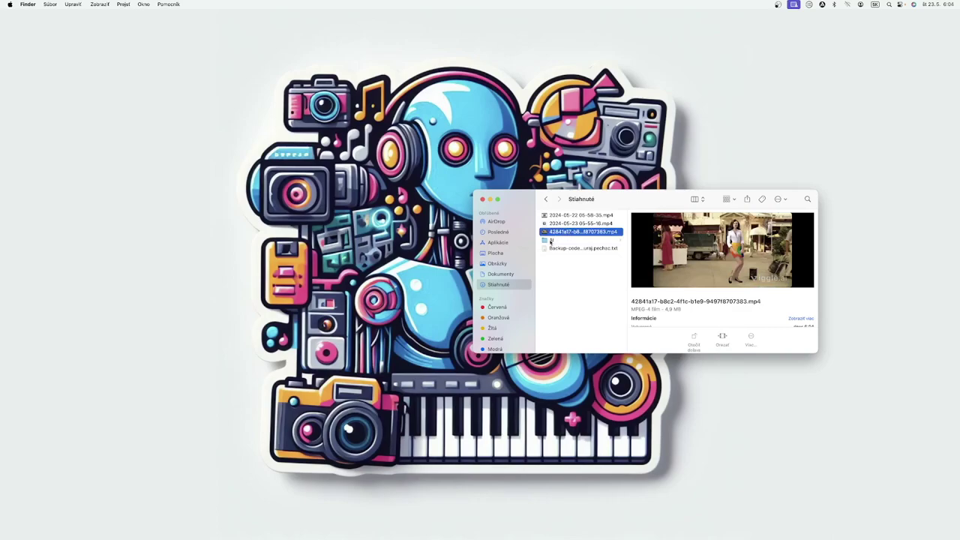
{"action": "left_click", "coordinate": [550, 239]}
{"action": "left_click_drag", "start_coordinate": [552, 233], "coordinate": [653, 255]}
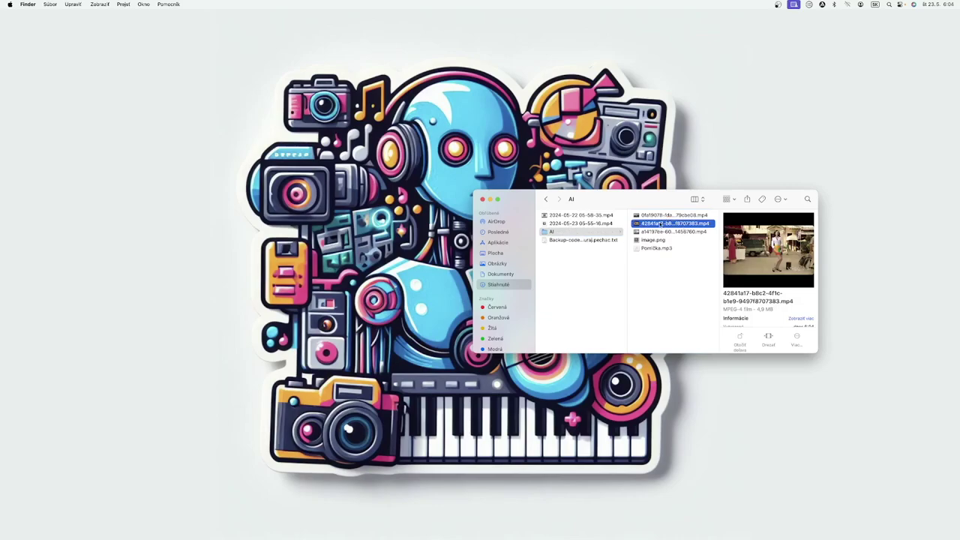
{"action": "left_click", "coordinate": [570, 223]}
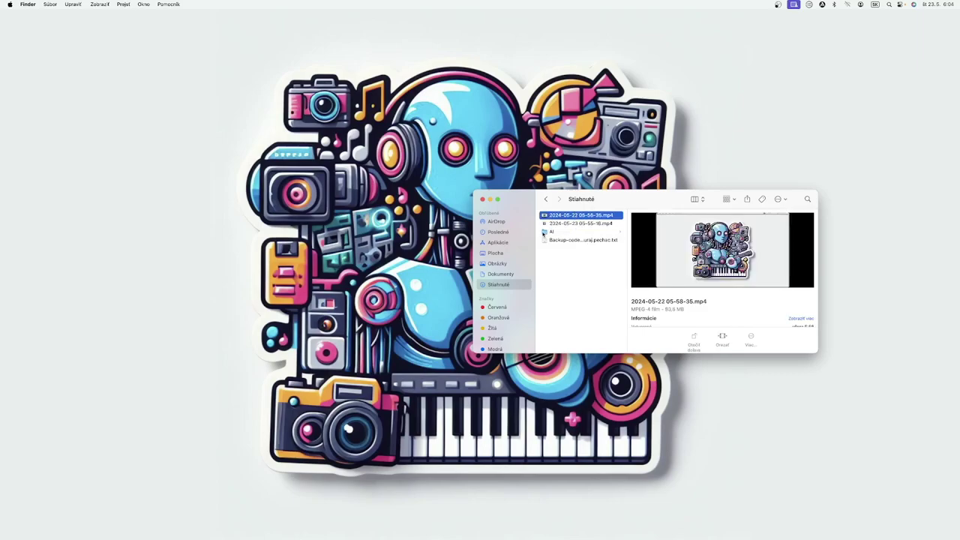
{"action": "left_click", "coordinate": [559, 232]}
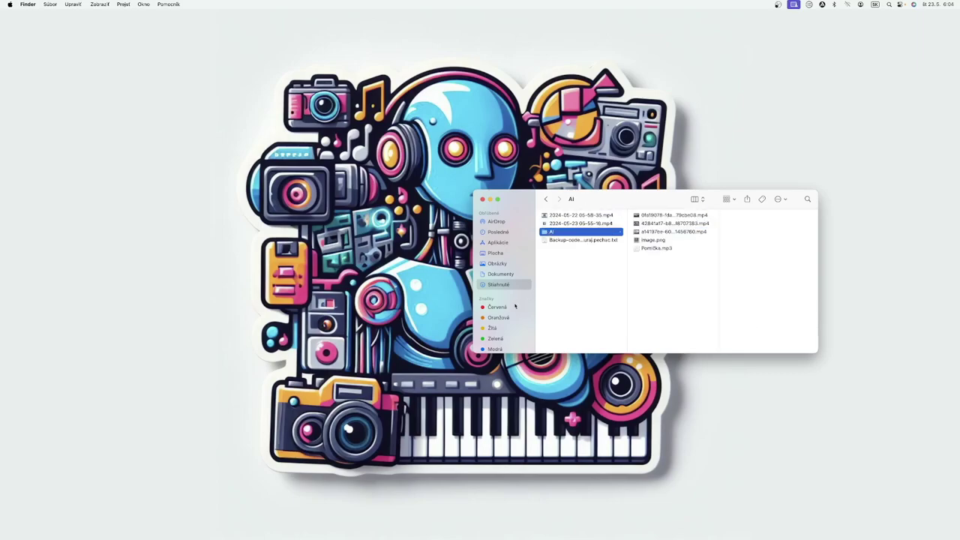
Return to Viggle in Chrome and download the 3 pomlcka video of the woman running through the desert
{"action": "mouse_move", "coordinate": [615, 537]}
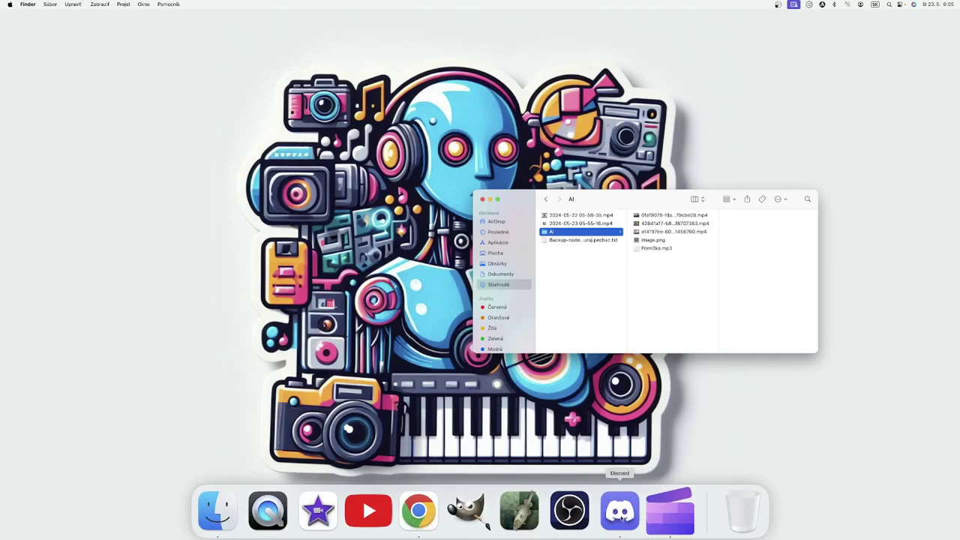
{"action": "left_click", "coordinate": [418, 511]}
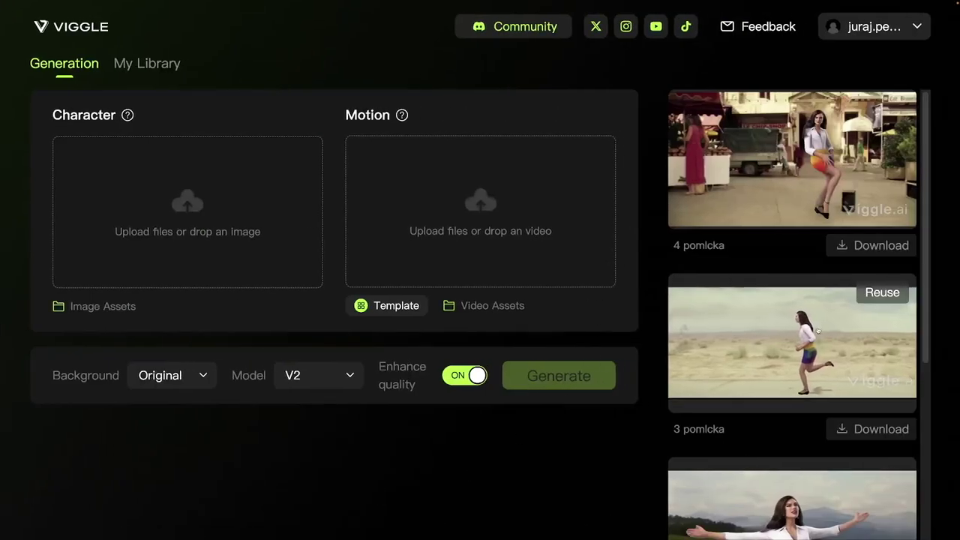
{"action": "scroll", "coordinate": [821, 350], "scroll_direction": "down", "scroll_amount": 2}
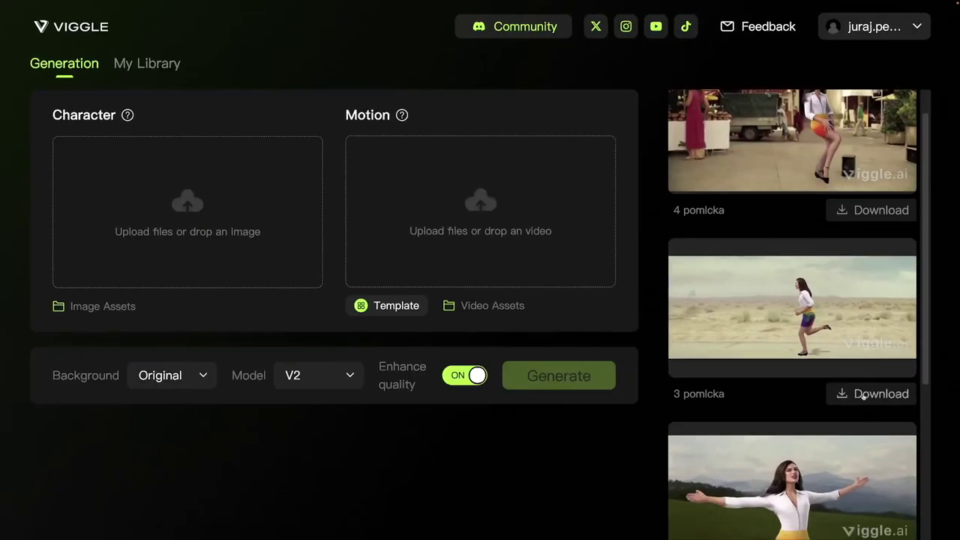
{"action": "left_click", "coordinate": [863, 395]}
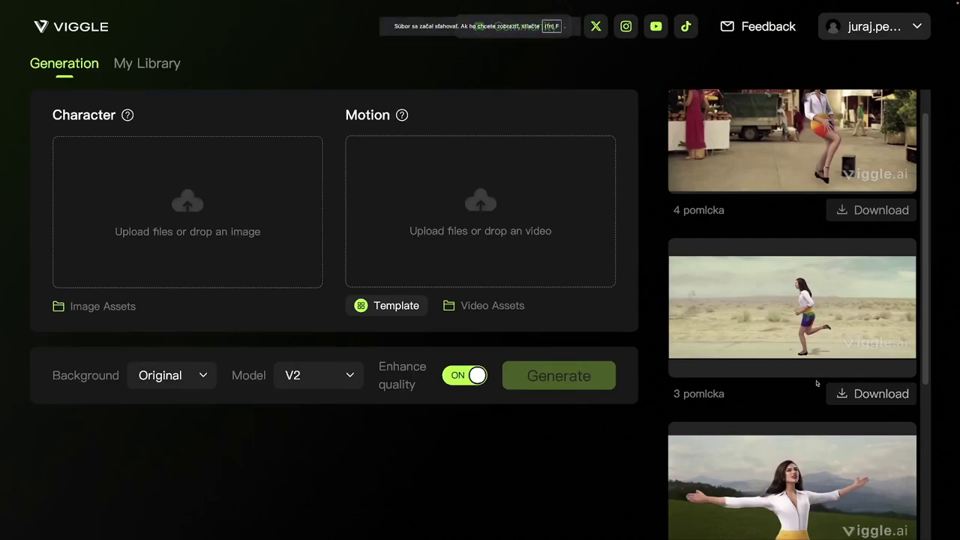
{"action": "scroll", "coordinate": [865, 375], "scroll_direction": "down", "scroll_amount": 2}
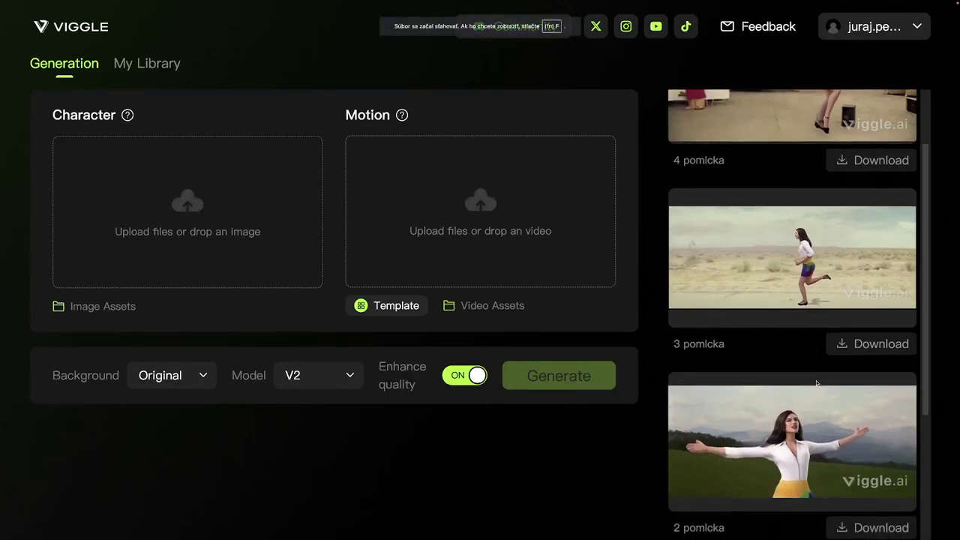
{"action": "left_click", "coordinate": [870, 342]}
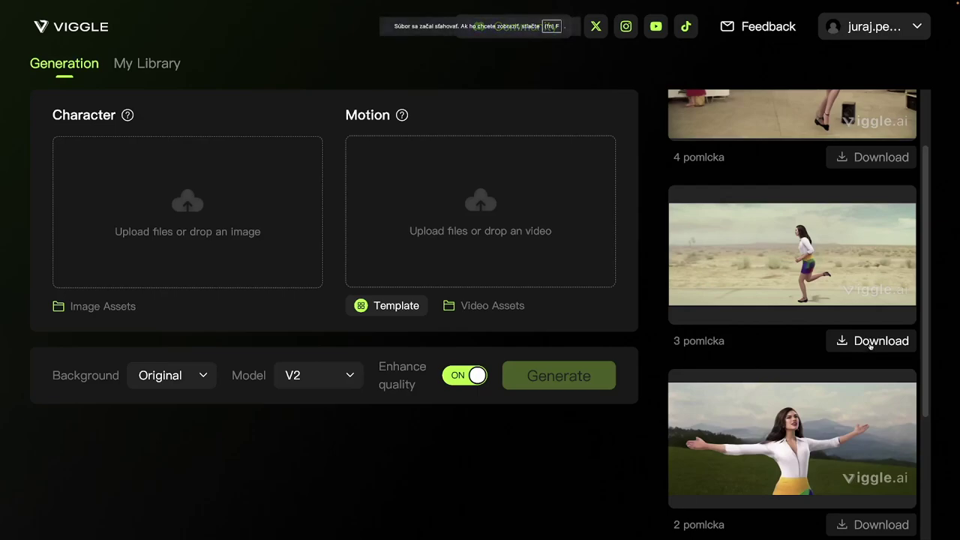
Switch to Finder and move the duplicate running video marked (1) from Downloads to the trash
{"action": "mouse_move", "coordinate": [279, 527]}
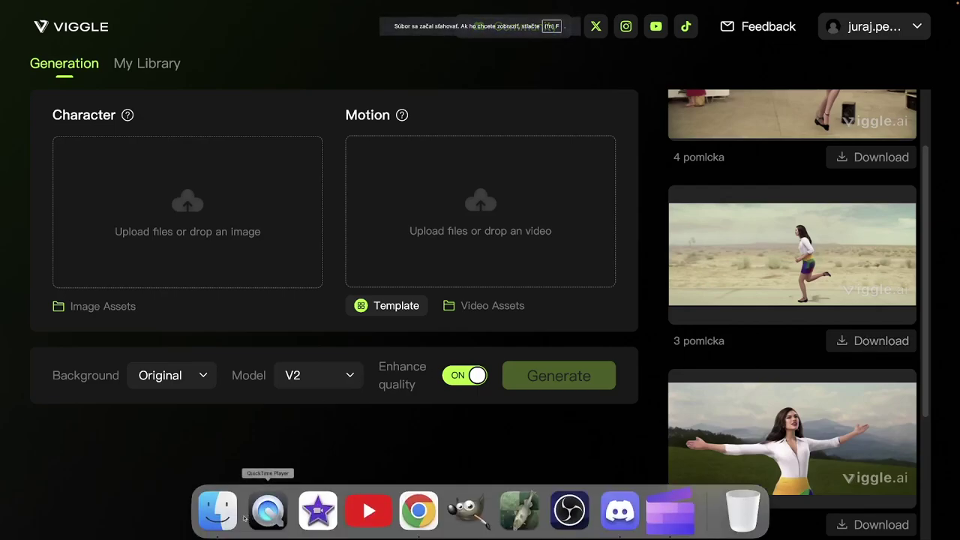
{"action": "left_click", "coordinate": [218, 512]}
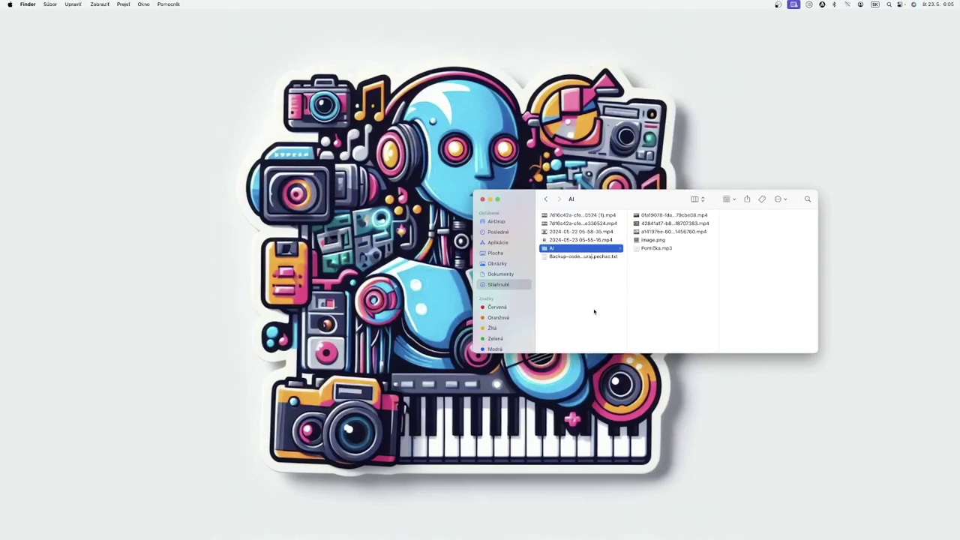
{"action": "left_click", "coordinate": [578, 216]}
{"action": "right_click", "coordinate": [579, 216]}
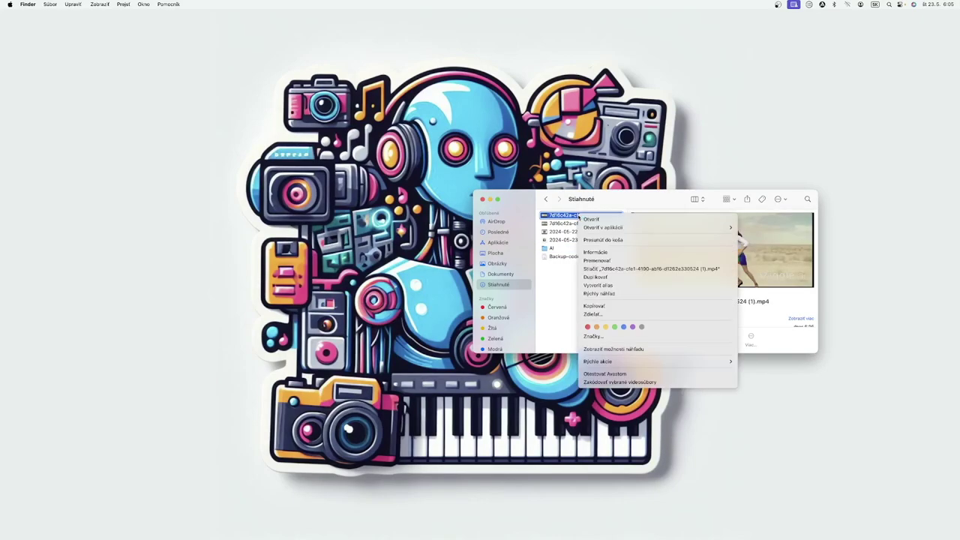
{"action": "left_click", "coordinate": [603, 240]}
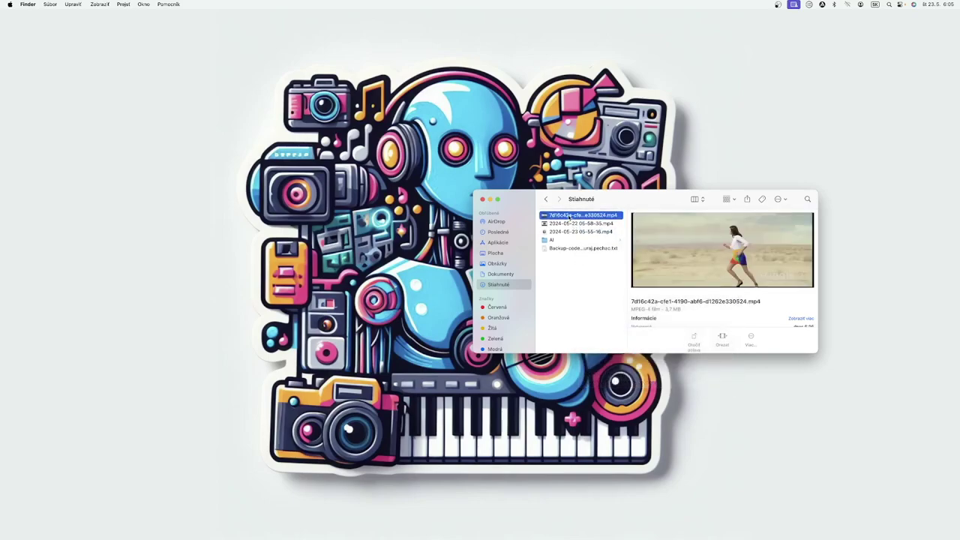
Move the remaining running video, 7d16c42a-cfe1-4190-abf6-d1262e330524.mp4, from Downloads into the AI folder
{"action": "left_click", "coordinate": [552, 239]}
{"action": "left_click", "coordinate": [565, 215]}
{"action": "left_click", "coordinate": [550, 240]}
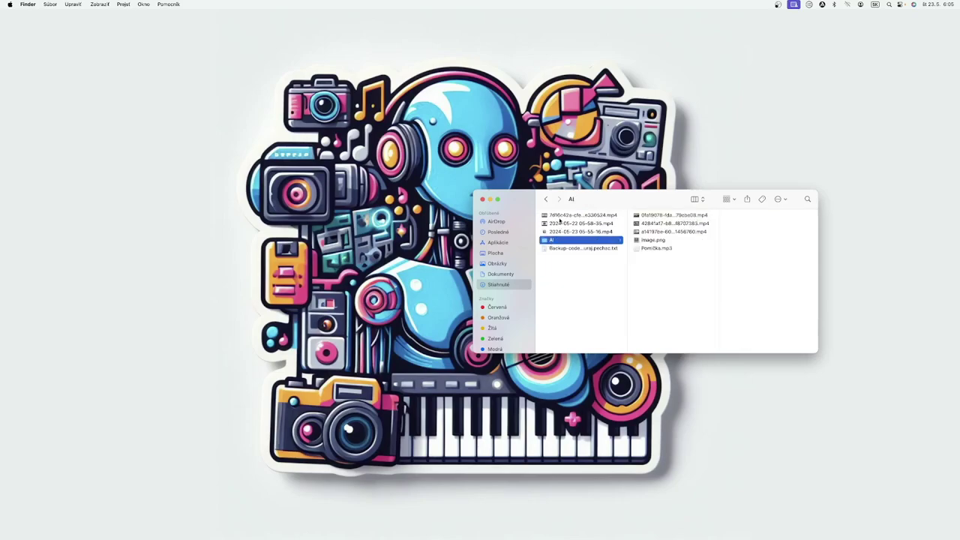
{"action": "key", "text": "super+alt+v"}
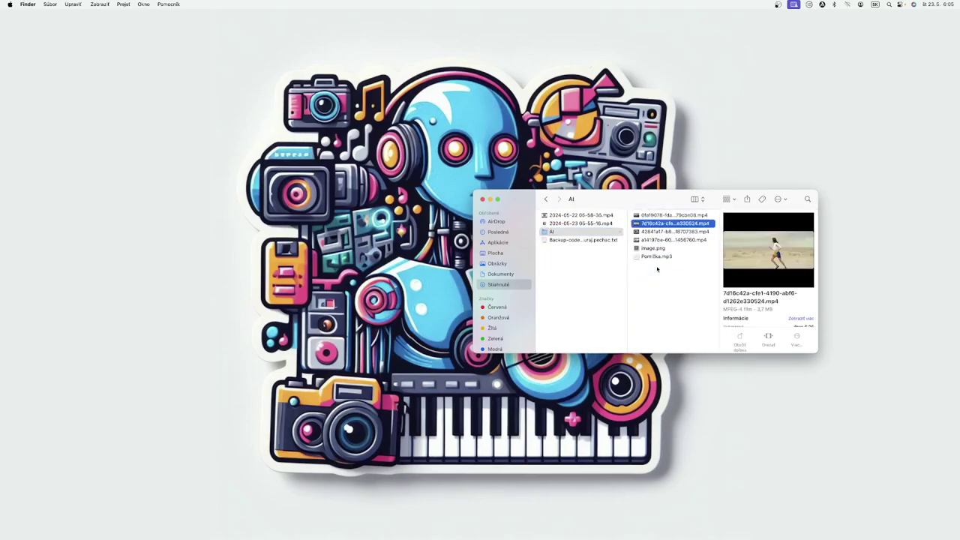
Switch to Clipchamp and import all four MP4 videos from the AI folder into the pomlčka project's media
{"action": "mouse_move", "coordinate": [569, 534]}
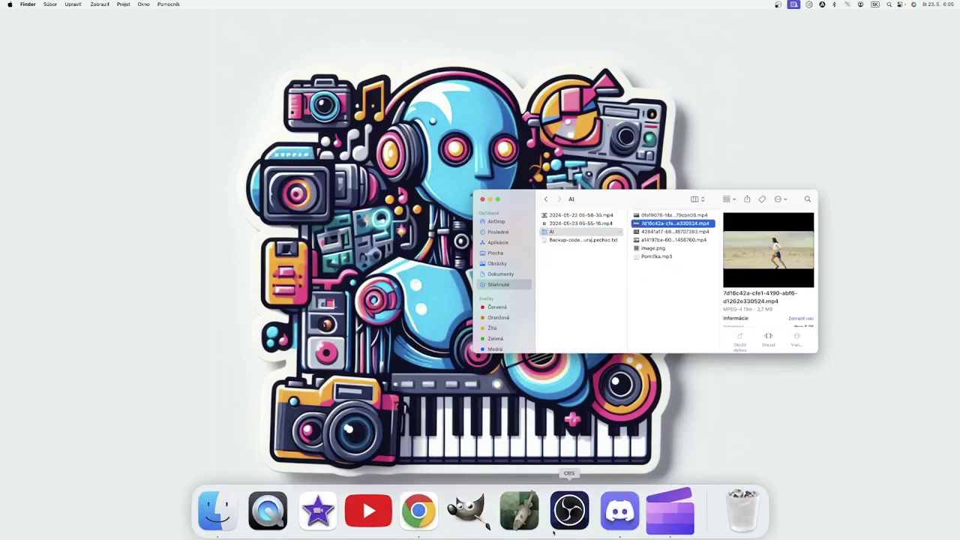
{"action": "left_click", "coordinate": [670, 514]}
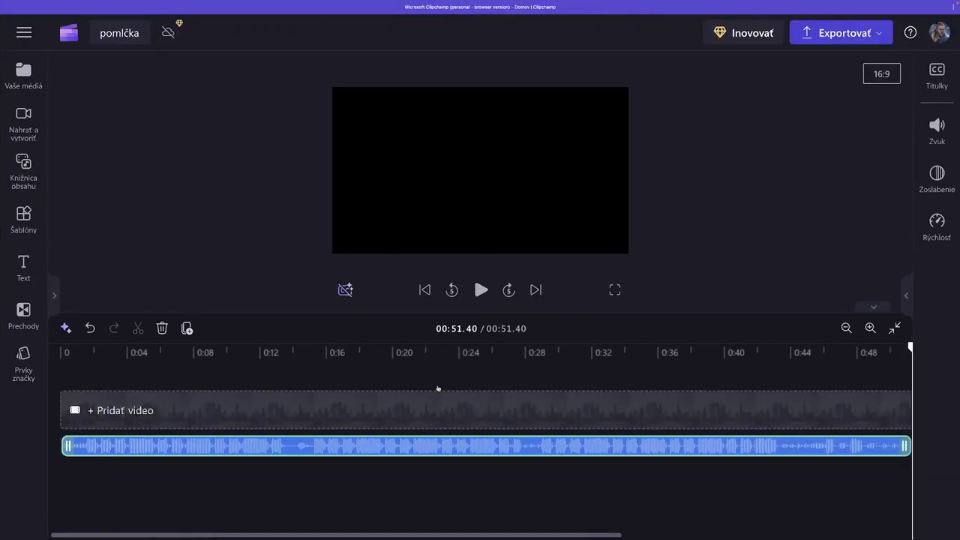
{"action": "left_click", "coordinate": [23, 75]}
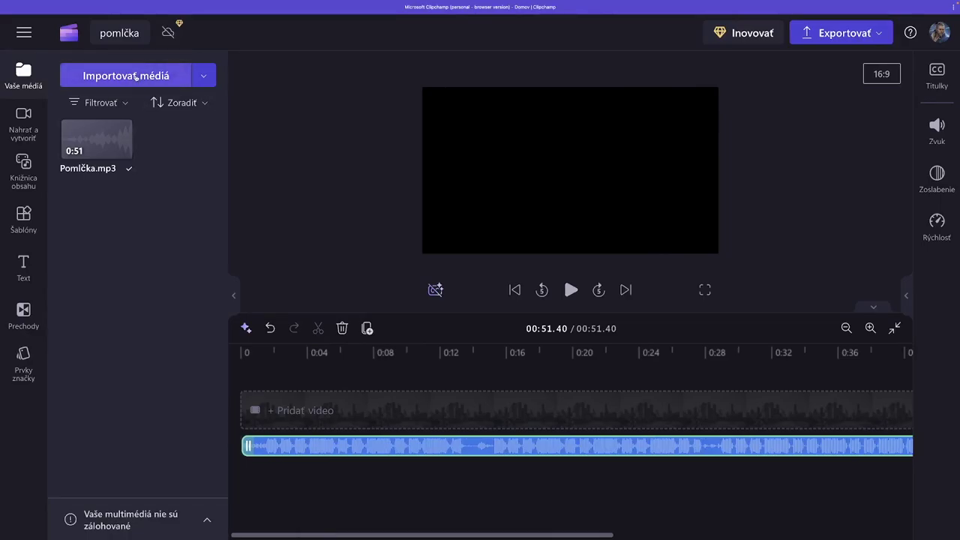
{"action": "left_click", "coordinate": [135, 78]}
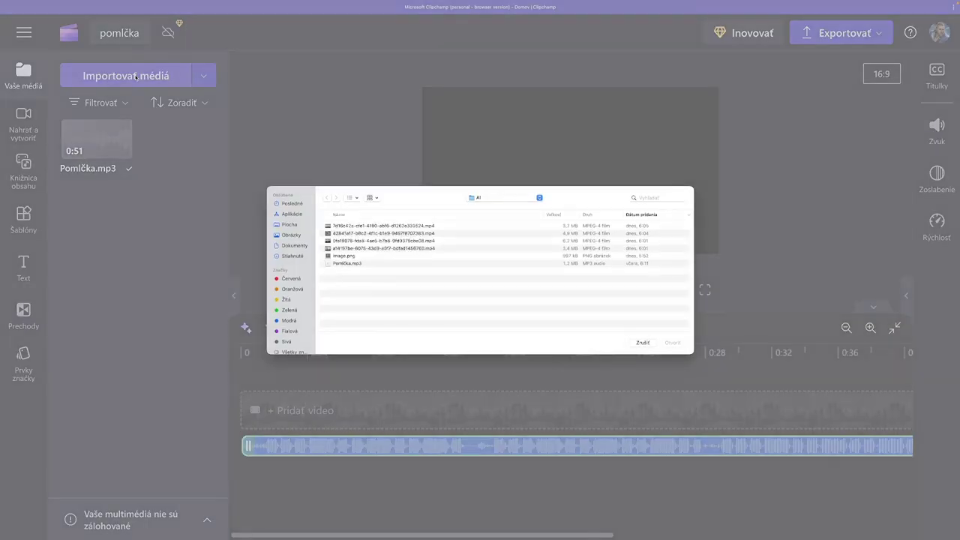
{"action": "left_click", "coordinate": [367, 226]}
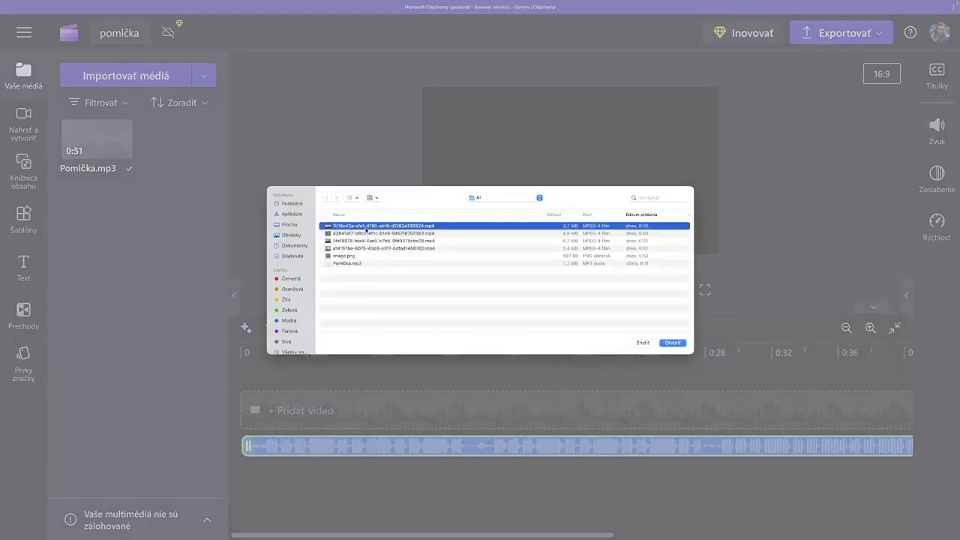
{"action": "left_click", "coordinate": [365, 248], "text": "shift"}
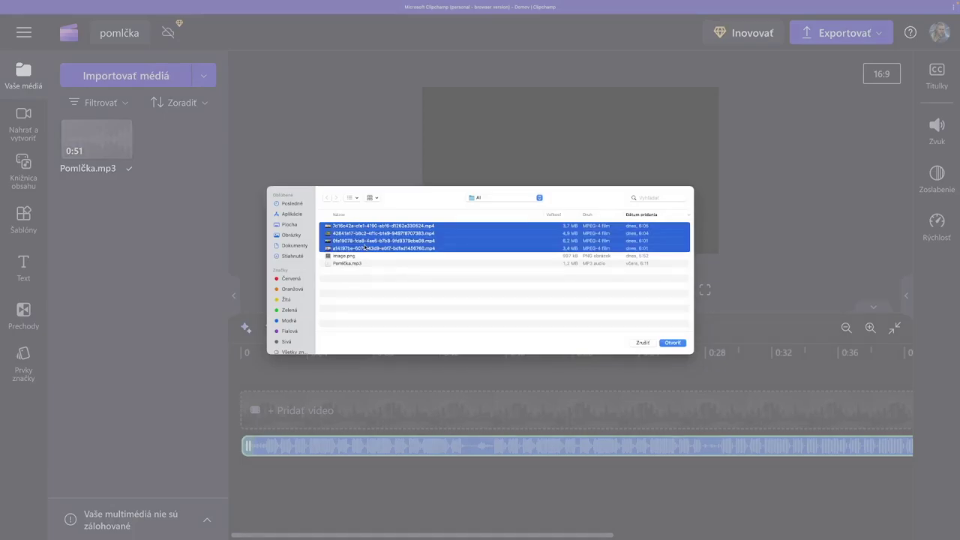
{"action": "left_click", "coordinate": [671, 343]}
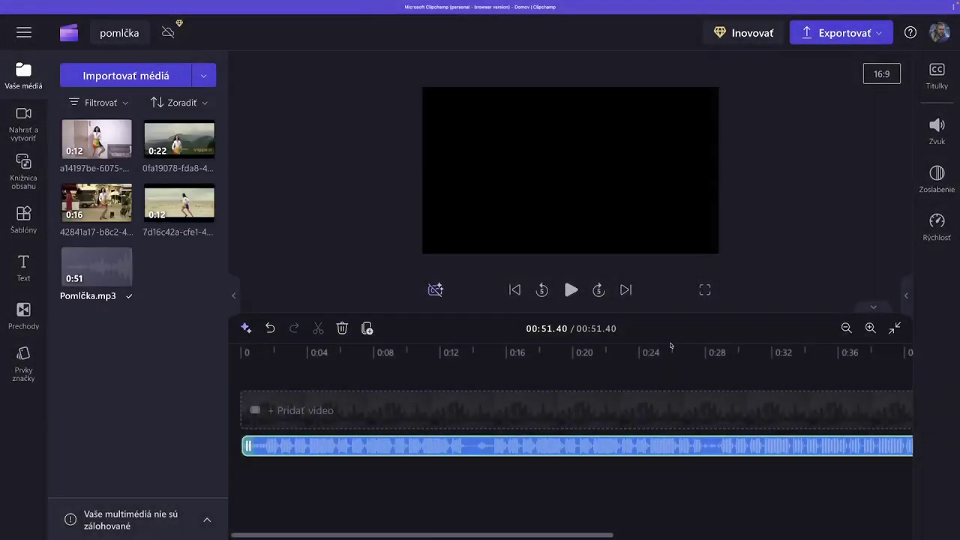
{"action": "mouse_move", "coordinate": [162, 219]}
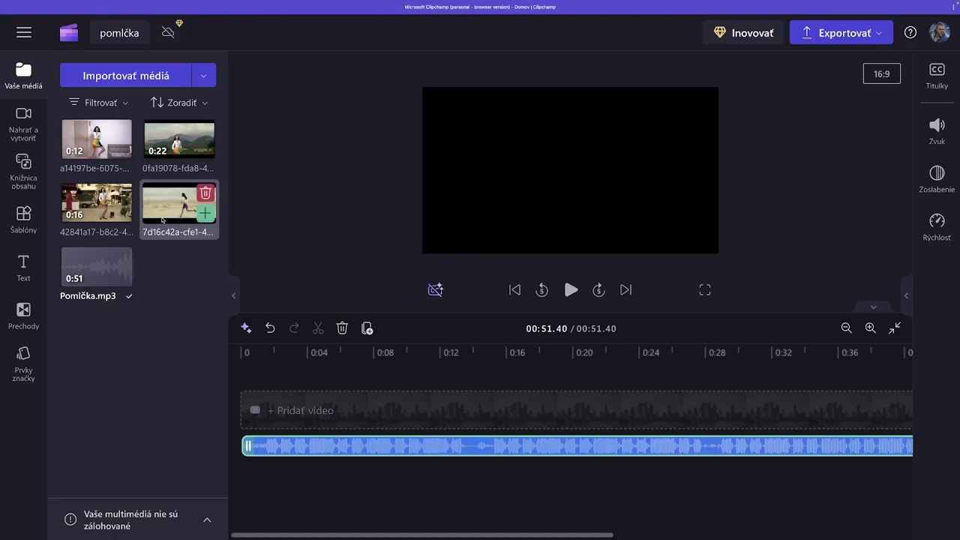
{"action": "mouse_move", "coordinate": [120, 150]}
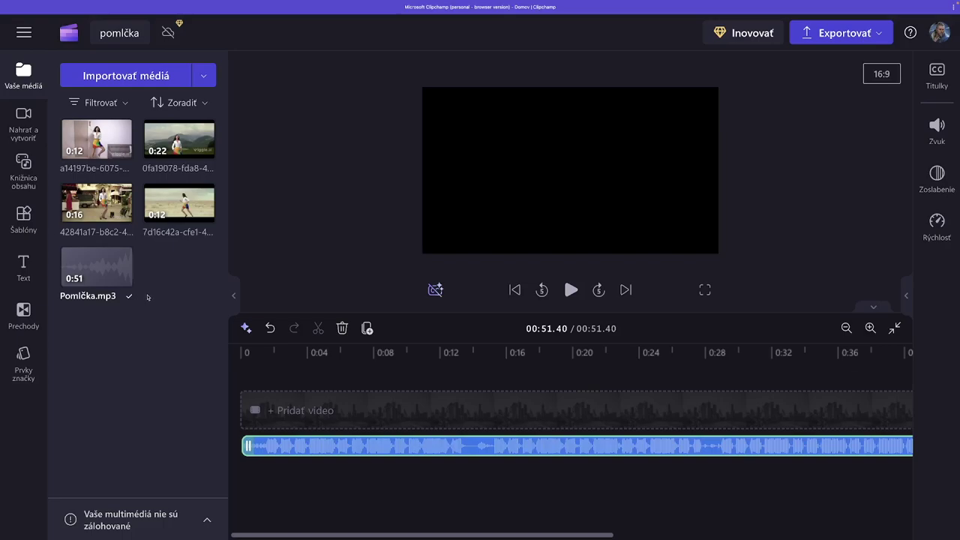
{"action": "mouse_move", "coordinate": [129, 215]}
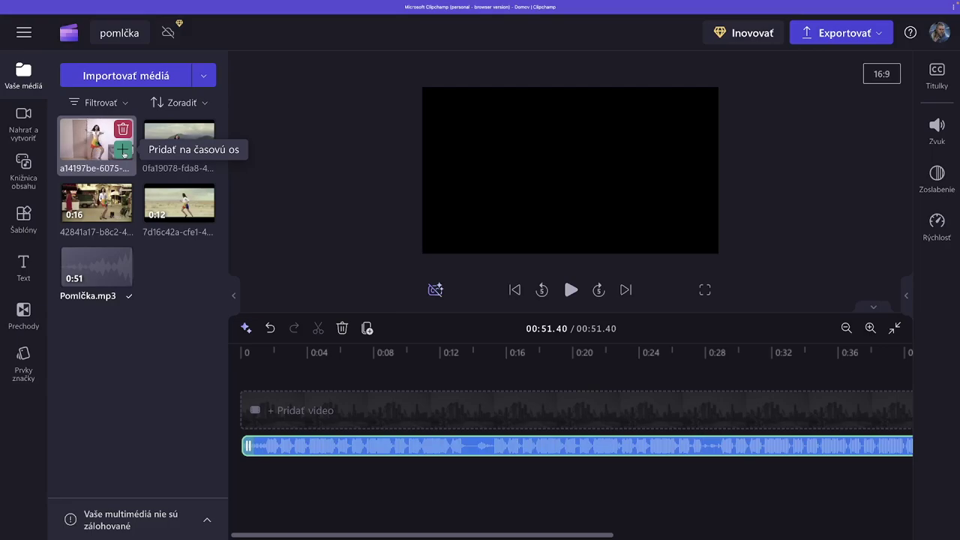
{"action": "left_click", "coordinate": [123, 151]}
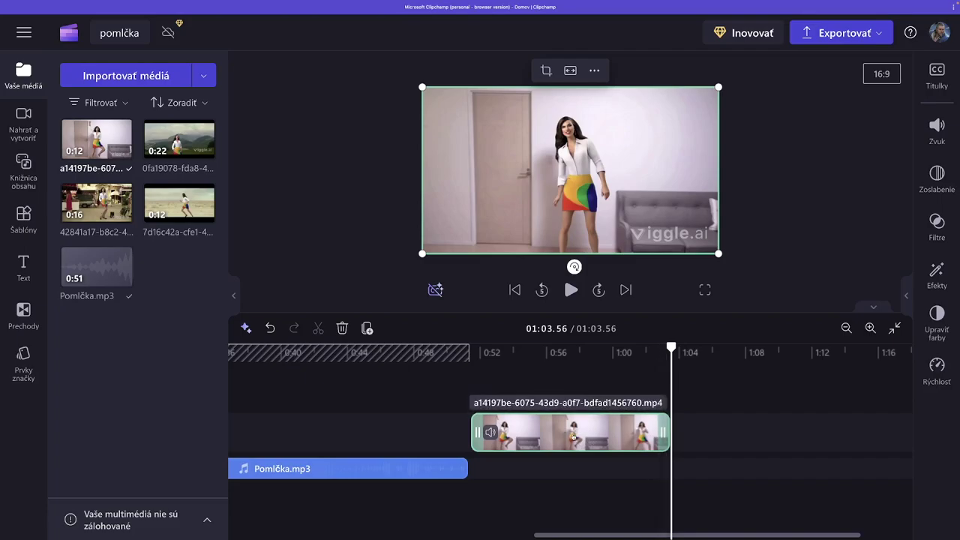
{"action": "key", "text": "Delete"}
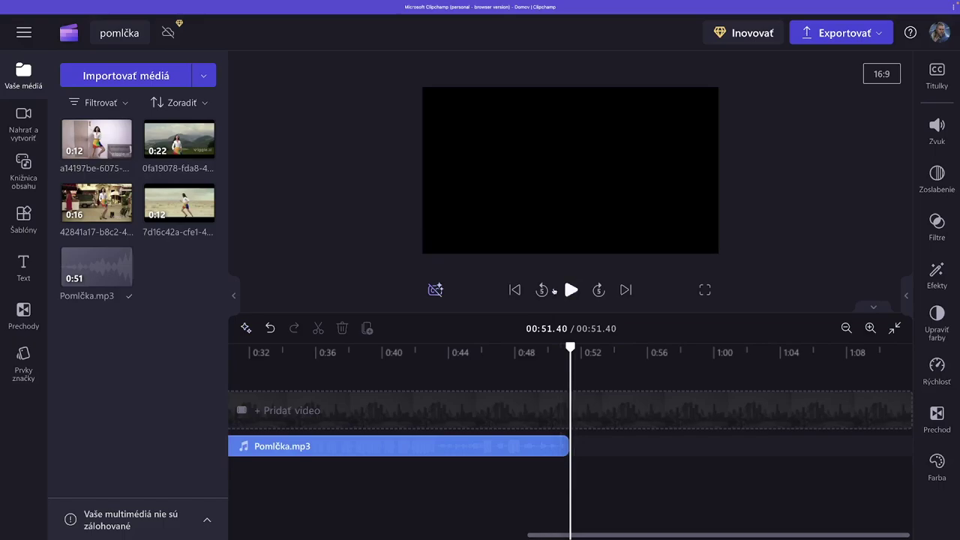
Add the a14197be clip of the woman dancing indoors at the start of the timeline and briefly play it with the song
{"action": "left_click", "coordinate": [515, 289]}
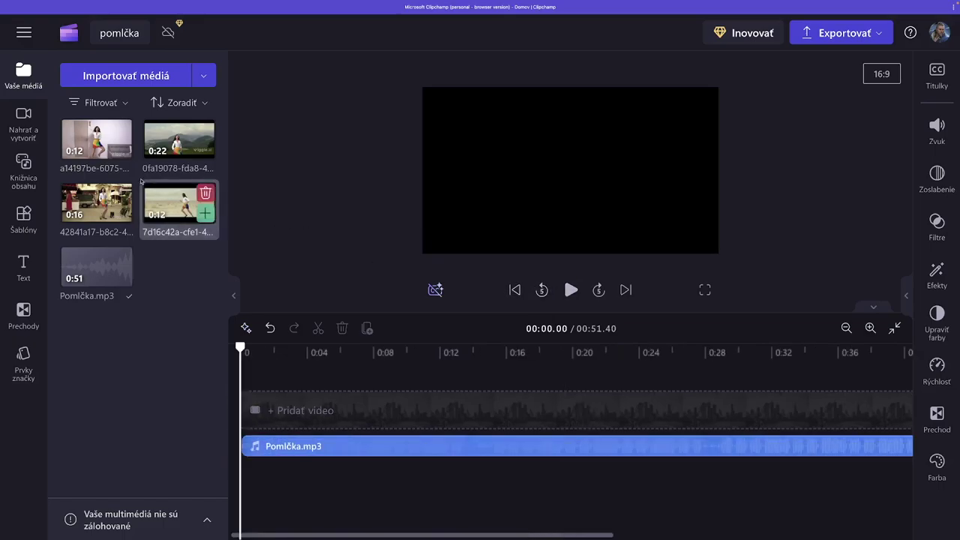
{"action": "left_click", "coordinate": [123, 128]}
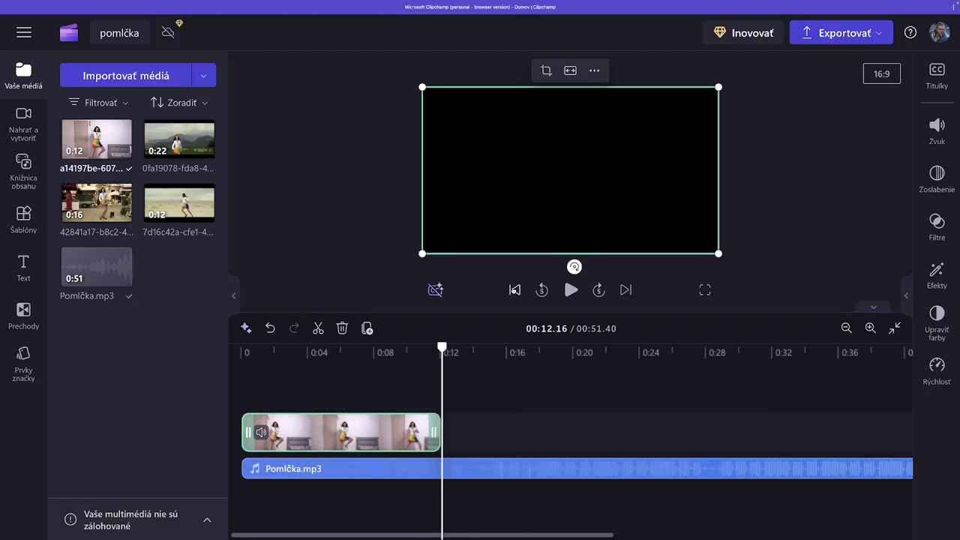
{"action": "left_click", "coordinate": [514, 289]}
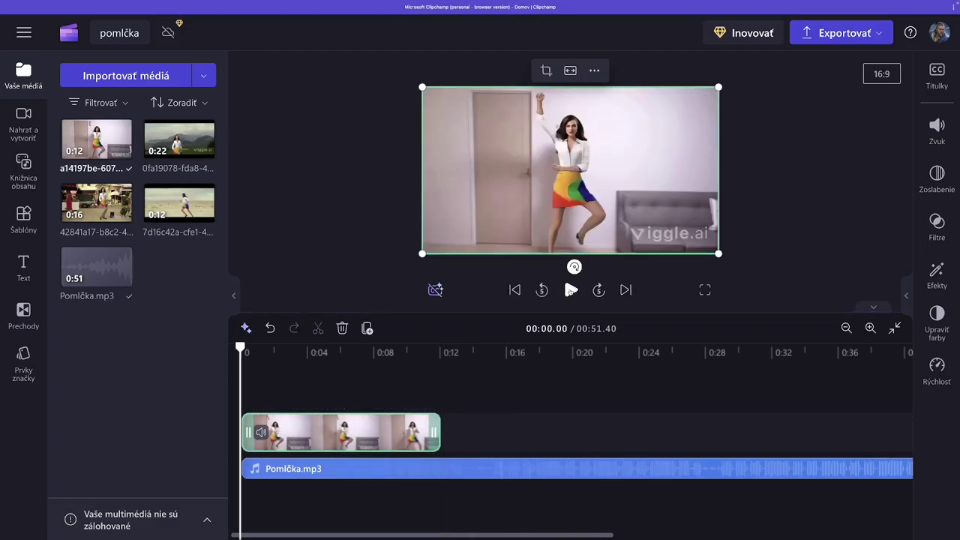
{"action": "left_click", "coordinate": [571, 289]}
{"action": "key", "text": "space"}
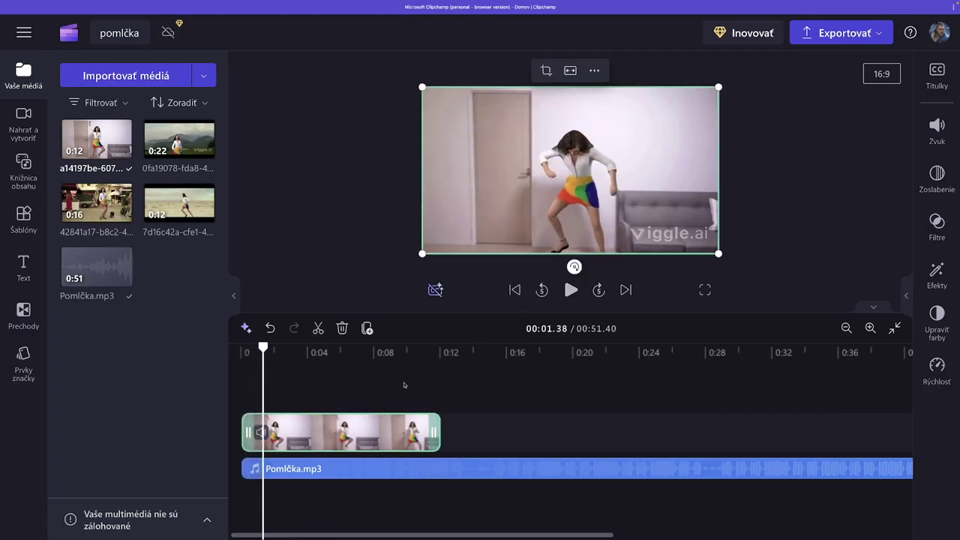
Detach the audio from the indoor dancing clip and delete it from both the timeline and the project's media
{"action": "right_click", "coordinate": [348, 426]}
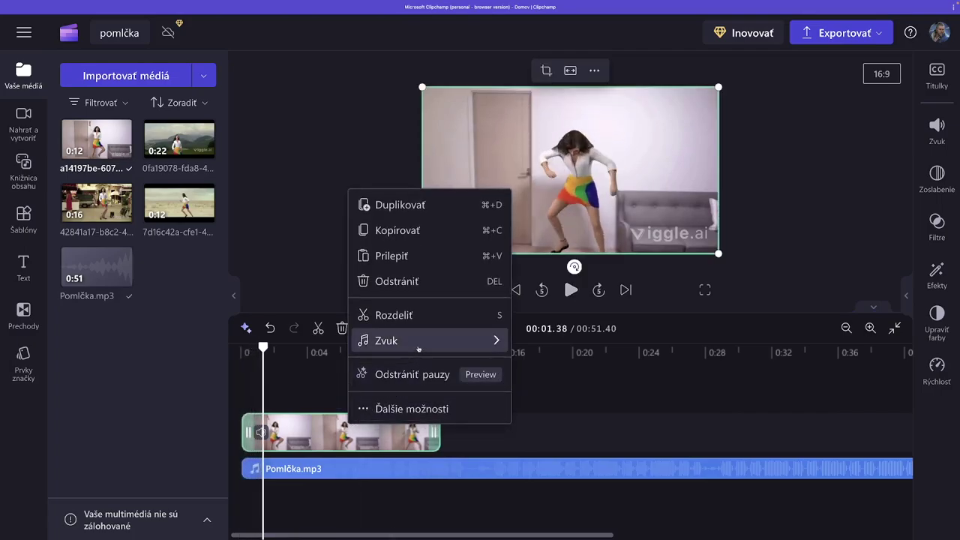
{"action": "mouse_move", "coordinate": [420, 348]}
{"action": "left_click", "coordinate": [559, 368]}
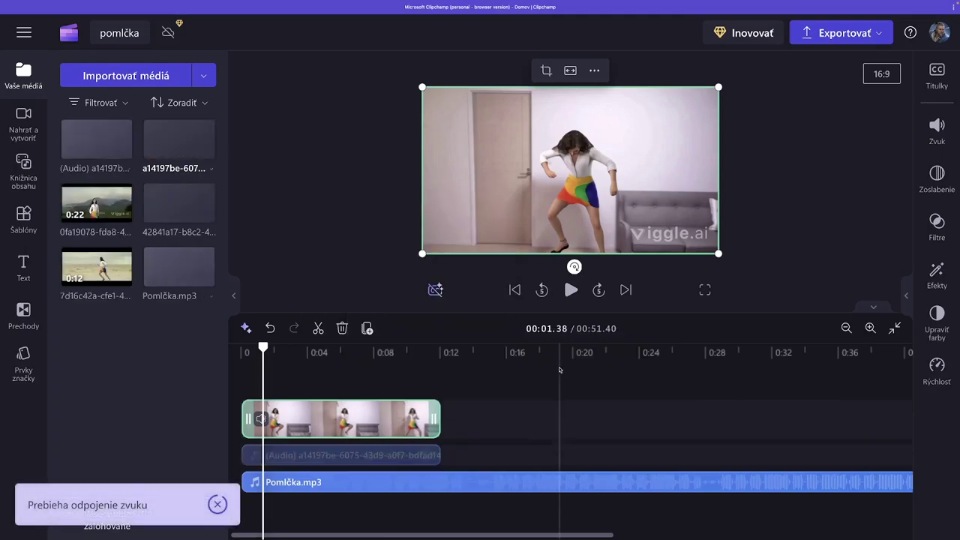
{"action": "left_click", "coordinate": [351, 455]}
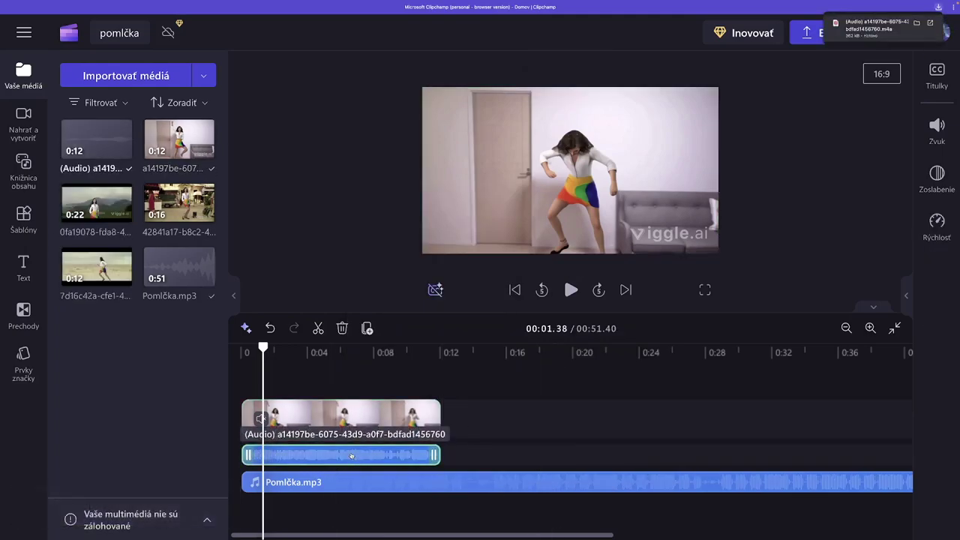
{"action": "key", "text": "Delete"}
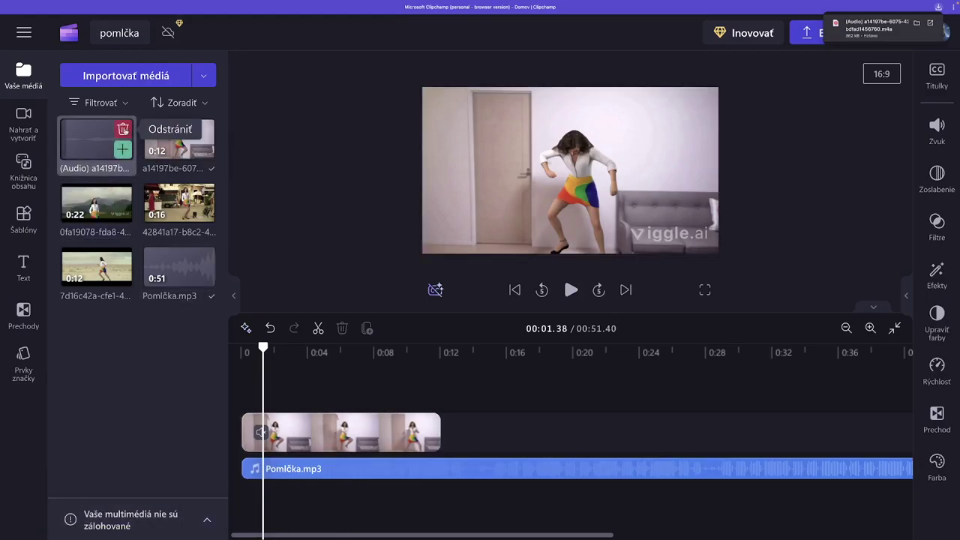
{"action": "left_click", "coordinate": [123, 129]}
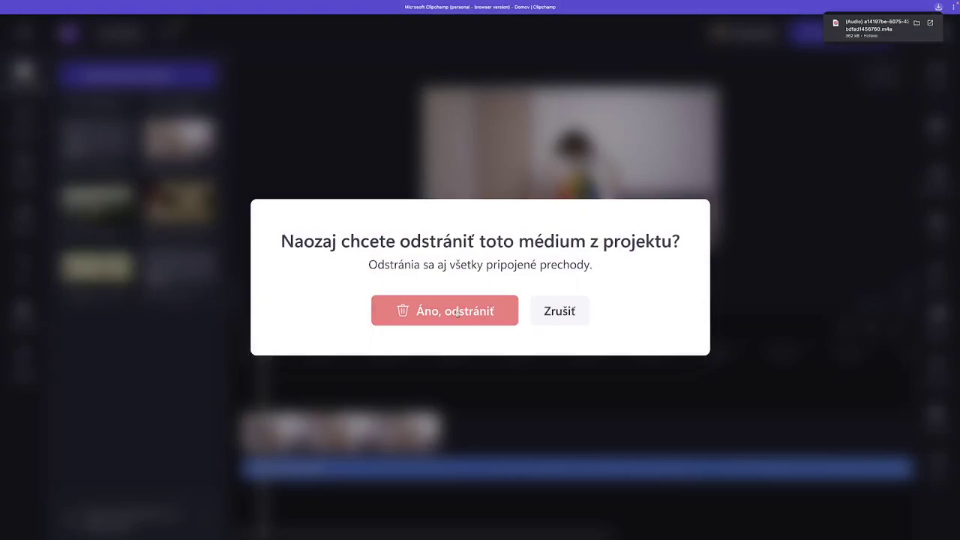
{"action": "left_click", "coordinate": [456, 311]}
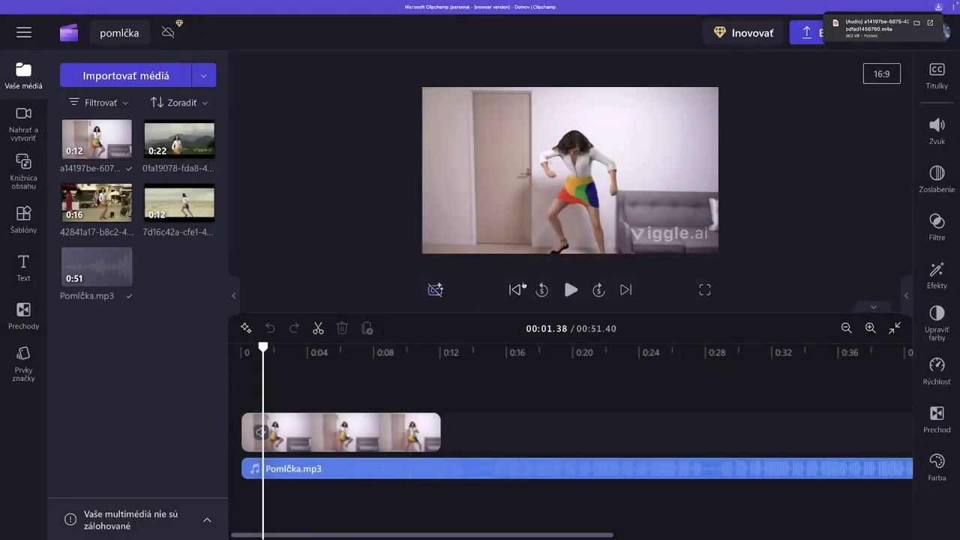
Play the timeline from the start to check how the muted dancing clip fits the Pomlčka.mp3 song
{"action": "left_click", "coordinate": [515, 291]}
{"action": "left_click", "coordinate": [570, 290]}
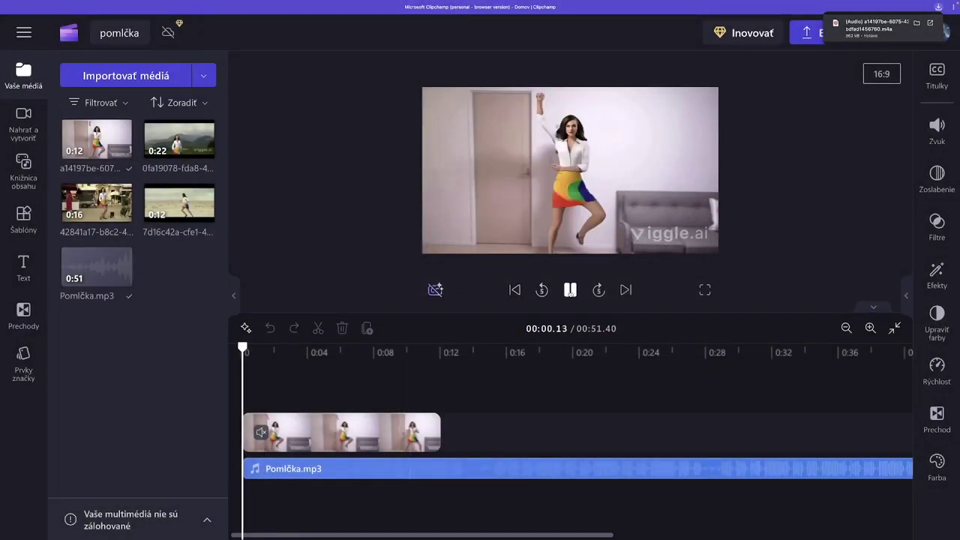
{"action": "left_click", "coordinate": [570, 290]}
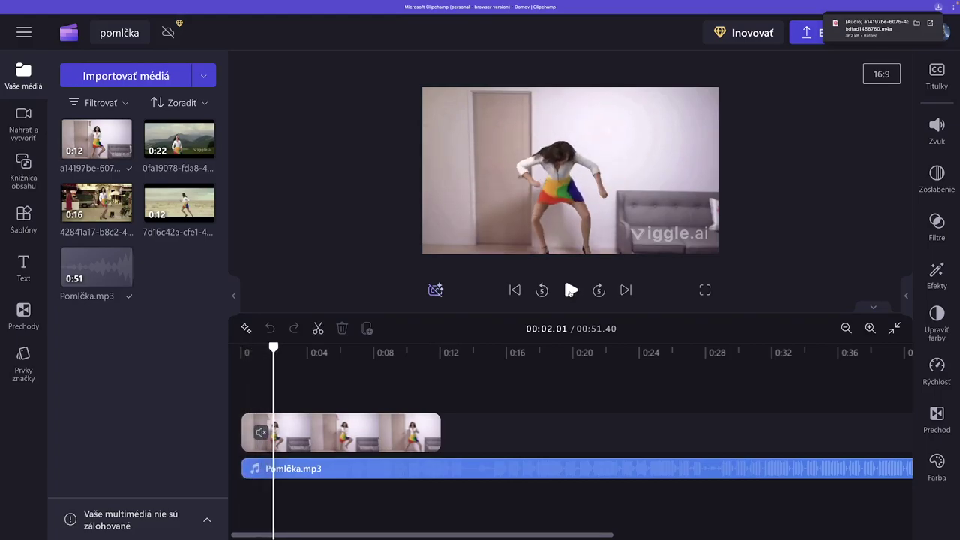
{"action": "left_click", "coordinate": [570, 290]}
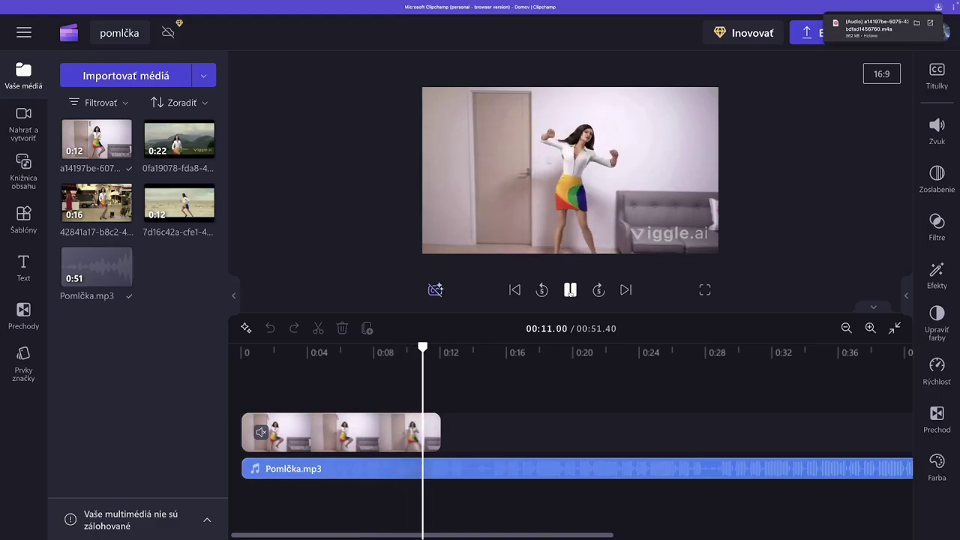
{"action": "left_click", "coordinate": [570, 291]}
Crop the viggle.ai watermark off the lower-right edges of the dancing clip, set it to fill the frame, and play it back from the start
{"action": "left_click", "coordinate": [678, 247]}
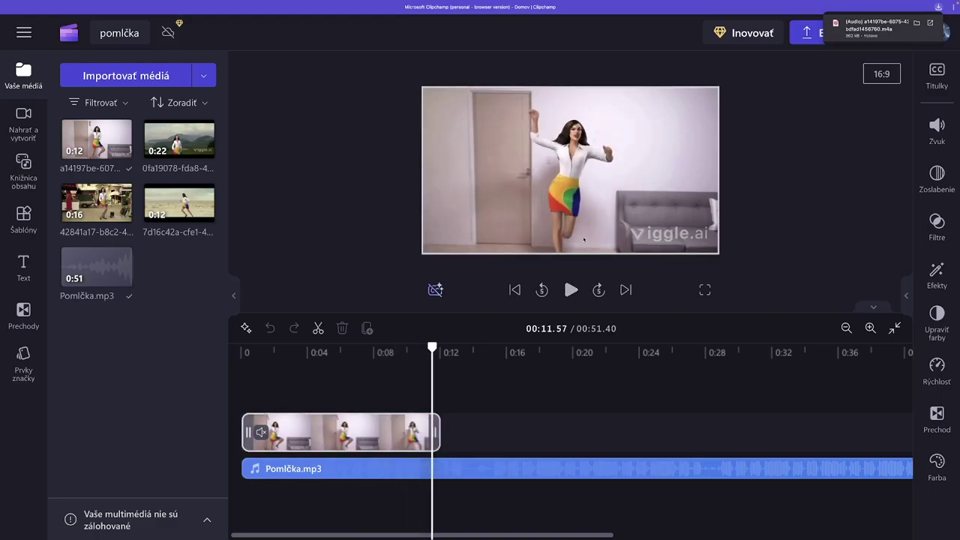
{"action": "left_click", "coordinate": [578, 224]}
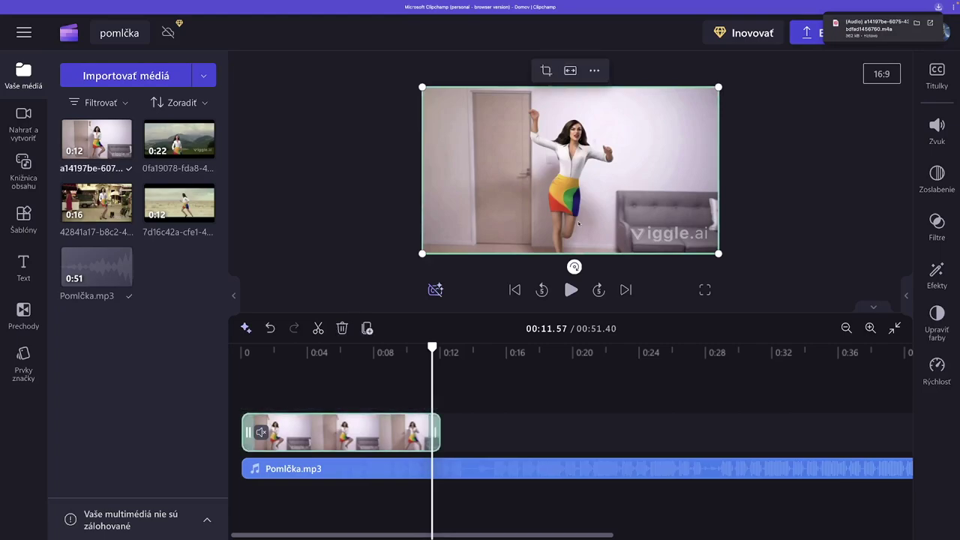
{"action": "left_click", "coordinate": [545, 71]}
{"action": "left_click_drag", "start_coordinate": [716, 250], "coordinate": [696, 222]}
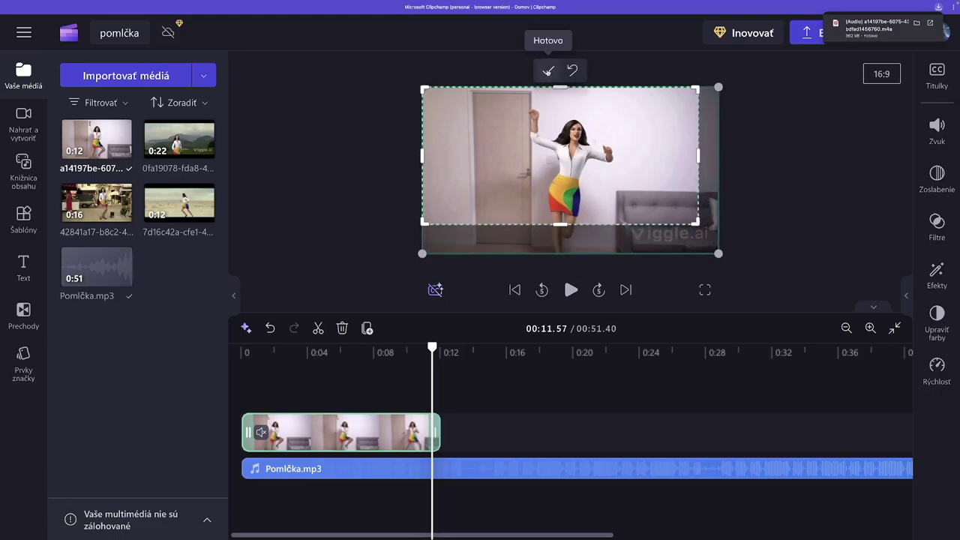
{"action": "left_click", "coordinate": [548, 71]}
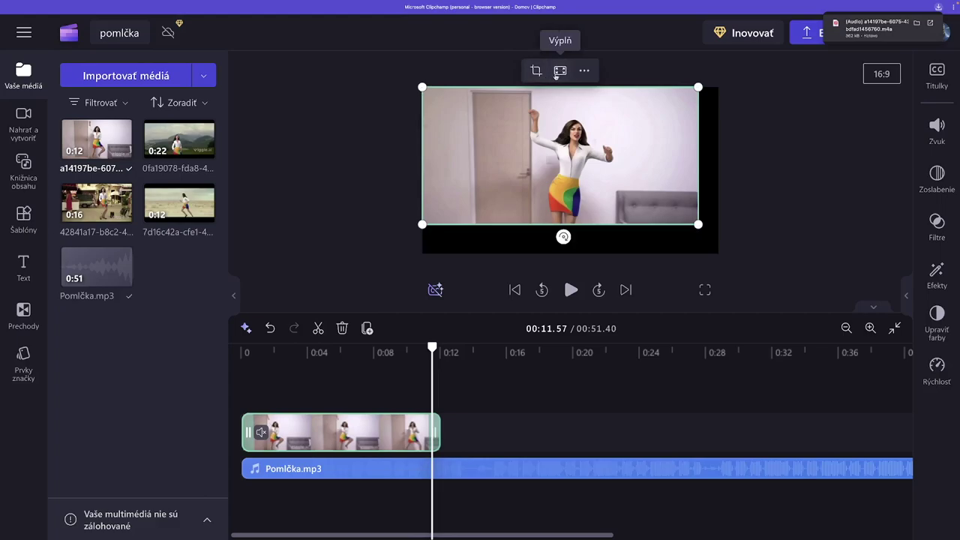
{"action": "left_click", "coordinate": [560, 71]}
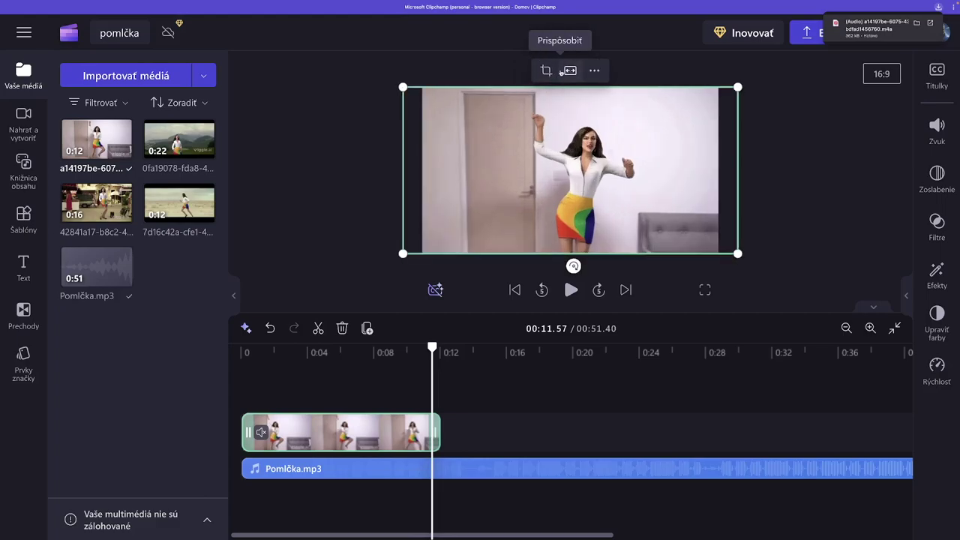
{"action": "left_click", "coordinate": [514, 290]}
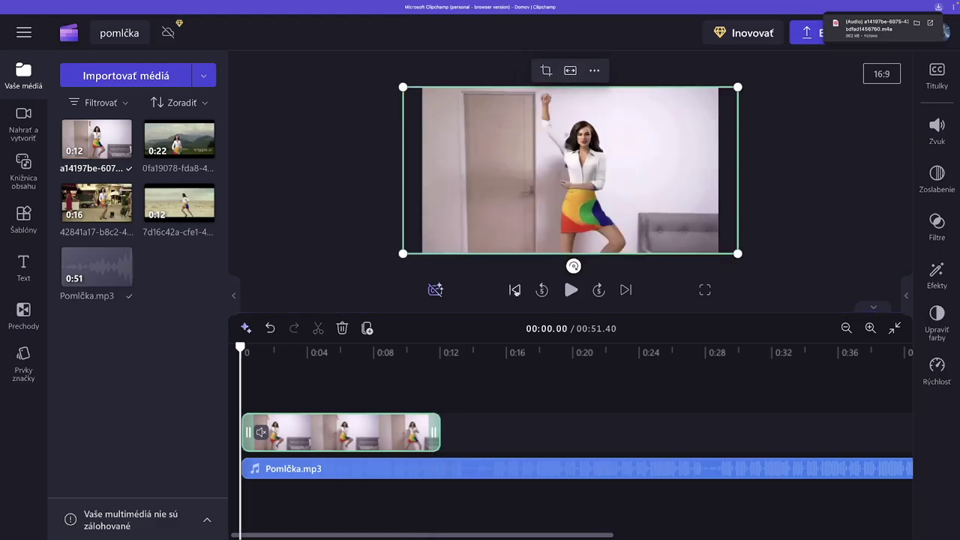
{"action": "left_click", "coordinate": [570, 290]}
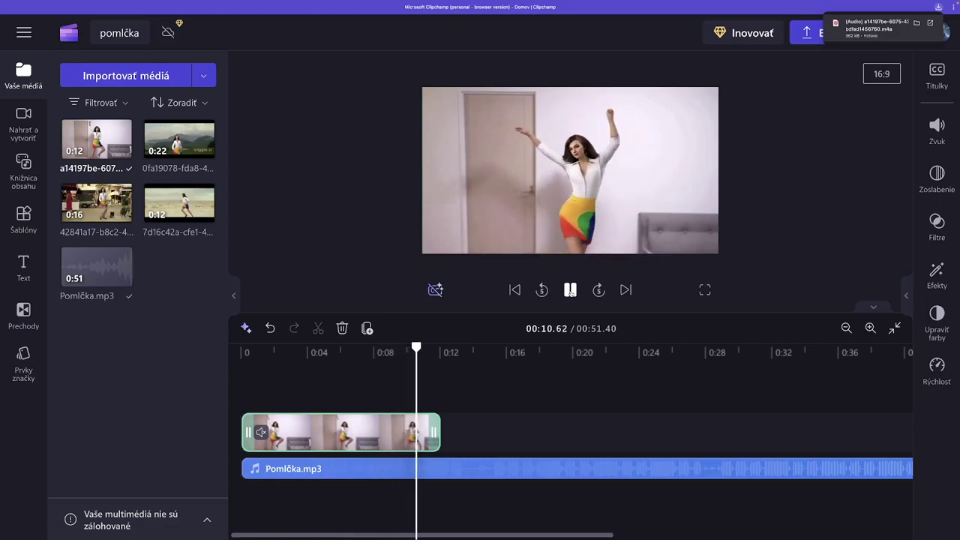
{"action": "left_click", "coordinate": [571, 293]}
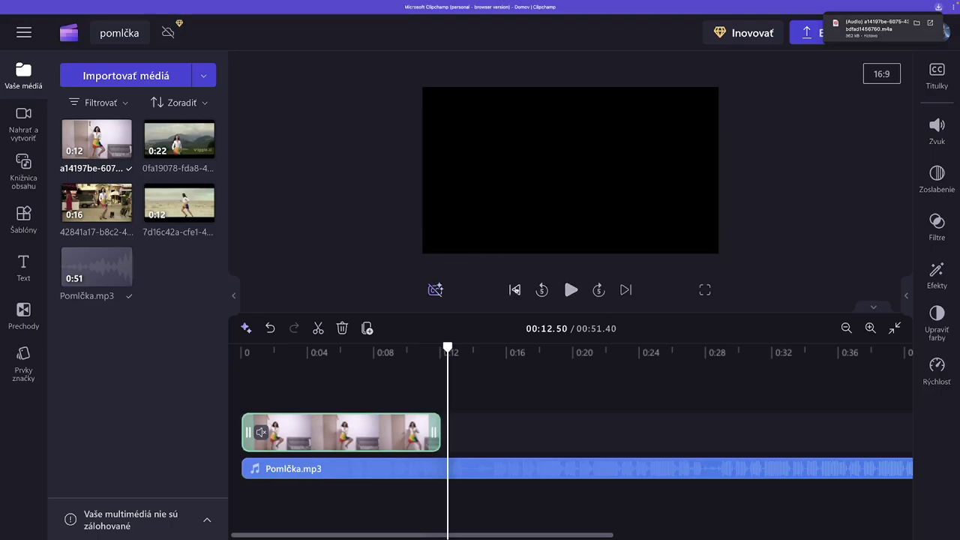
{"action": "key", "text": "Home"}
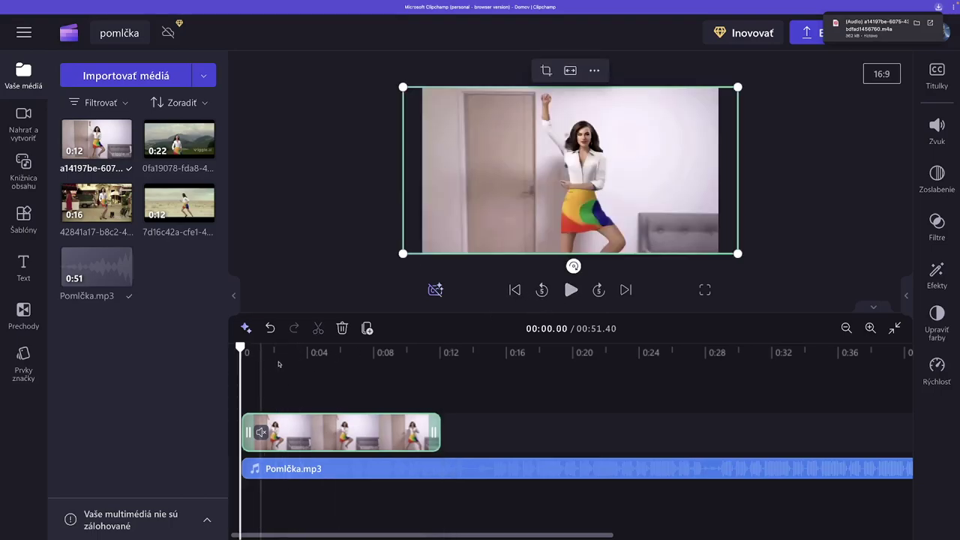
Add the 42841a17 street clip directly after the indoor dancing clip and play across the cut between them
{"action": "left_click", "coordinate": [444, 379]}
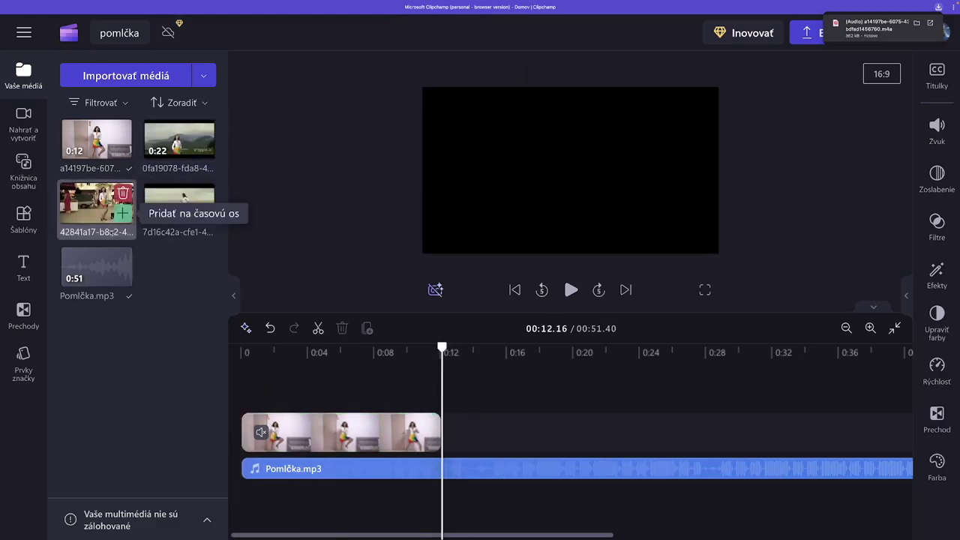
{"action": "mouse_move", "coordinate": [123, 216]}
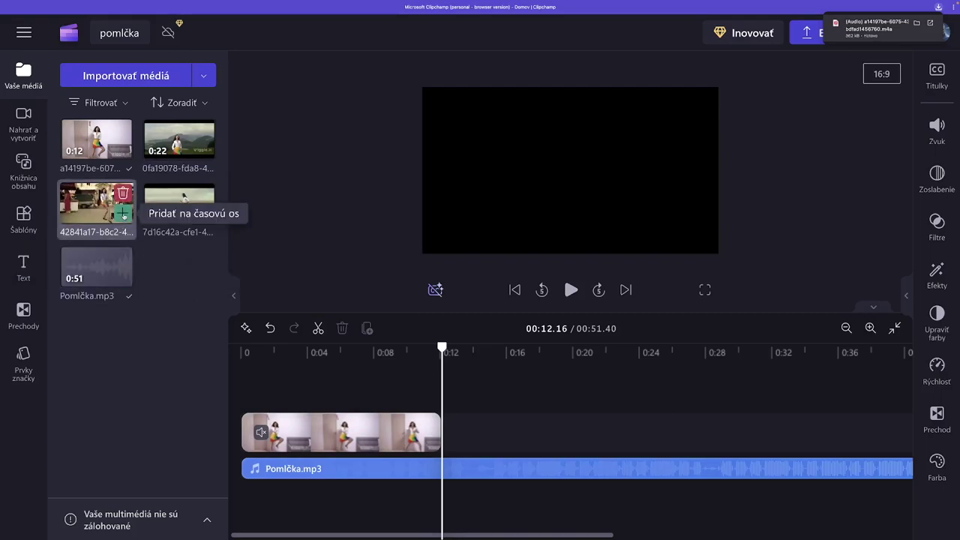
{"action": "left_click", "coordinate": [123, 215]}
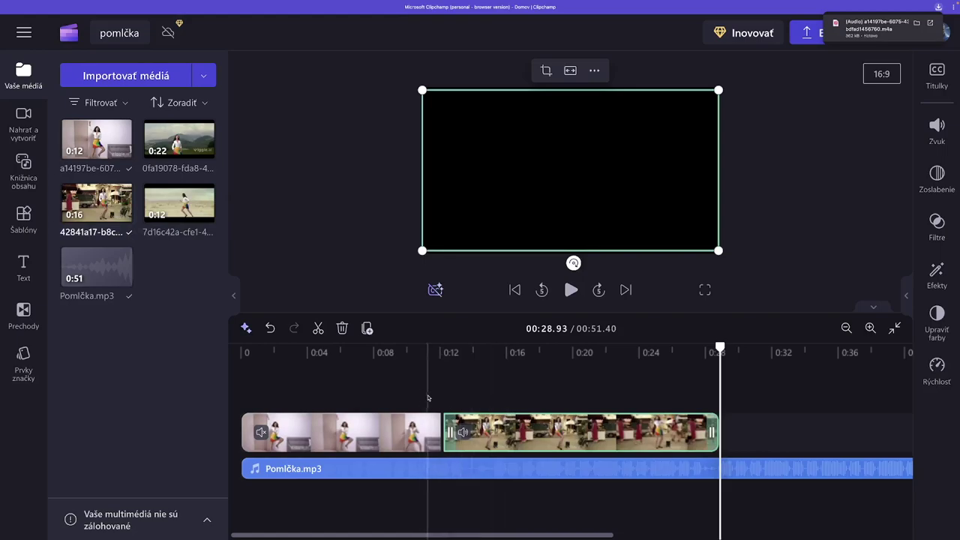
{"action": "left_click", "coordinate": [428, 397]}
{"action": "left_click", "coordinate": [570, 290]}
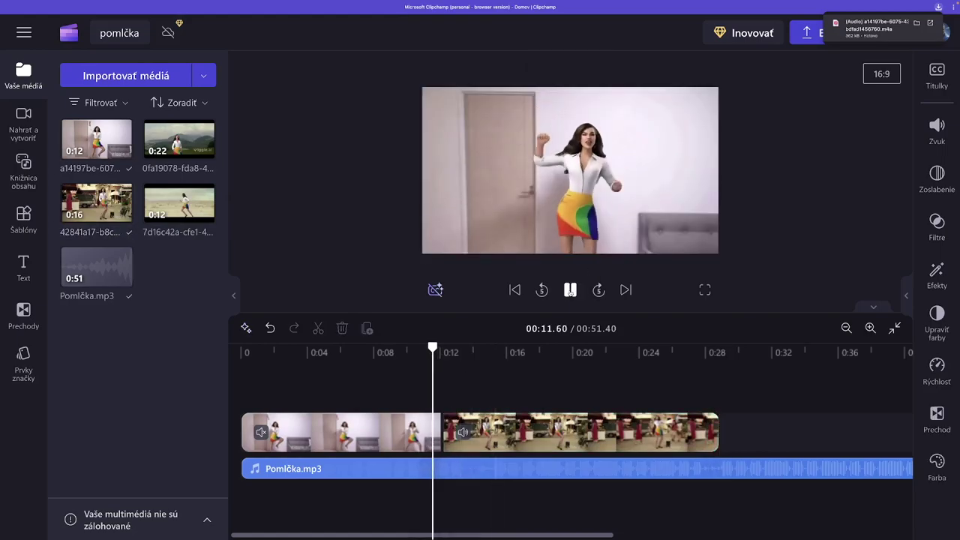
{"action": "left_click", "coordinate": [570, 290]}
Detach the audio from the 42841a17 street clip and delete it from both the timeline and the project's media
{"action": "left_click", "coordinate": [531, 432]}
{"action": "right_click", "coordinate": [530, 432]}
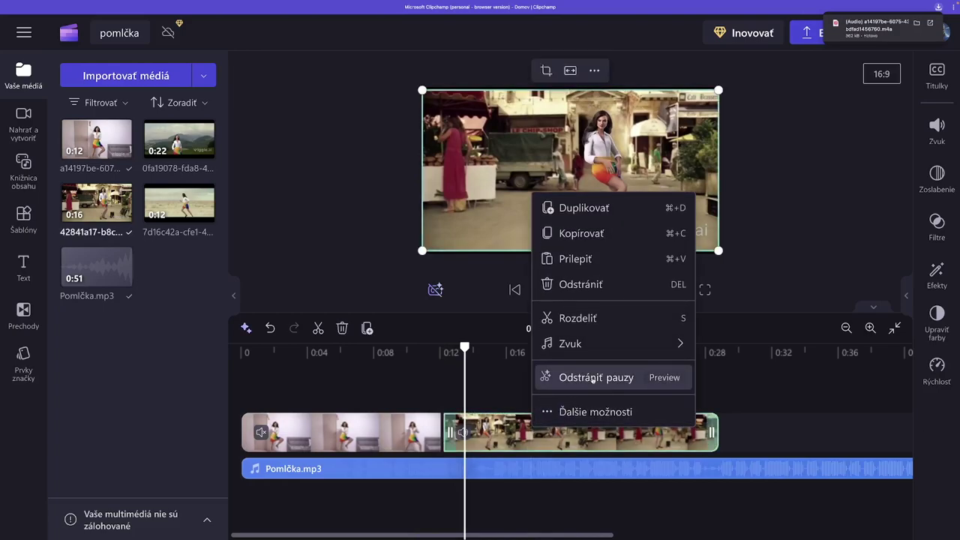
{"action": "mouse_move", "coordinate": [583, 343]}
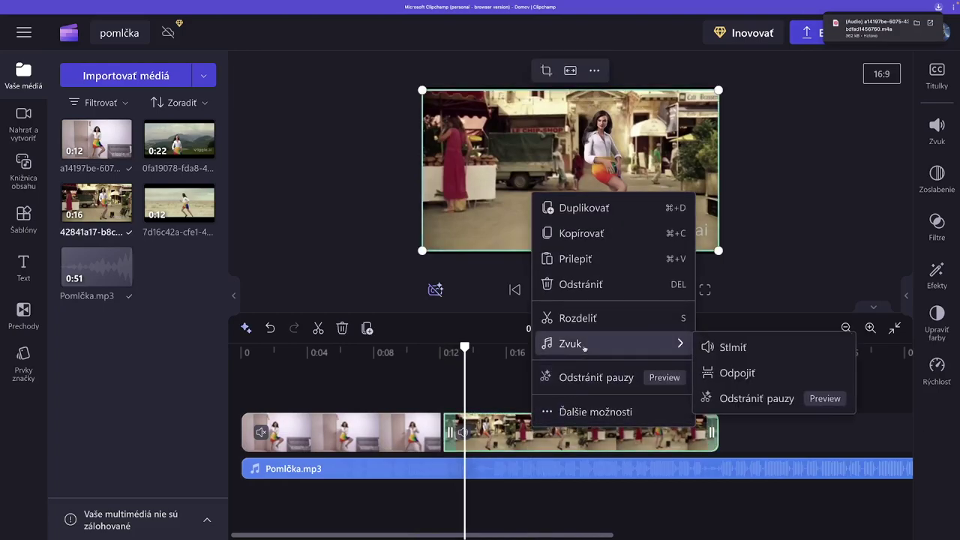
{"action": "left_click", "coordinate": [734, 373]}
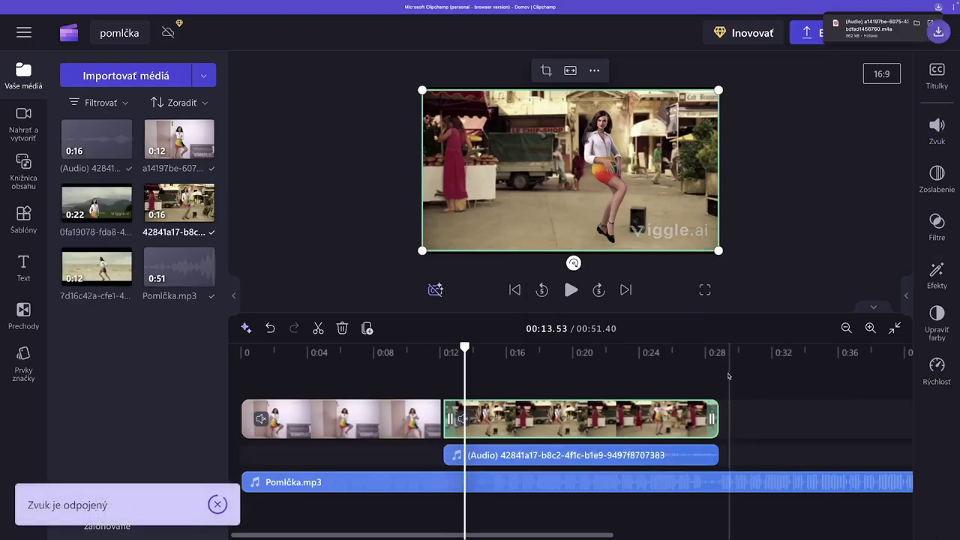
{"action": "left_click", "coordinate": [558, 454]}
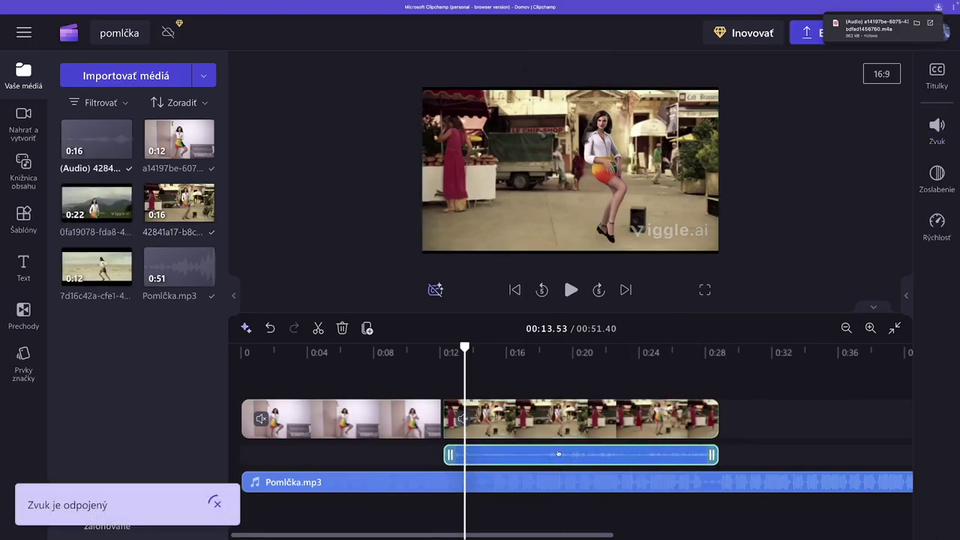
{"action": "key", "text": "Delete"}
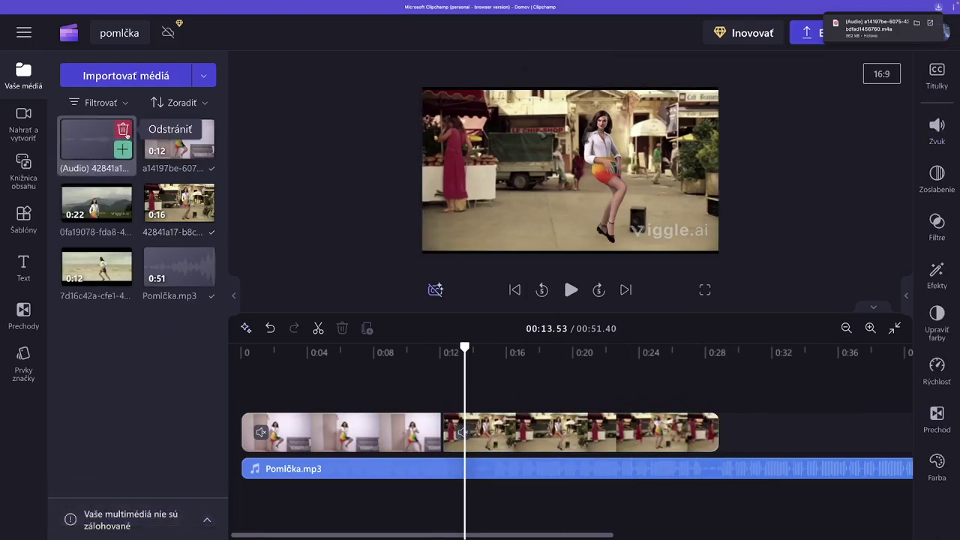
{"action": "left_click", "coordinate": [123, 129]}
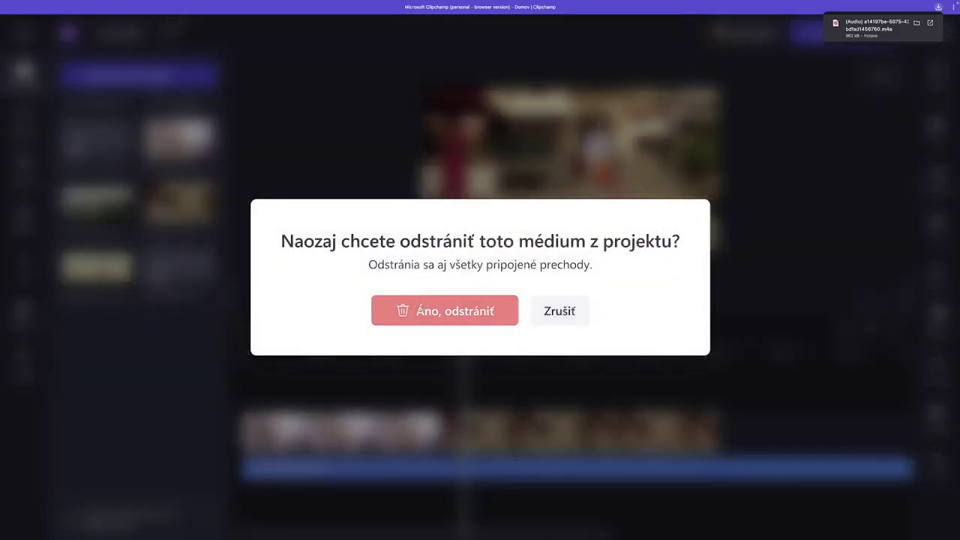
{"action": "left_click", "coordinate": [420, 310]}
Play across the cut from the indoor dancing clip into the muted street clip
{"action": "left_click", "coordinate": [425, 403]}
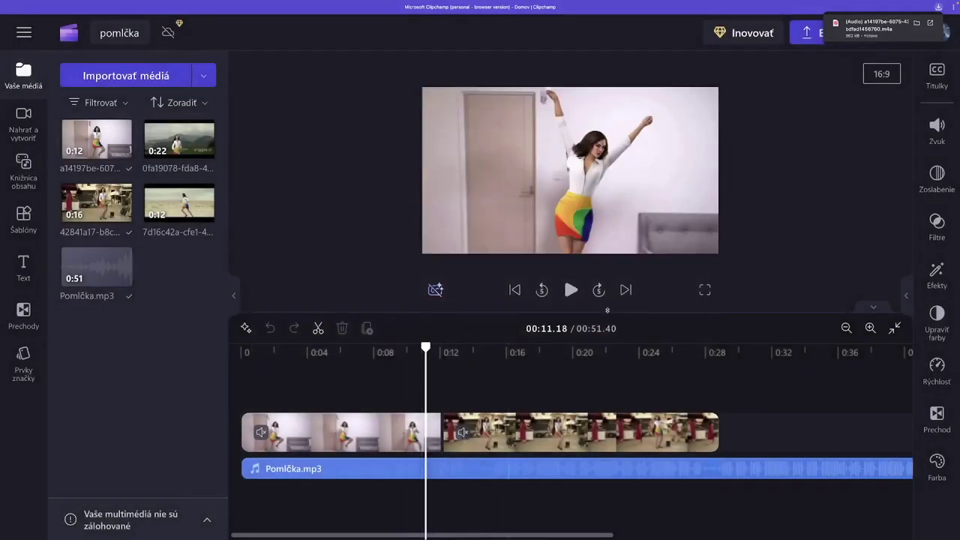
{"action": "left_click", "coordinate": [570, 291]}
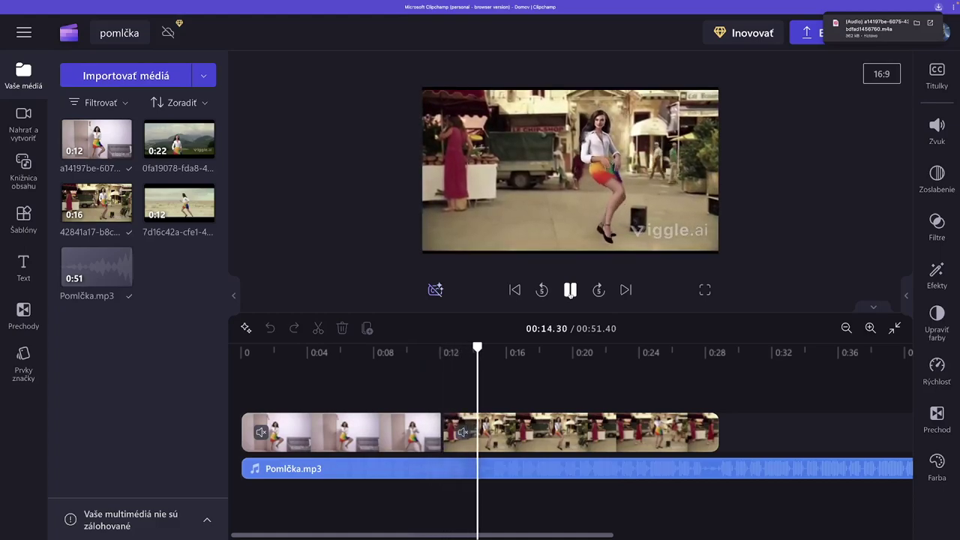
{"action": "left_click", "coordinate": [570, 291]}
Crop the viggle.ai watermark off the street clip's lower and right edges and fit the cropped clip to the frame
{"action": "left_click", "coordinate": [619, 236]}
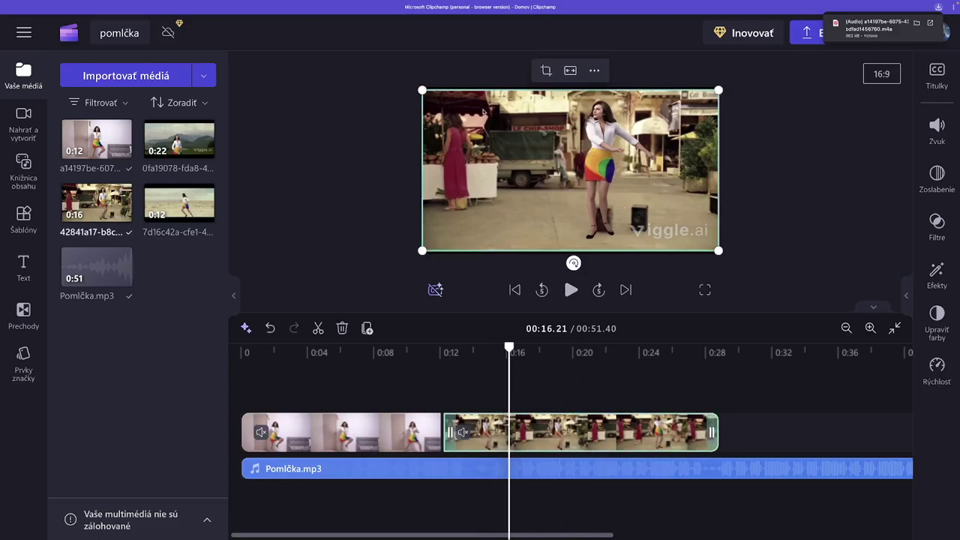
{"action": "left_click", "coordinate": [545, 70]}
{"action": "left_click_drag", "start_coordinate": [718, 249], "coordinate": [703, 220]}
{"action": "left_click", "coordinate": [553, 71]}
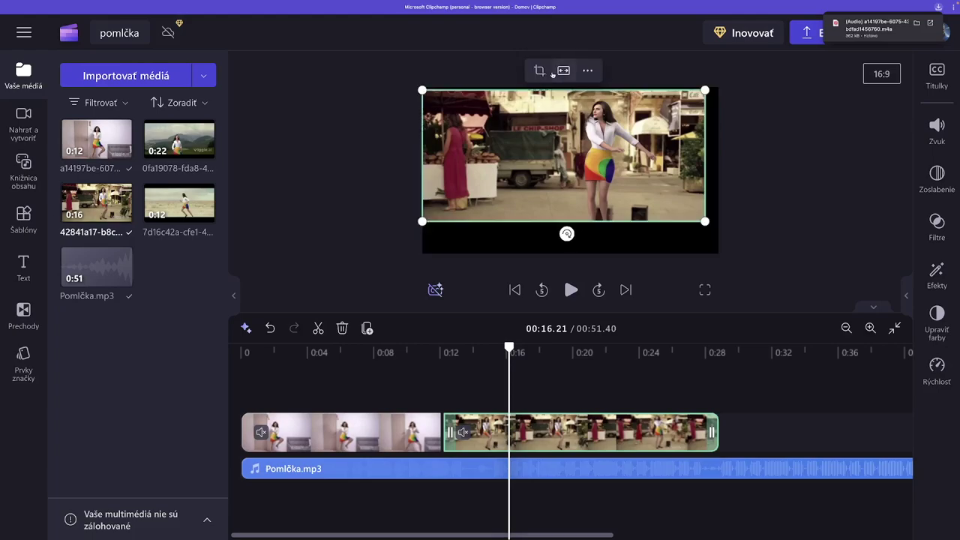
{"action": "left_click", "coordinate": [563, 72]}
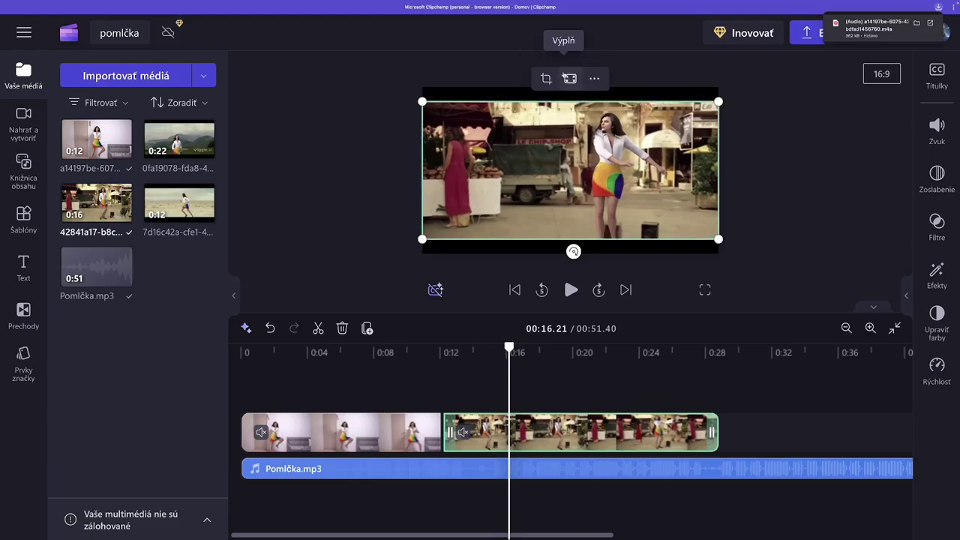
Play from just before the street clip through to its end, finishing in the full-screen preview
{"action": "left_click", "coordinate": [427, 405]}
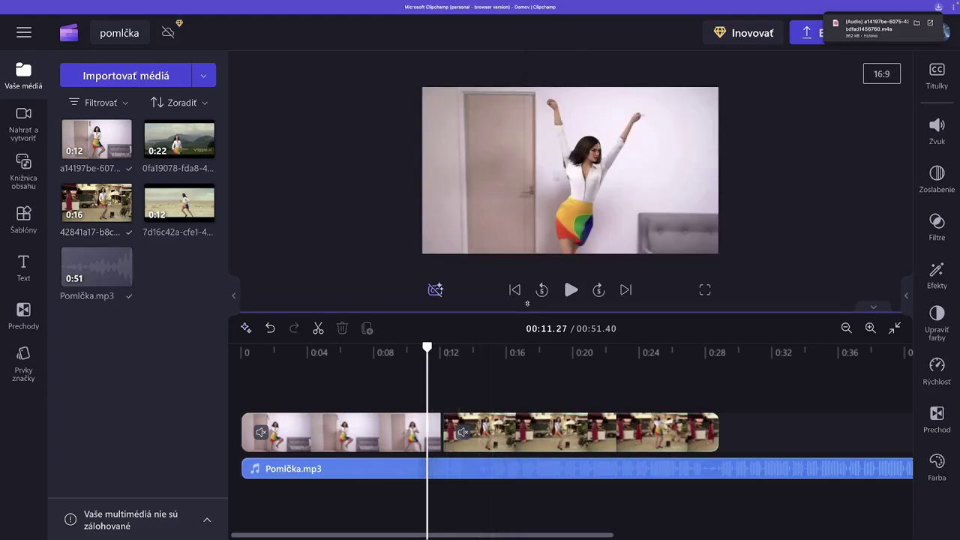
{"action": "key", "text": "space"}
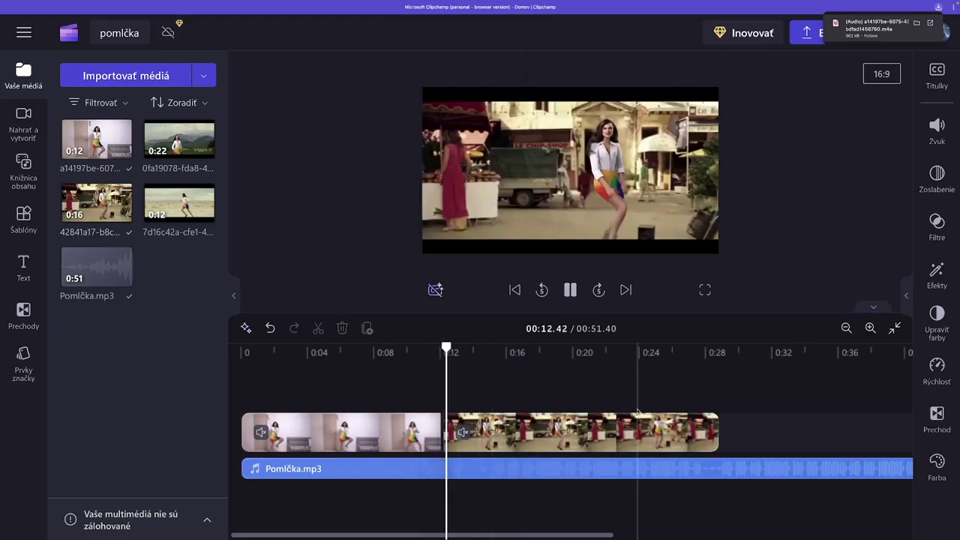
{"action": "scroll", "coordinate": [638, 411], "scroll_direction": "right", "scroll_amount": 3}
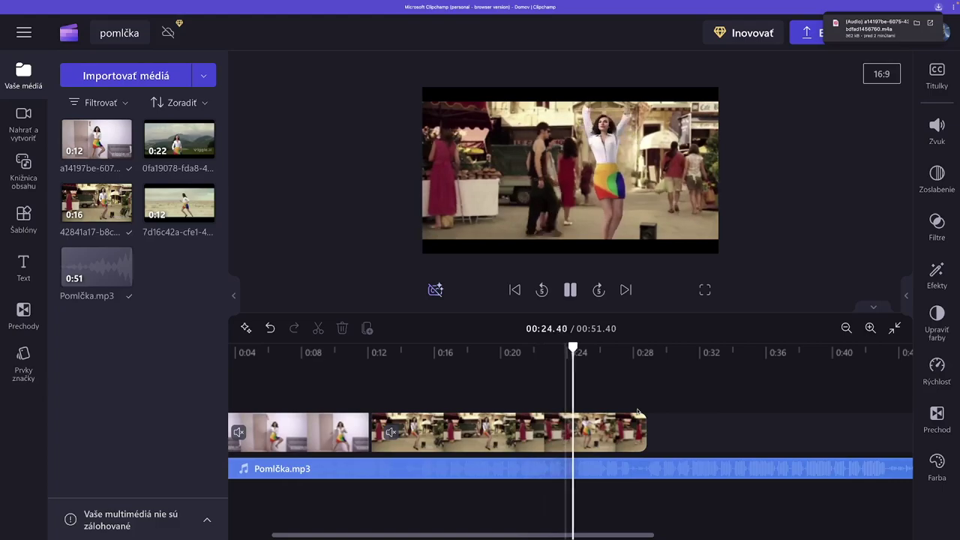
{"action": "left_click", "coordinate": [570, 289]}
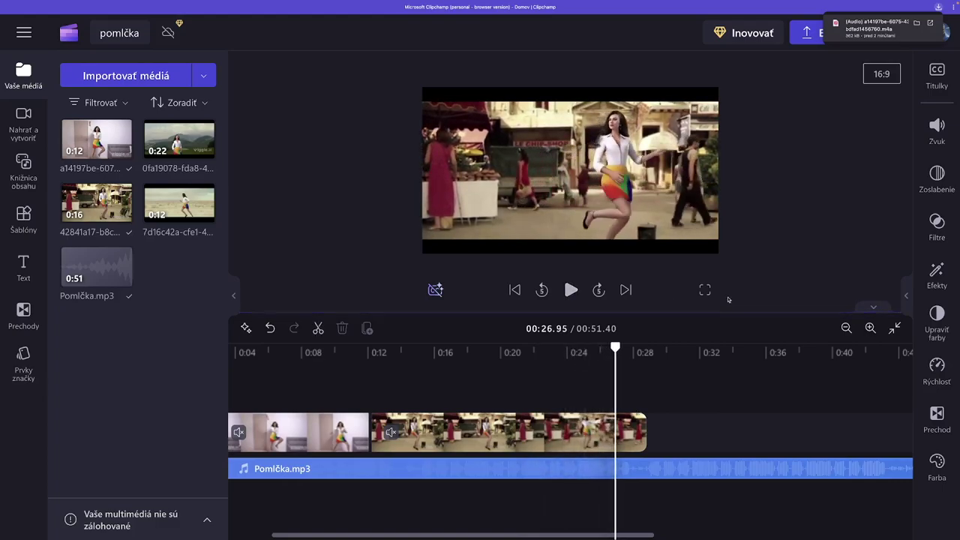
{"action": "left_click", "coordinate": [705, 289]}
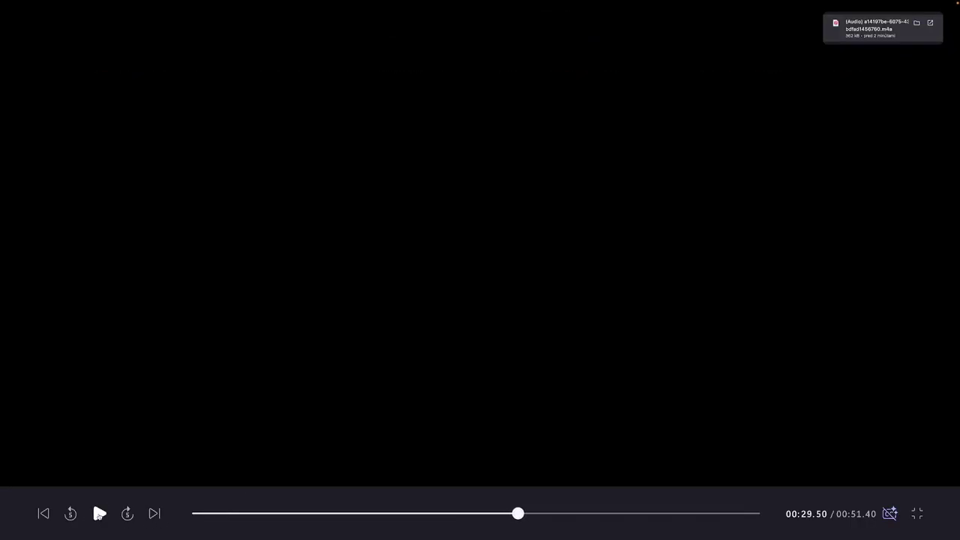
{"action": "key", "text": "Escape"}
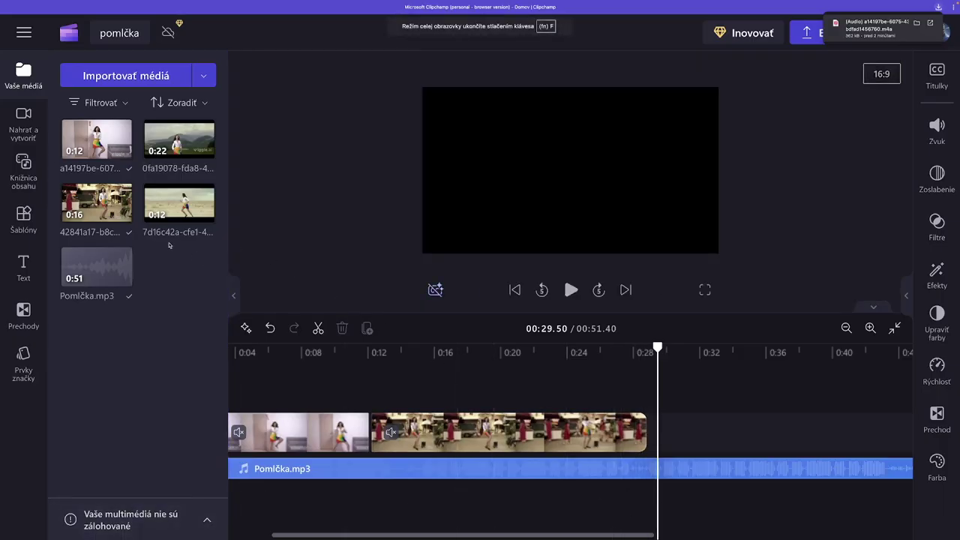
Add the 7d16c42a desert running clip to the timeline and remove the gap between it and the street clip
{"action": "mouse_move", "coordinate": [203, 215]}
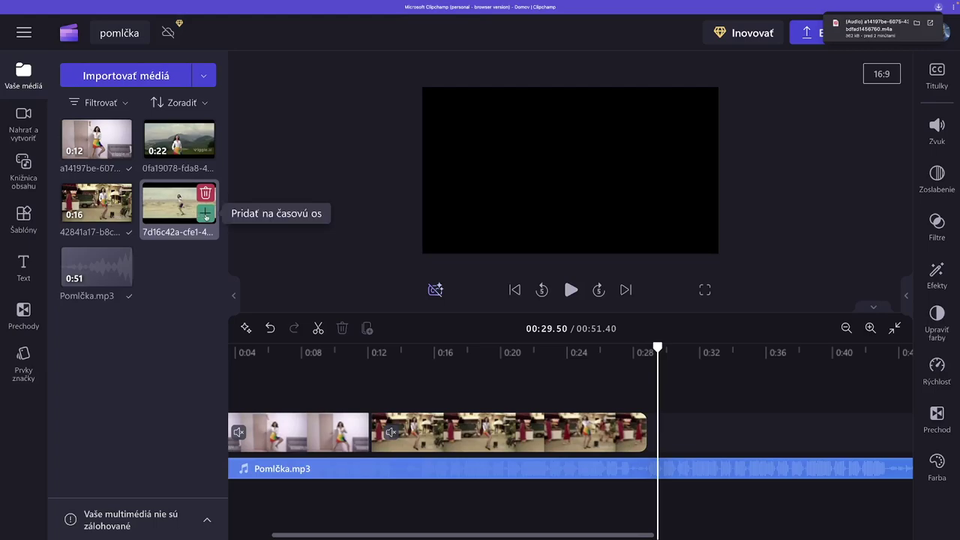
{"action": "left_click", "coordinate": [206, 214]}
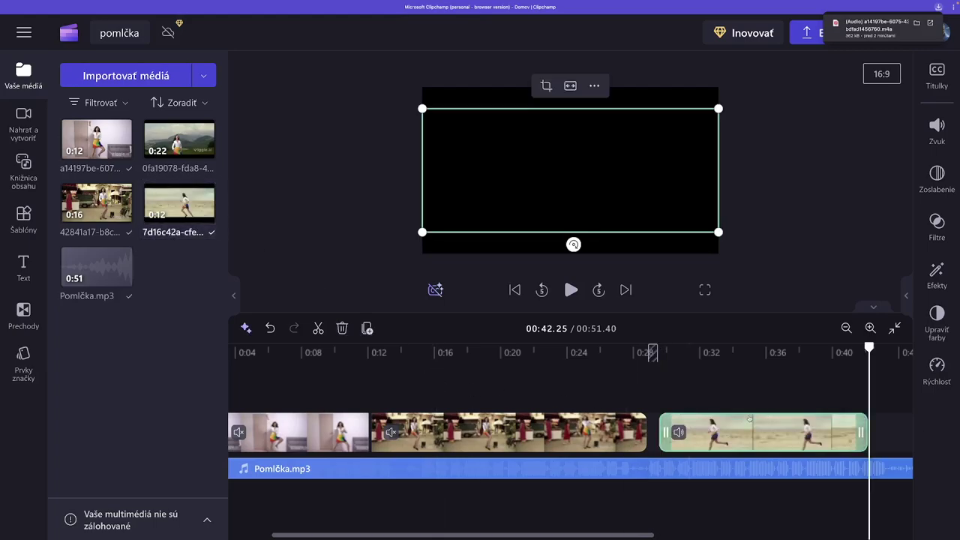
{"action": "left_click", "coordinate": [652, 394]}
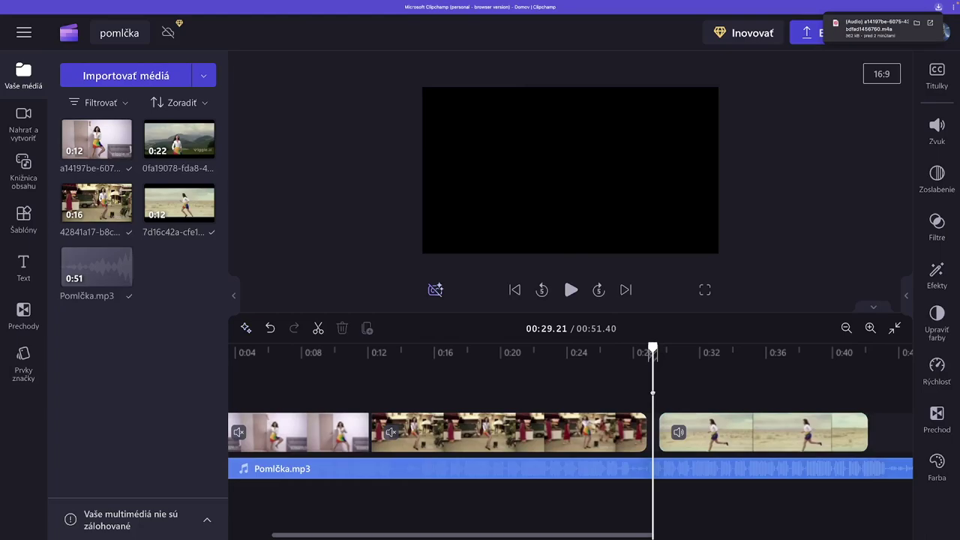
{"action": "left_click", "coordinate": [651, 352]}
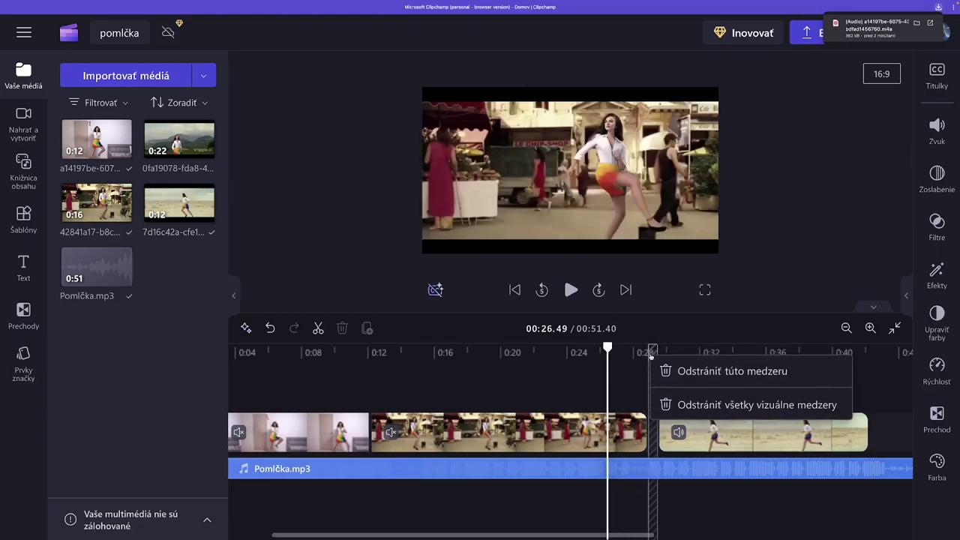
{"action": "left_click", "coordinate": [690, 372]}
Detach the audio from the desert running clip and delete it from both the timeline and the project's media
{"action": "left_click", "coordinate": [686, 431]}
{"action": "right_click", "coordinate": [686, 431]}
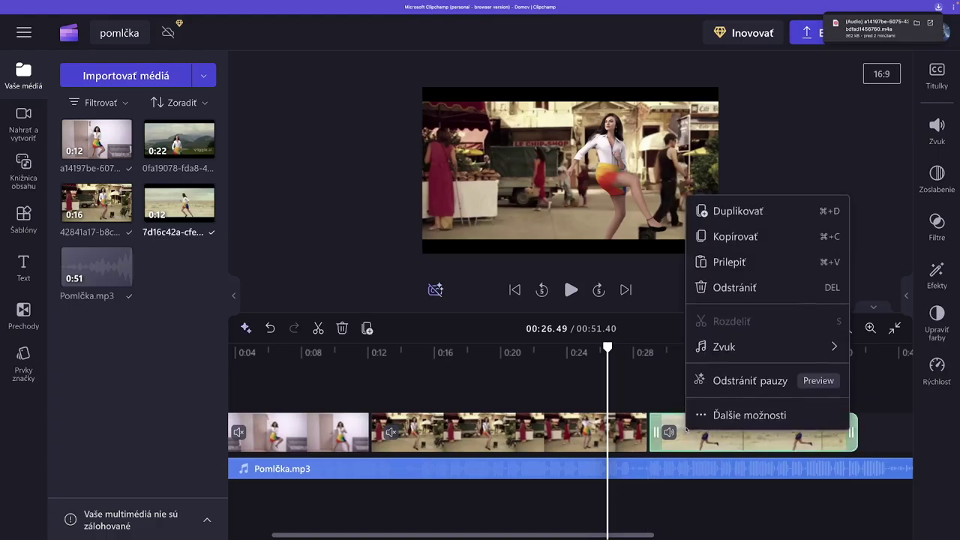
{"action": "mouse_move", "coordinate": [742, 344]}
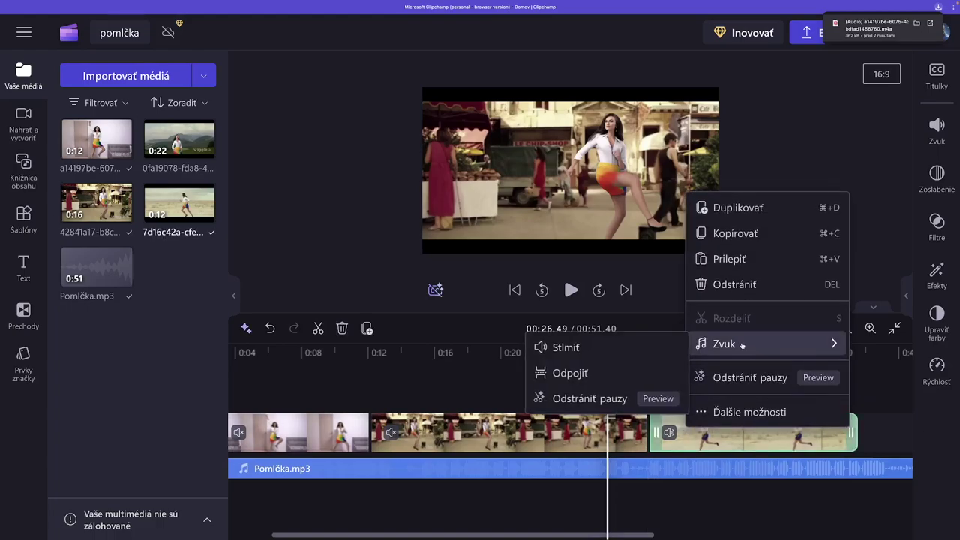
{"action": "left_click", "coordinate": [581, 373]}
{"action": "left_click", "coordinate": [720, 454]}
{"action": "key", "text": "Delete"}
{"action": "mouse_move", "coordinate": [124, 148]}
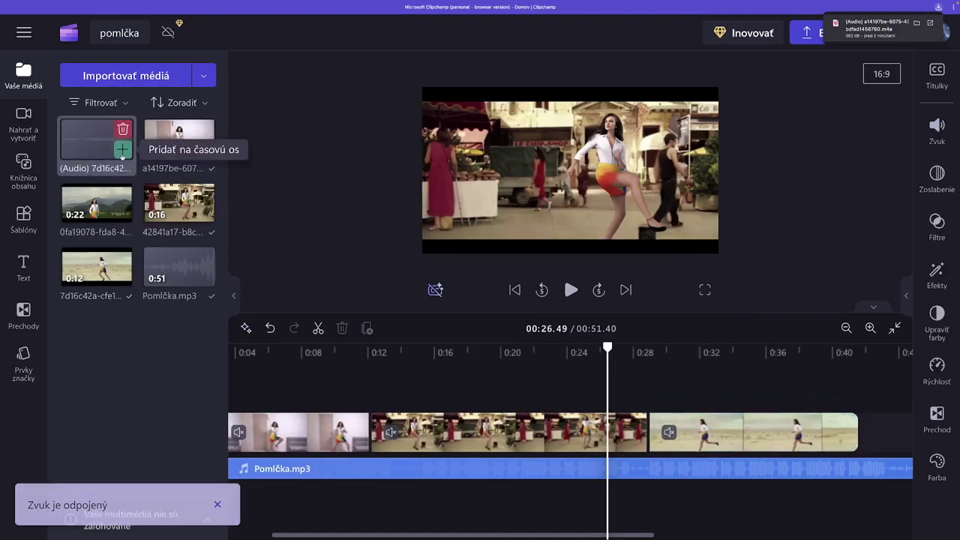
{"action": "left_click", "coordinate": [123, 129]}
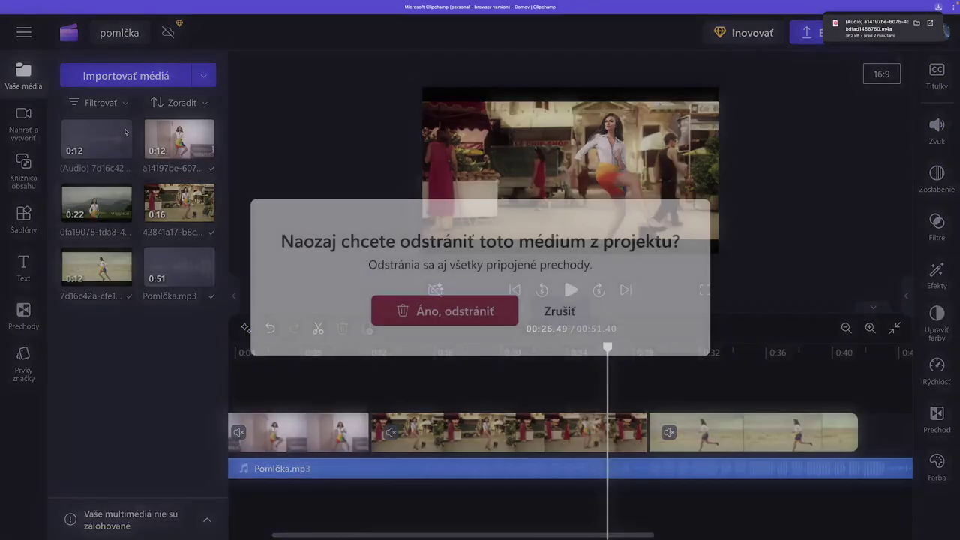
{"action": "left_click", "coordinate": [456, 310]}
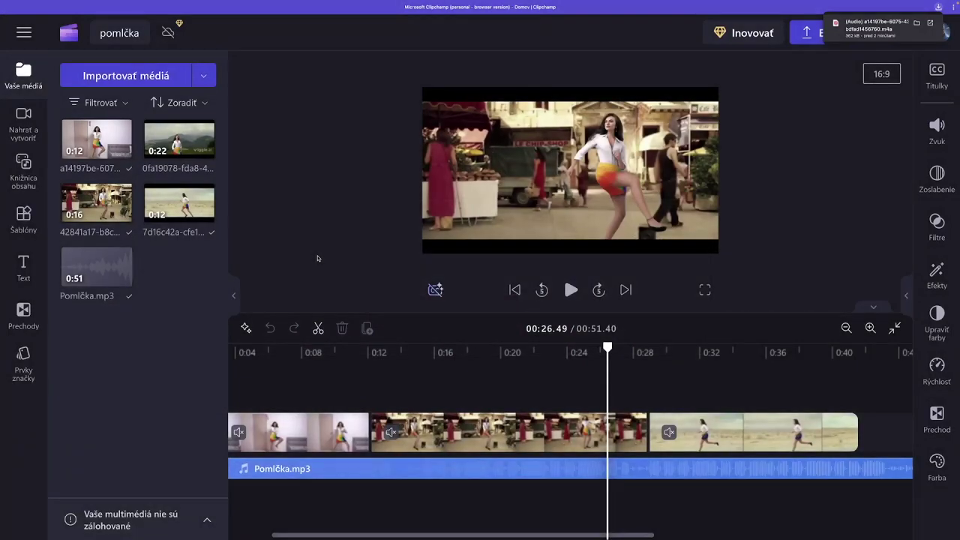
Play into the desert running clip, crop the viggle.ai watermark off its lower edge, and set it to fill the frame
{"action": "left_click", "coordinate": [571, 290]}
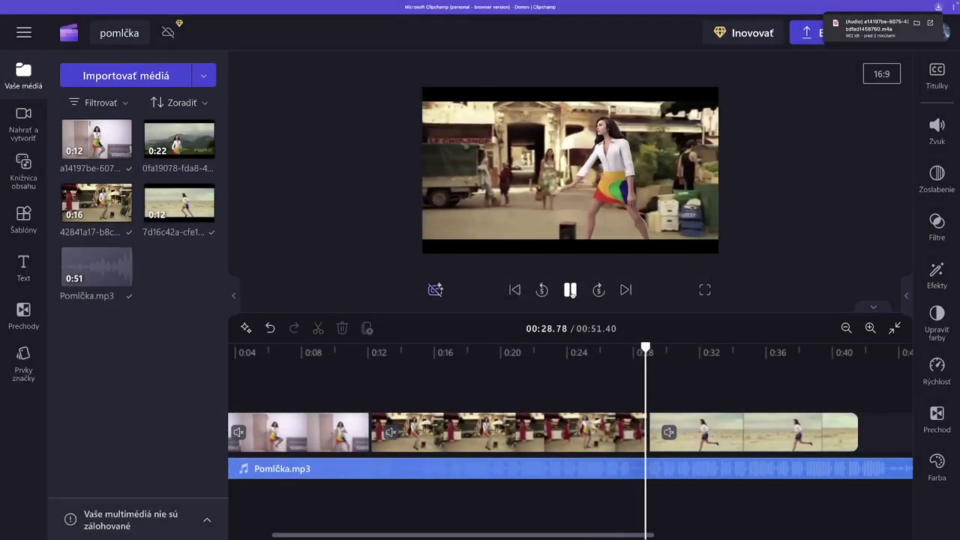
{"action": "left_click", "coordinate": [572, 292]}
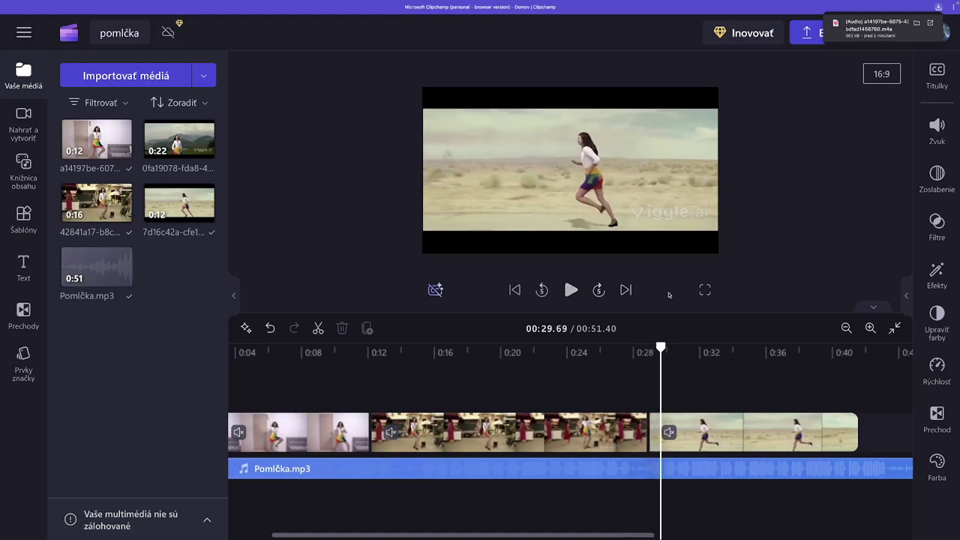
{"action": "left_click", "coordinate": [701, 424]}
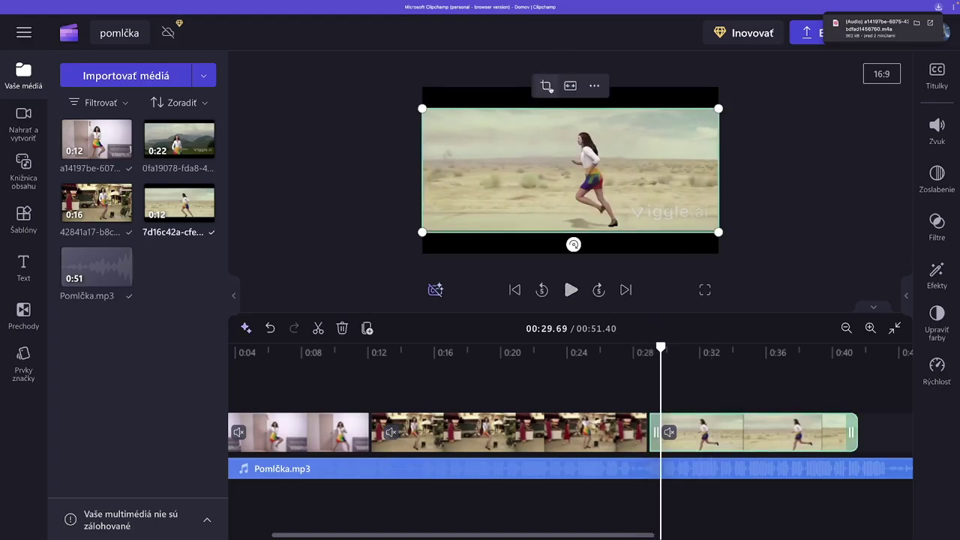
{"action": "left_click", "coordinate": [548, 87]}
{"action": "left_click_drag", "start_coordinate": [717, 232], "coordinate": [716, 204]}
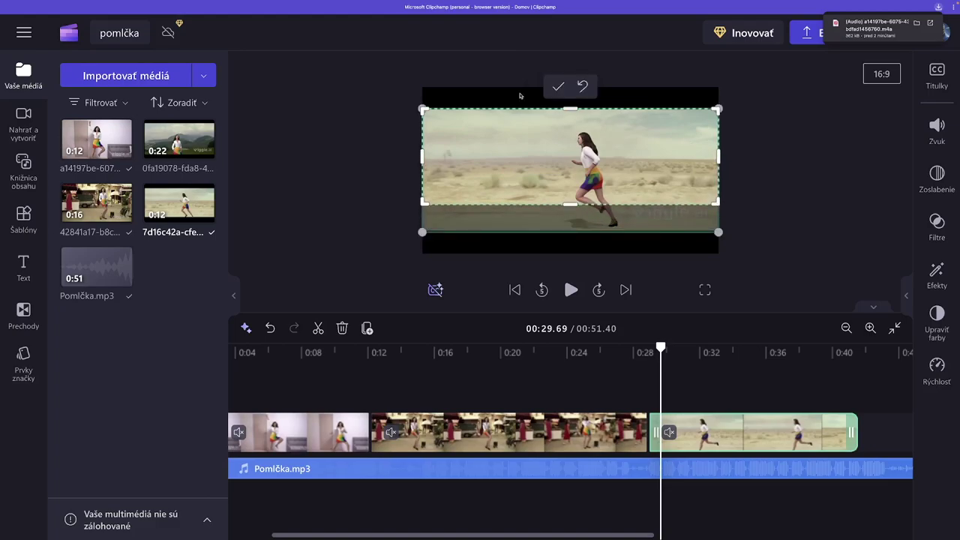
{"action": "left_click", "coordinate": [558, 86]}
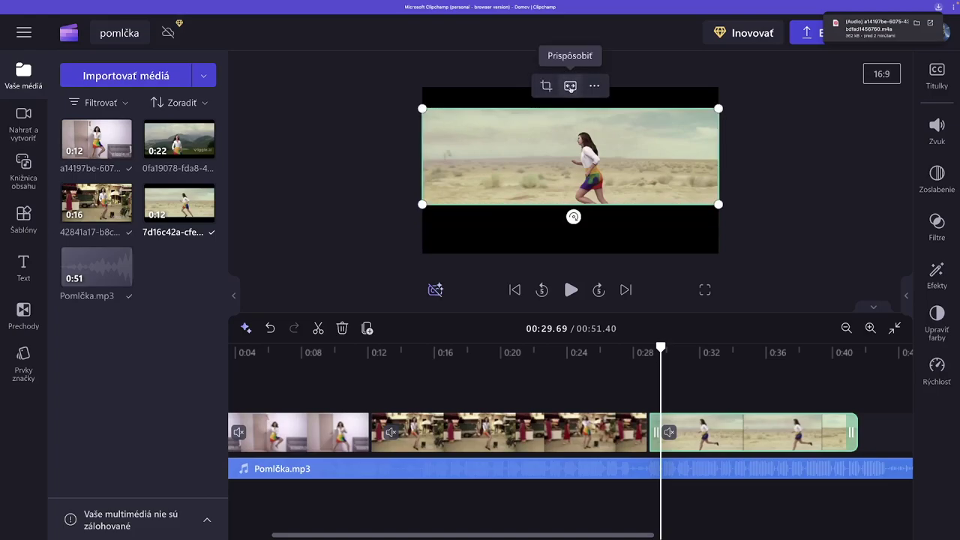
{"action": "left_click", "coordinate": [571, 88]}
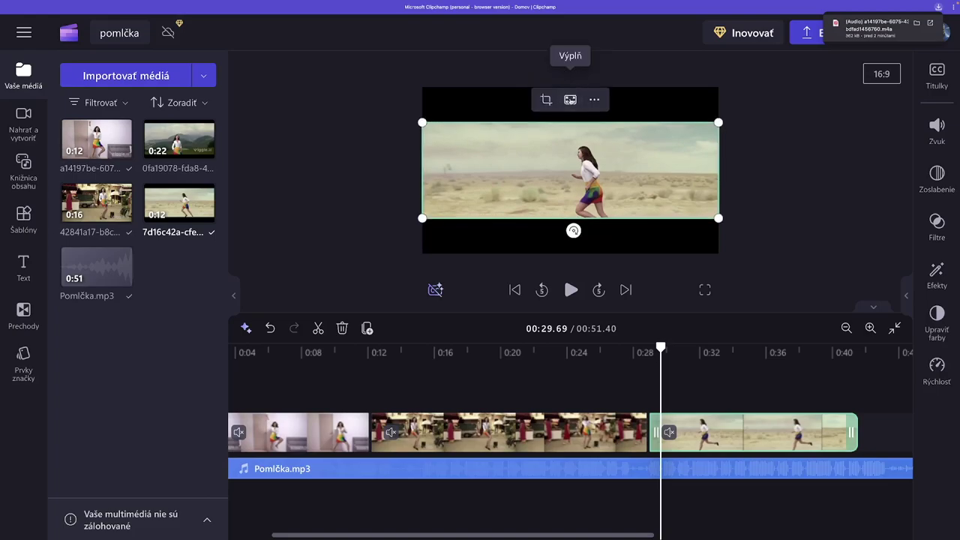
{"action": "left_click", "coordinate": [570, 100]}
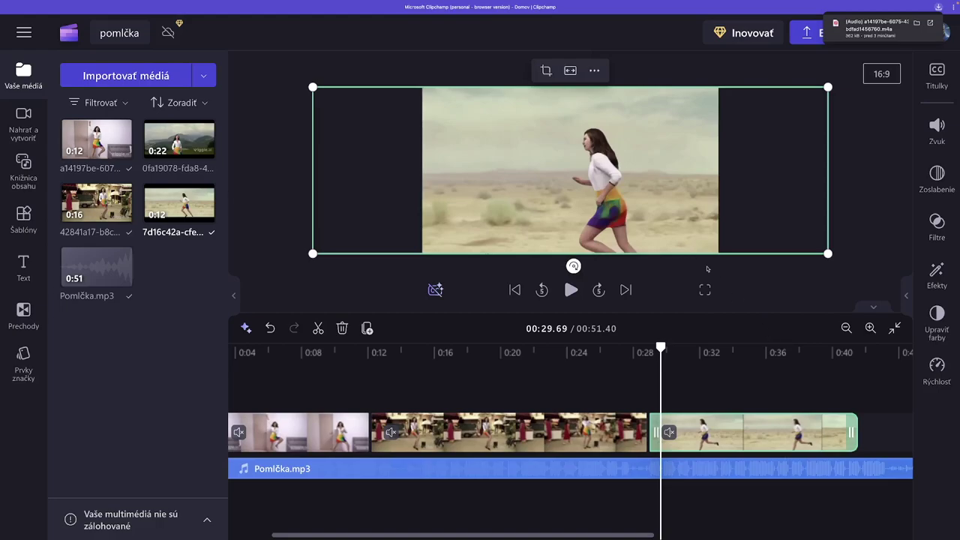
Play from the end of the street clip through the cropped desert running clip in the full-screen preview
{"action": "left_click", "coordinate": [627, 365]}
{"action": "left_click", "coordinate": [704, 291]}
{"action": "key", "text": "space"}
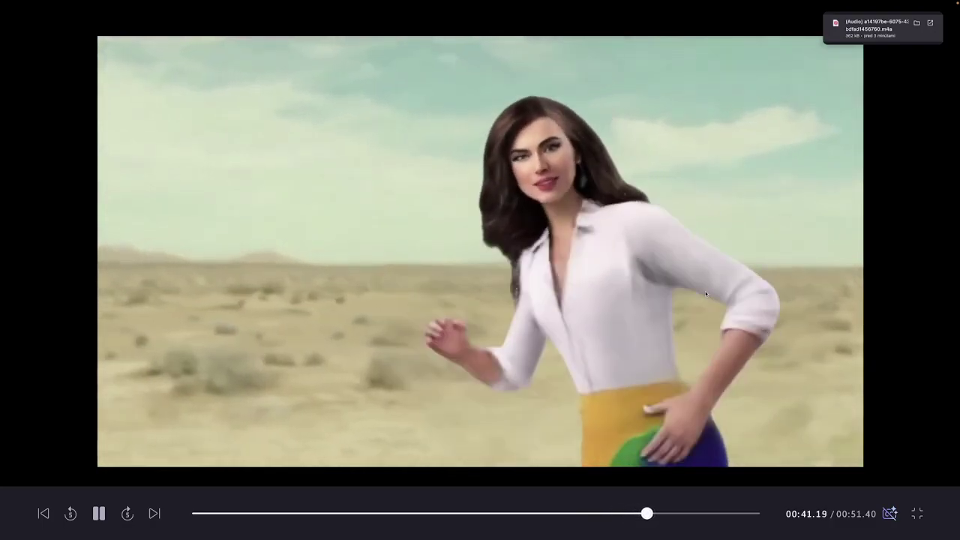
{"action": "key", "text": "Escape"}
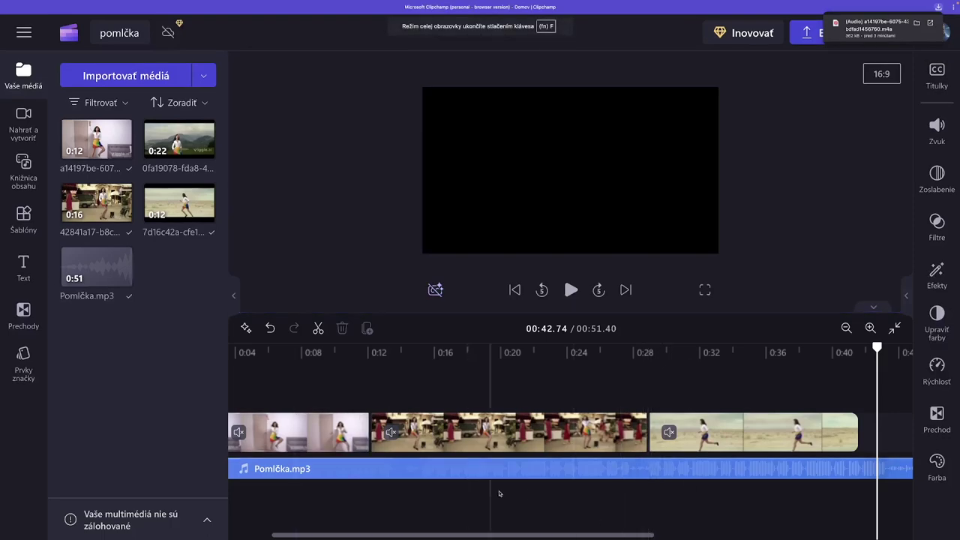
Add the 0fa19078 mountain clip to the end of the timeline and remove the gap between it and the desert running clip
{"action": "scroll", "coordinate": [566, 526], "scroll_direction": "right", "scroll_amount": 5}
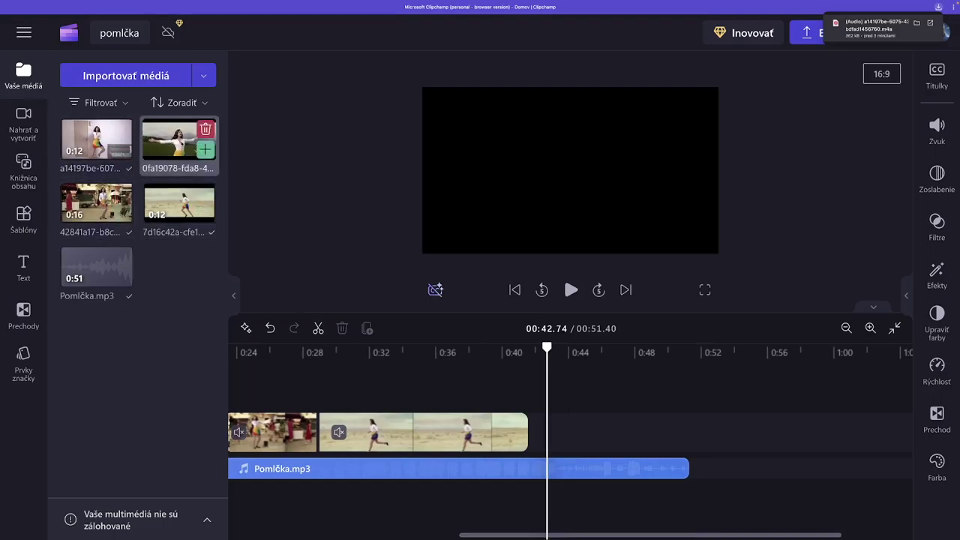
{"action": "left_click", "coordinate": [204, 151]}
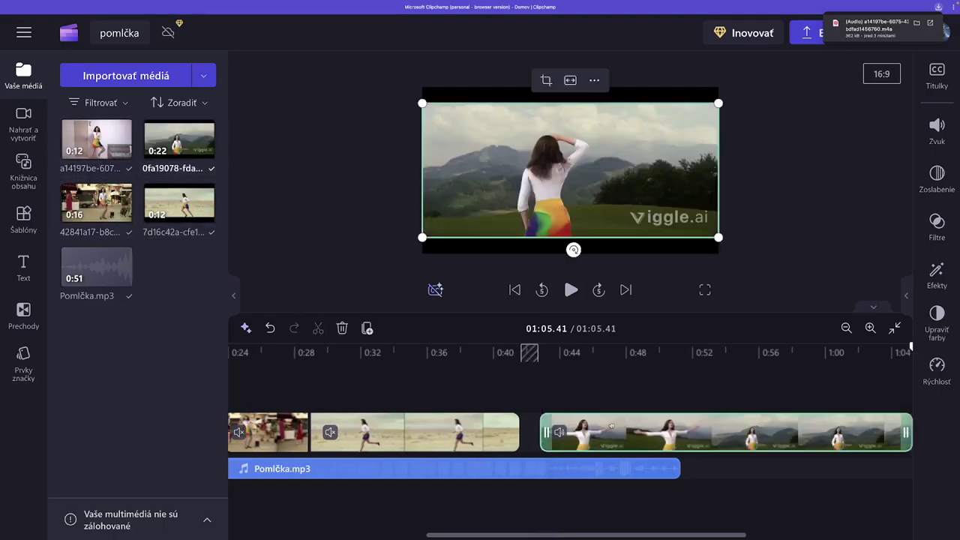
{"action": "left_click", "coordinate": [531, 420]}
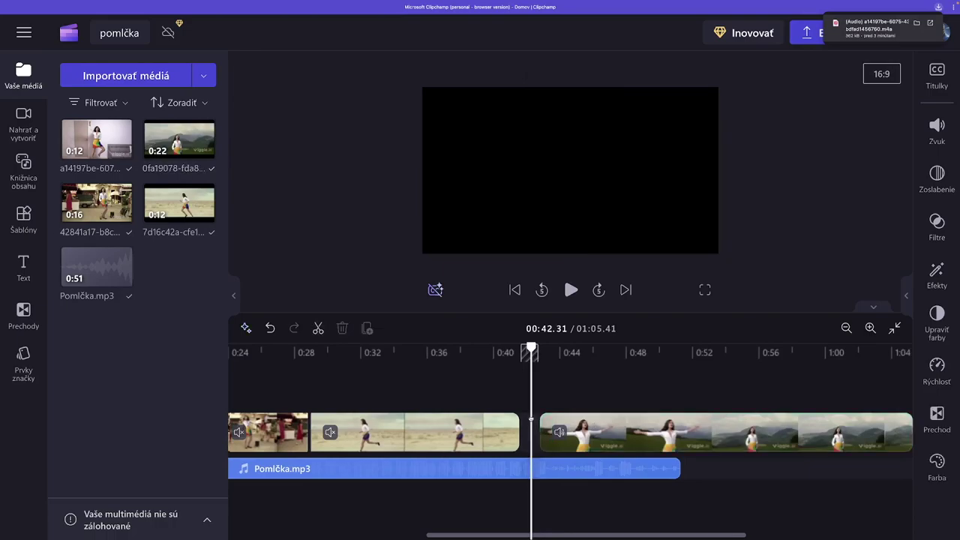
{"action": "right_click", "coordinate": [527, 366]}
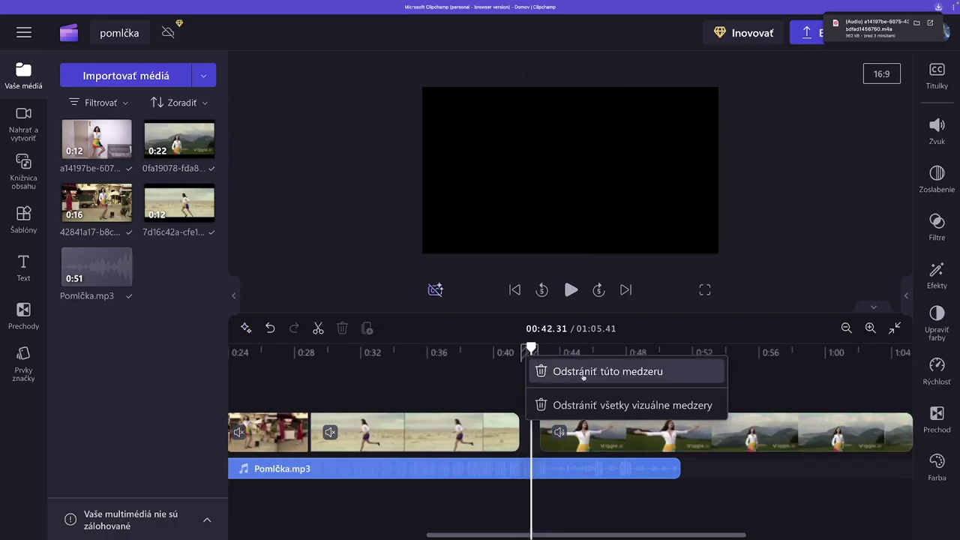
{"action": "left_click", "coordinate": [577, 371]}
Detach the audio from the mountain clip and delete it from both the timeline and the project's media
{"action": "left_click", "coordinate": [578, 434]}
{"action": "right_click", "coordinate": [579, 433]}
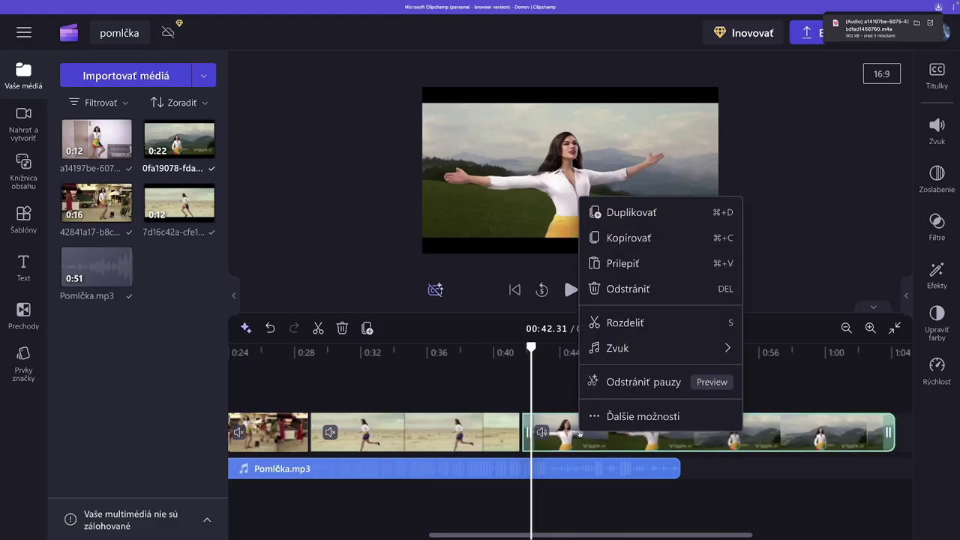
{"action": "mouse_move", "coordinate": [643, 355]}
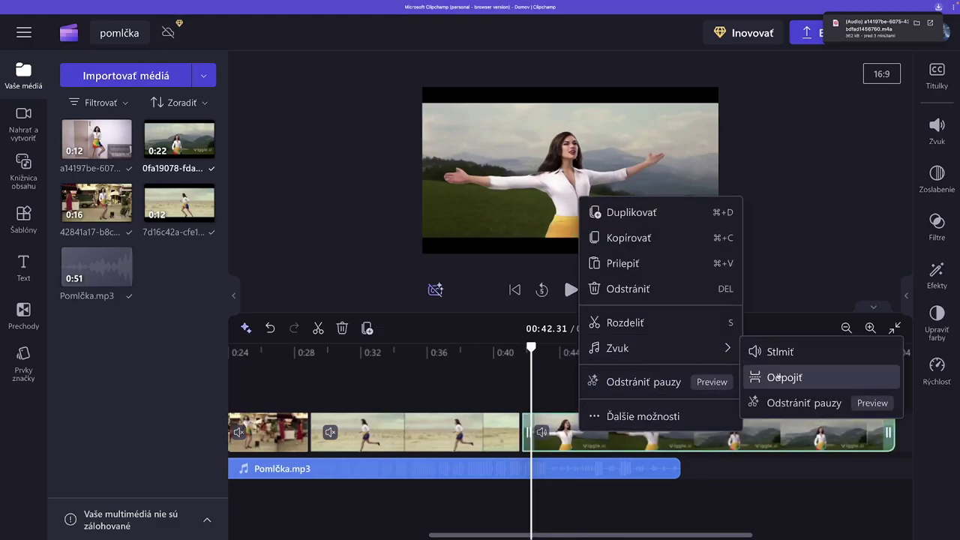
{"action": "left_click", "coordinate": [783, 379]}
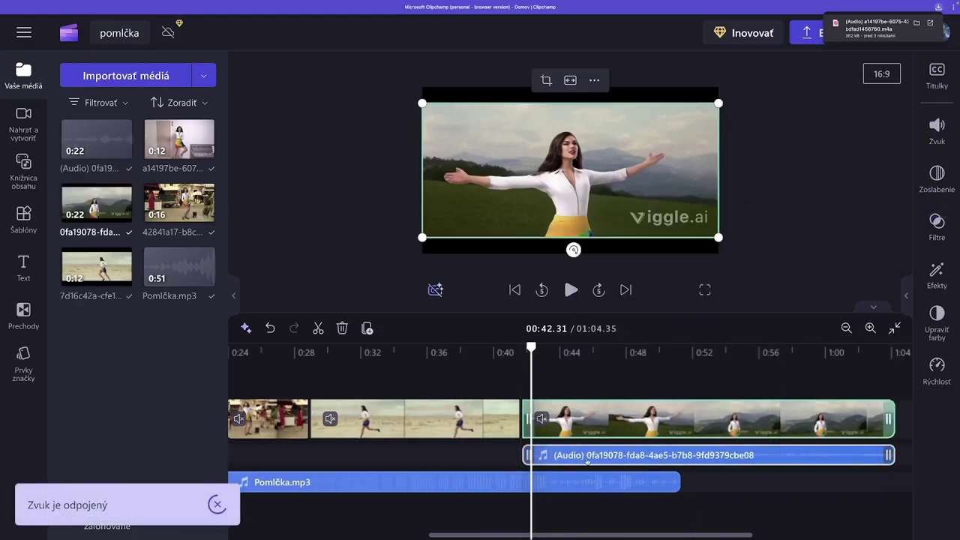
{"action": "key", "text": "Delete"}
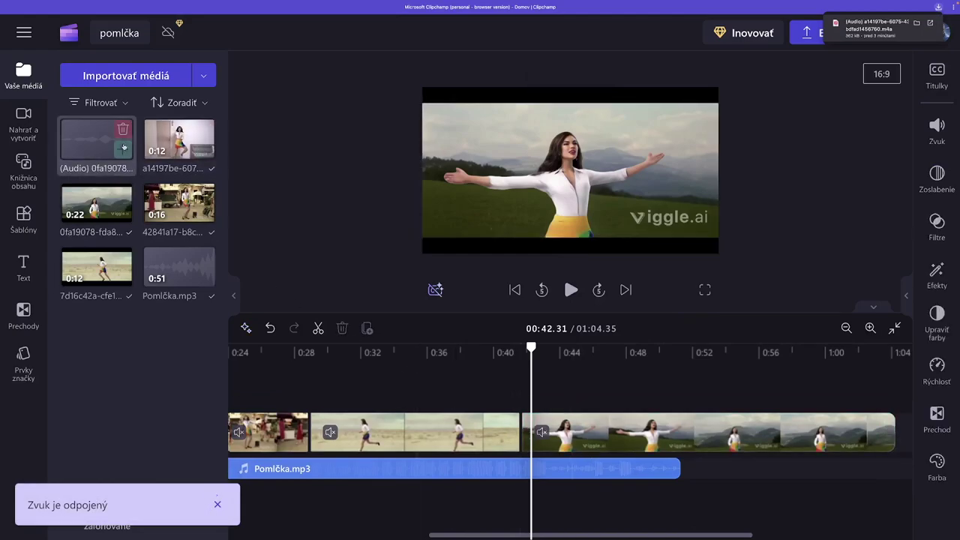
{"action": "mouse_move", "coordinate": [65, 135]}
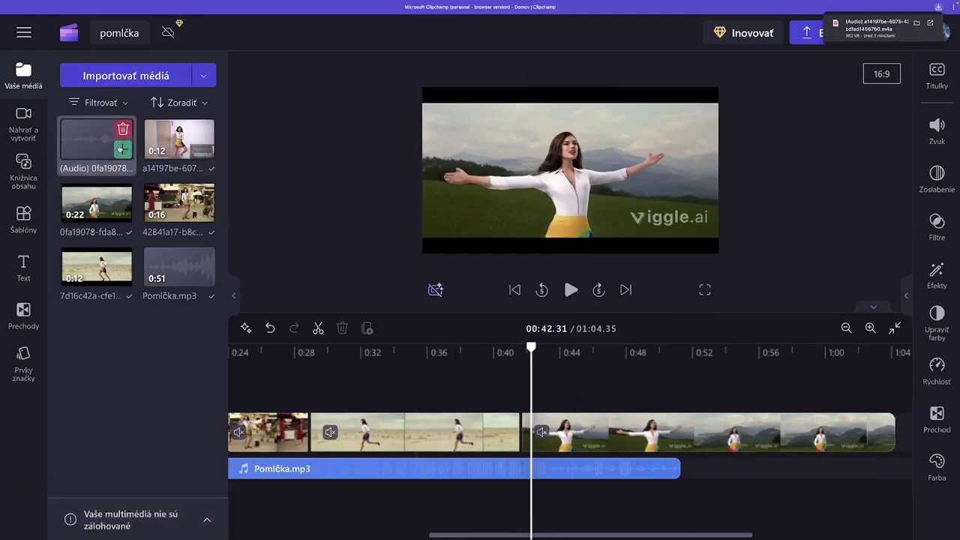
{"action": "left_click", "coordinate": [123, 129]}
{"action": "left_click", "coordinate": [446, 311]}
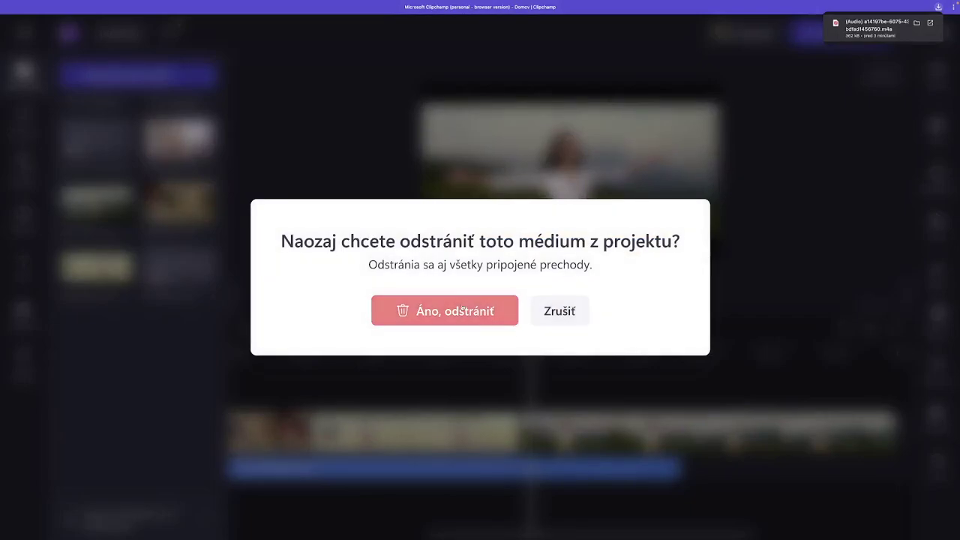
Crop the viggle.ai watermark off the mountain clip's lower edge and set the clip to fill the frame
{"action": "left_click", "coordinate": [589, 433]}
{"action": "left_click", "coordinate": [615, 166]}
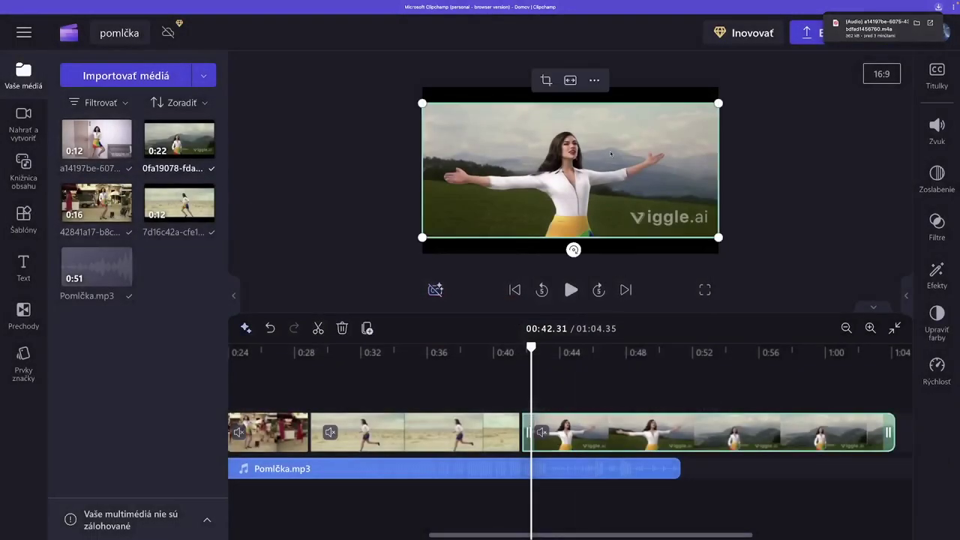
{"action": "left_click", "coordinate": [545, 80]}
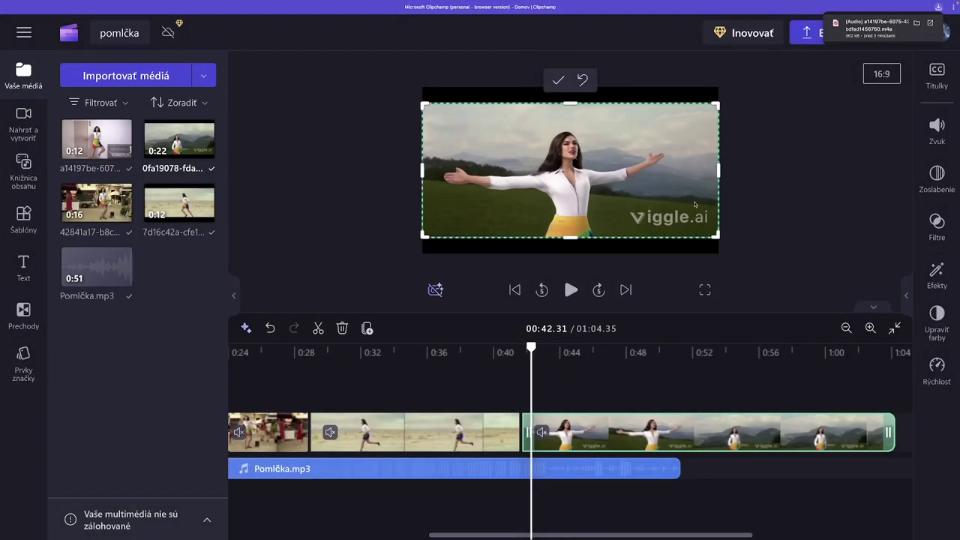
{"action": "left_click_drag", "start_coordinate": [716, 234], "coordinate": [690, 194]}
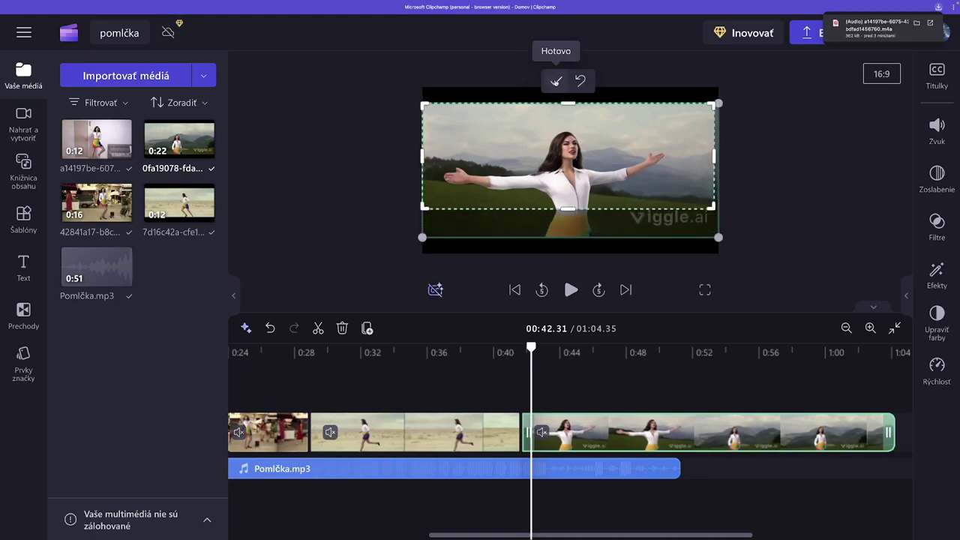
{"action": "left_click", "coordinate": [555, 81]}
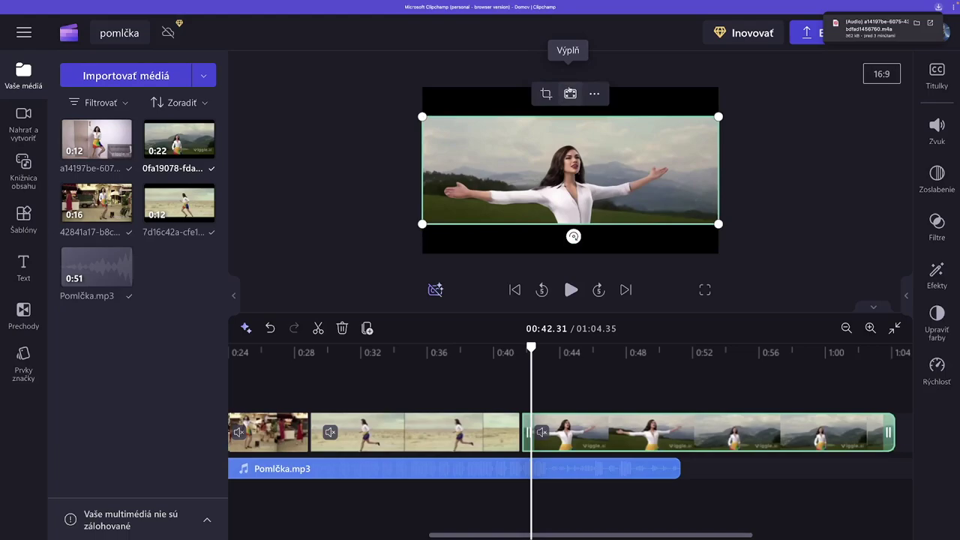
{"action": "left_click", "coordinate": [570, 95]}
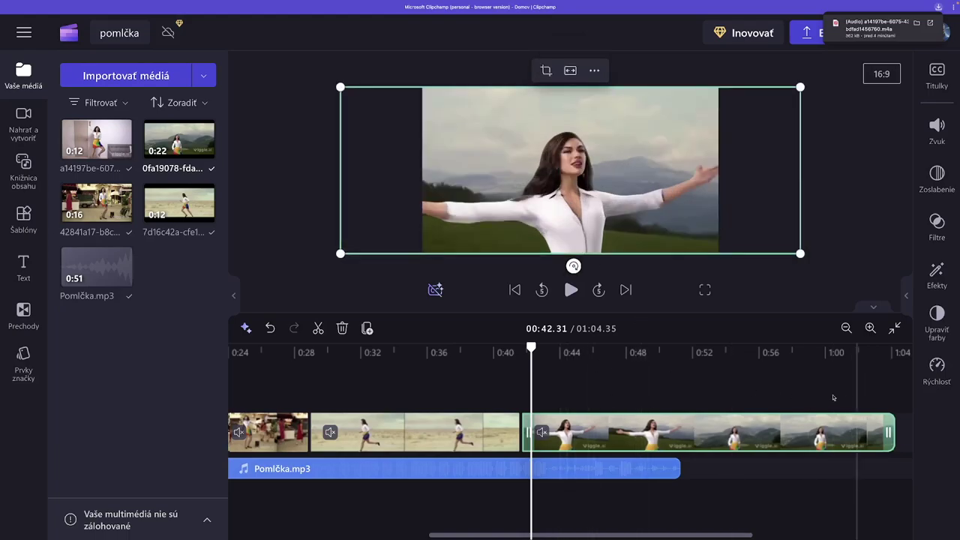
Trim the end of the mountain clip to match the end of Pomlčka.mp3 and play the ending in the full-screen preview
{"action": "left_click_drag", "start_coordinate": [666, 536], "coordinate": [704, 536]}
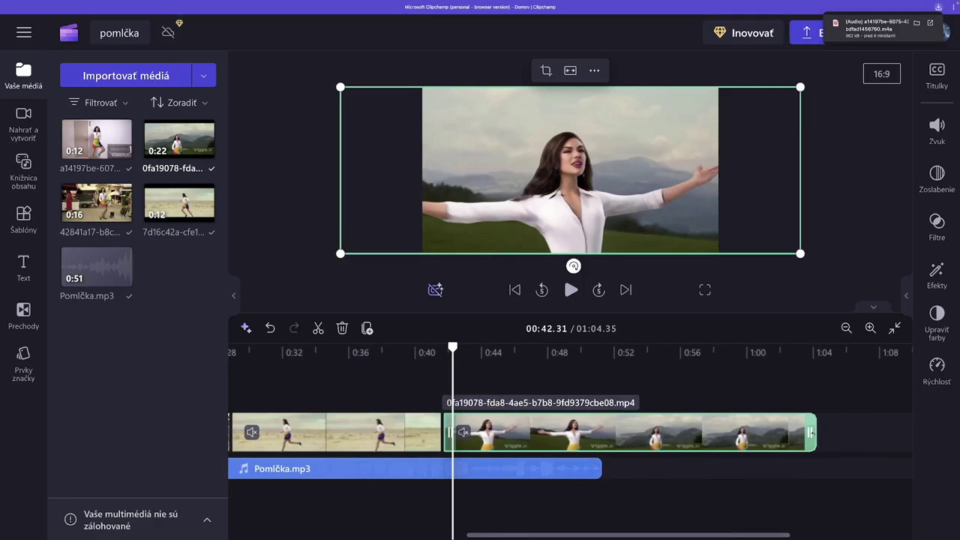
{"action": "left_click_drag", "start_coordinate": [810, 433], "coordinate": [612, 437]}
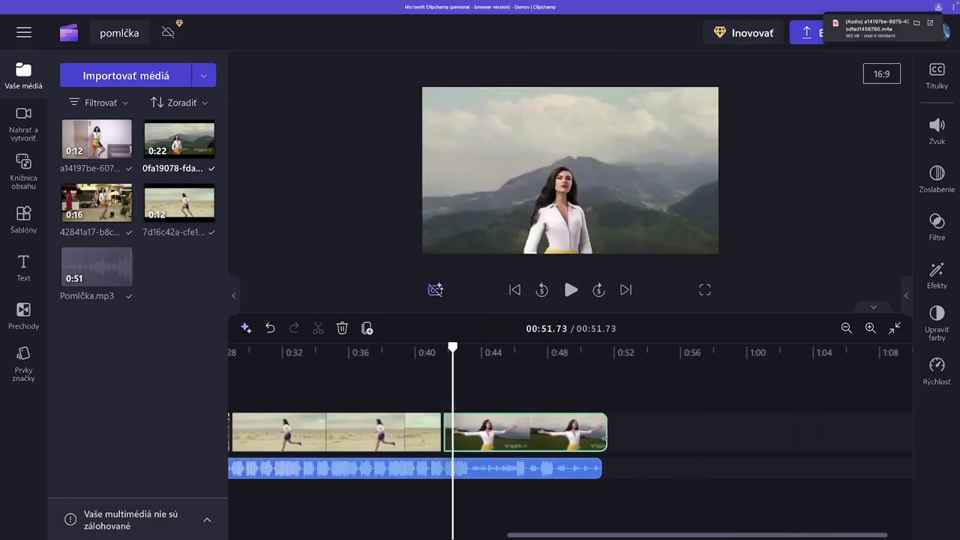
{"action": "left_click", "coordinate": [426, 403]}
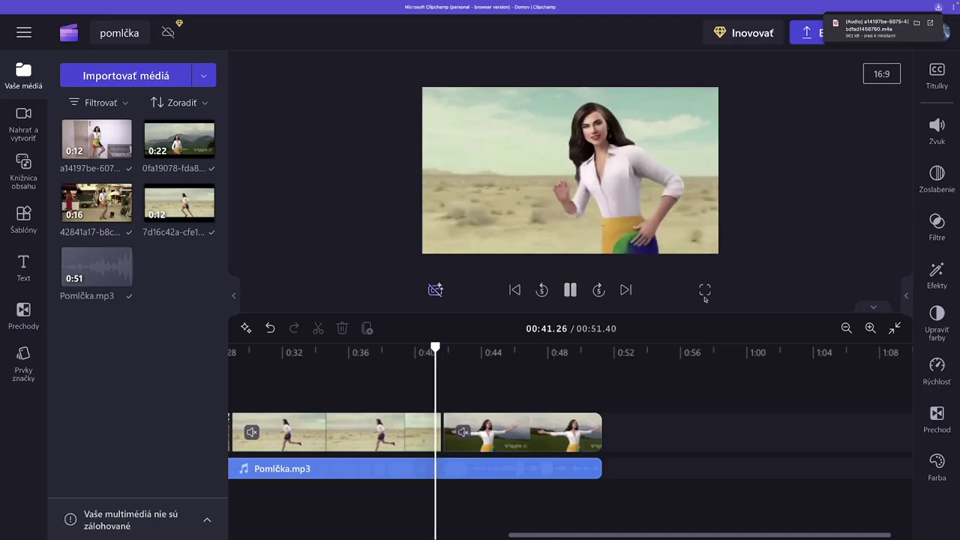
{"action": "left_click", "coordinate": [705, 289]}
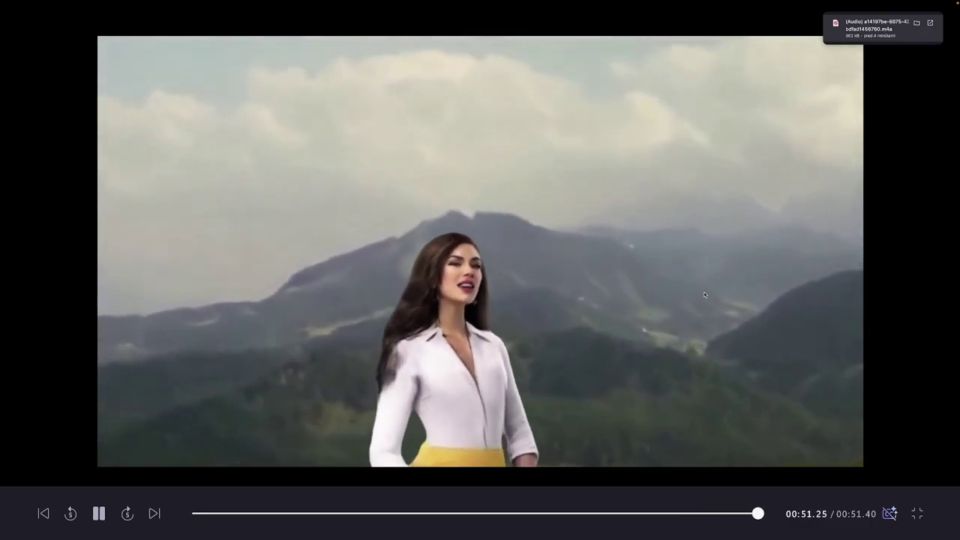
{"action": "key", "text": "Escape"}
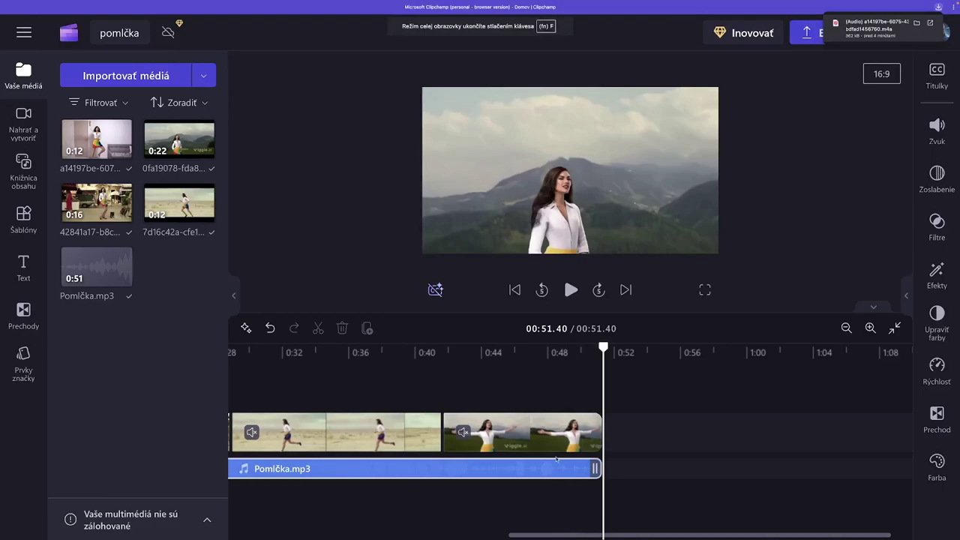
Split the Pomlčka.mp3 audio at 00:43.11, shortly after the mountain clip starts
{"action": "left_click", "coordinate": [233, 296]}
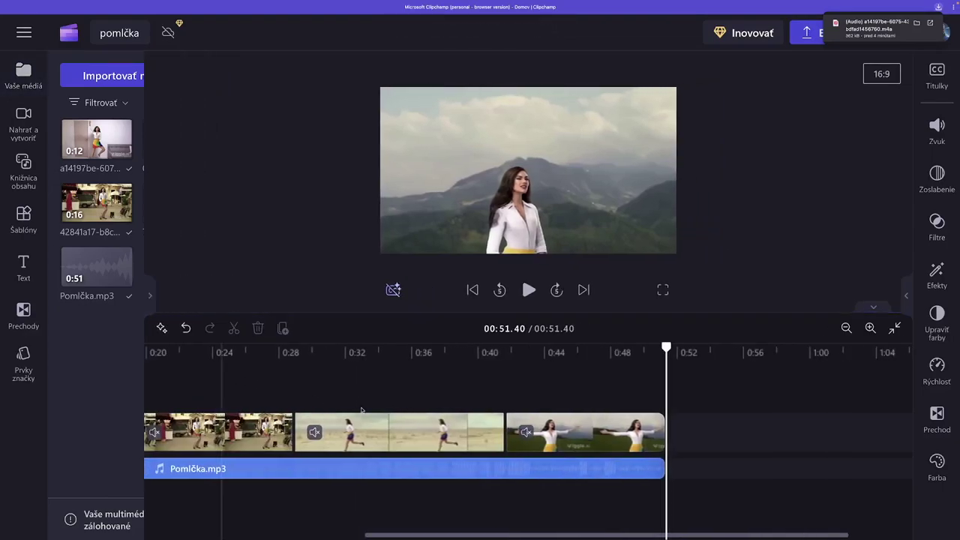
{"action": "left_click", "coordinate": [519, 468]}
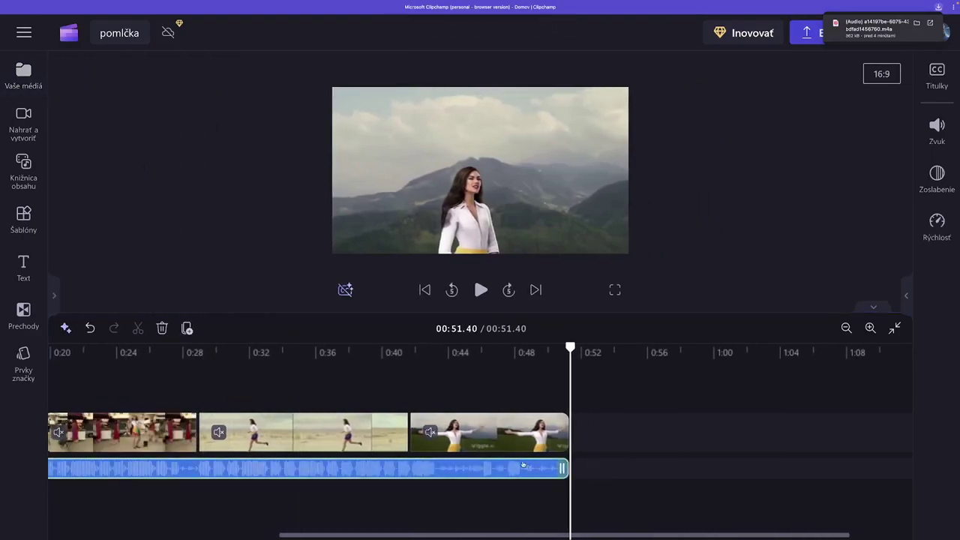
{"action": "left_click_drag", "start_coordinate": [570, 349], "coordinate": [433, 354]}
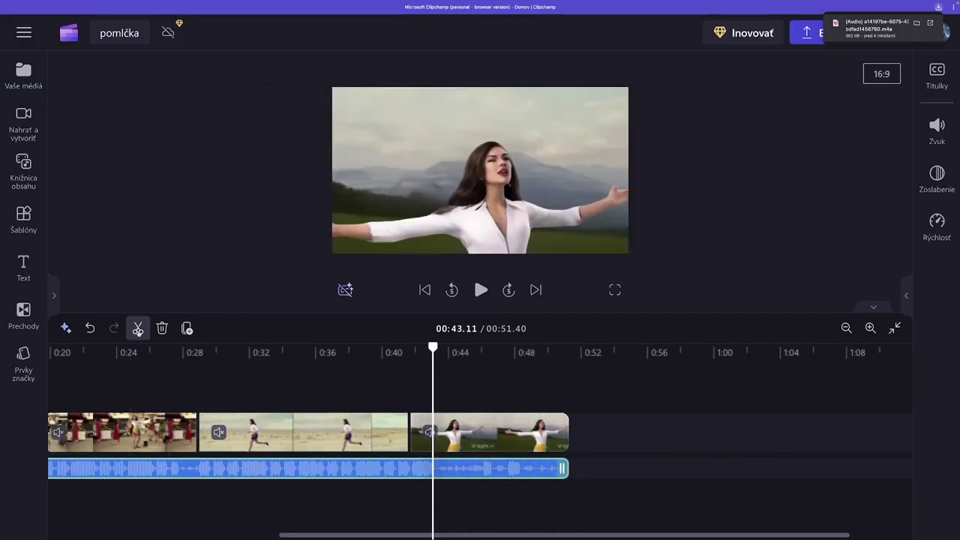
{"action": "left_click", "coordinate": [138, 330]}
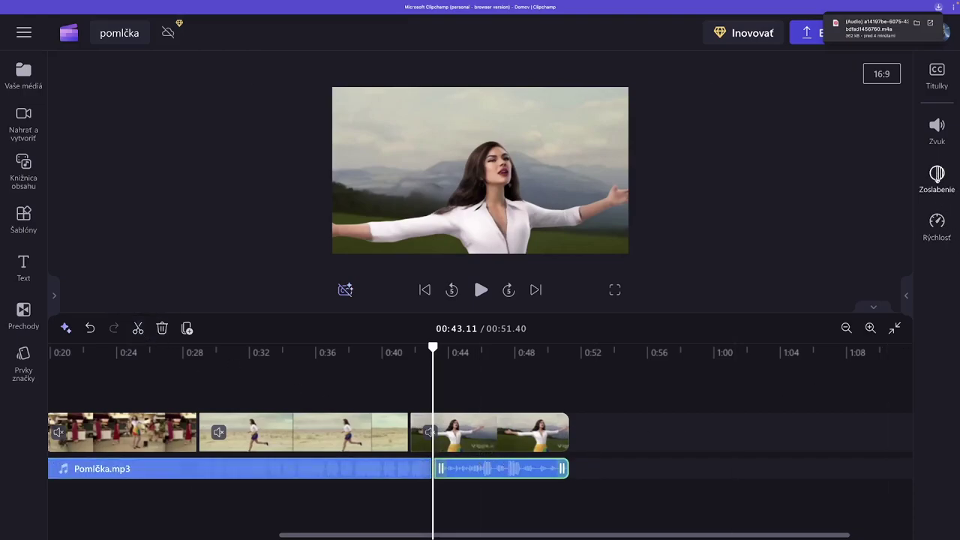
Set a 2.0 s fade-out on the last part of Pomlčka.mp3 and play the ending from 00:40.10
{"action": "left_click", "coordinate": [936, 175]}
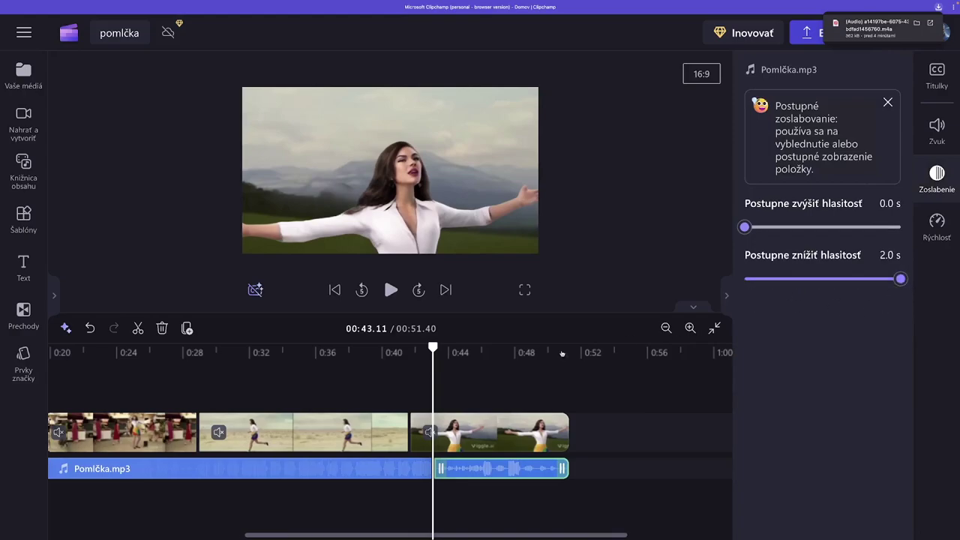
{"action": "left_click", "coordinate": [383, 392]}
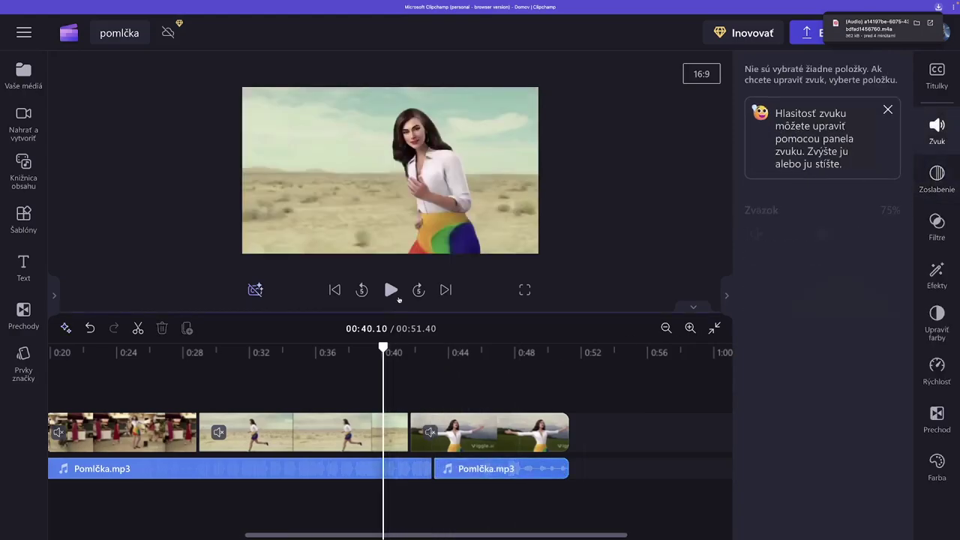
{"action": "left_click", "coordinate": [391, 290]}
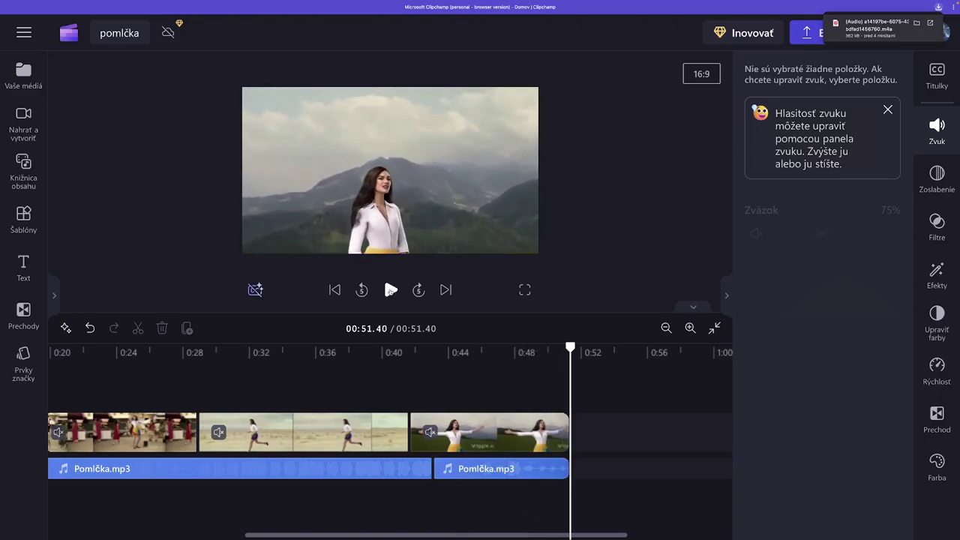
Add a karaoke title (Názov karaoke) from the special captions at the very start of the video
{"action": "left_click", "coordinate": [332, 291]}
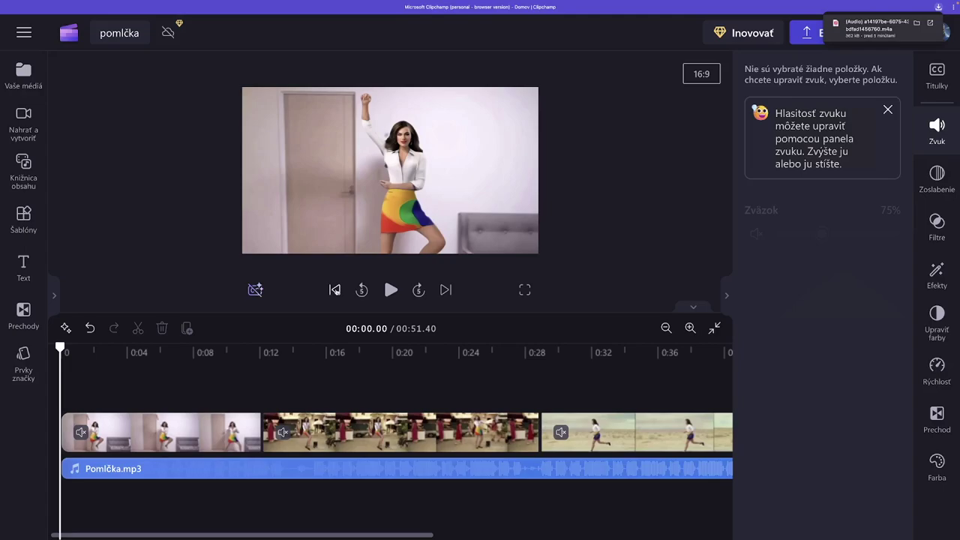
{"action": "left_click", "coordinate": [23, 270]}
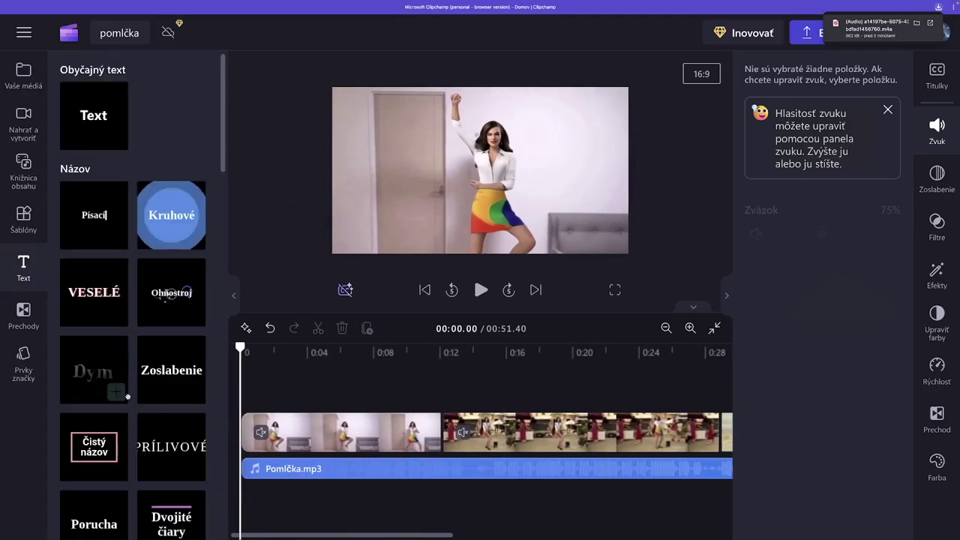
{"action": "scroll", "coordinate": [128, 396], "scroll_direction": "down", "scroll_amount": 7}
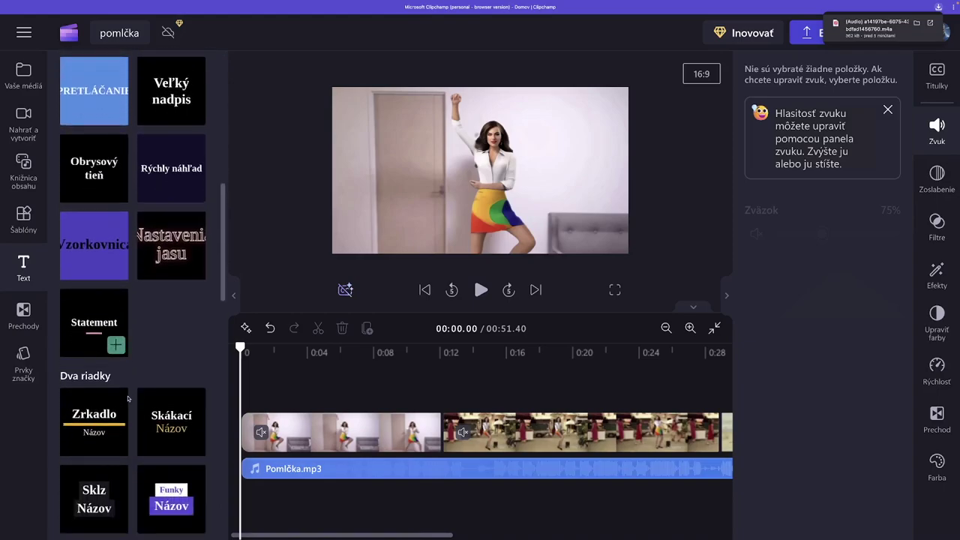
{"action": "scroll", "coordinate": [127, 399], "scroll_direction": "down", "scroll_amount": 5}
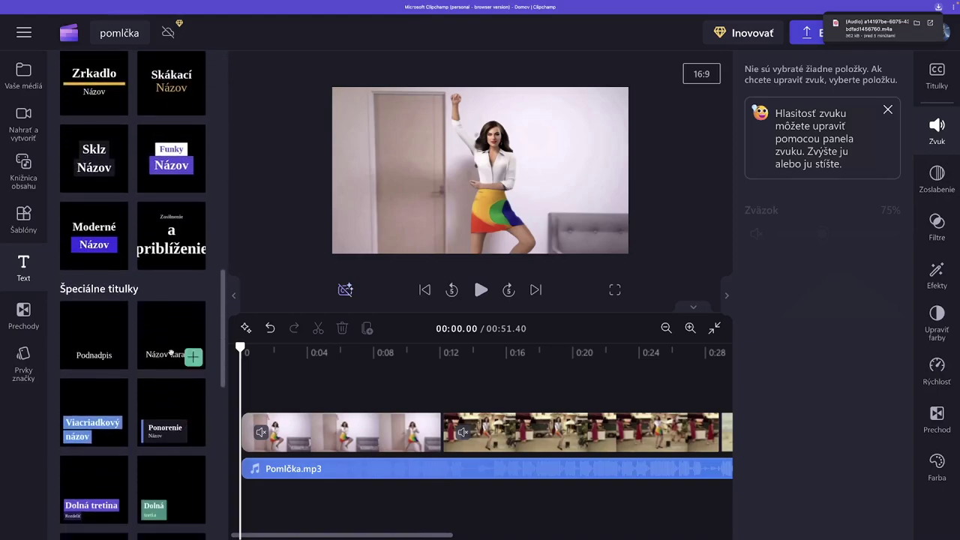
{"action": "left_click", "coordinate": [192, 358]}
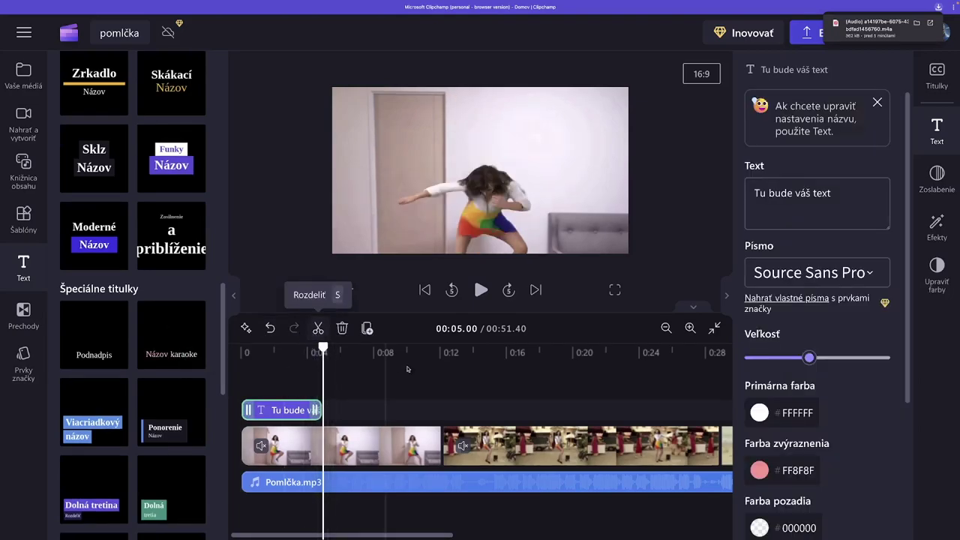
Play the video from the beginning to preview the karaoke title over the first clip
{"action": "left_click", "coordinate": [425, 289]}
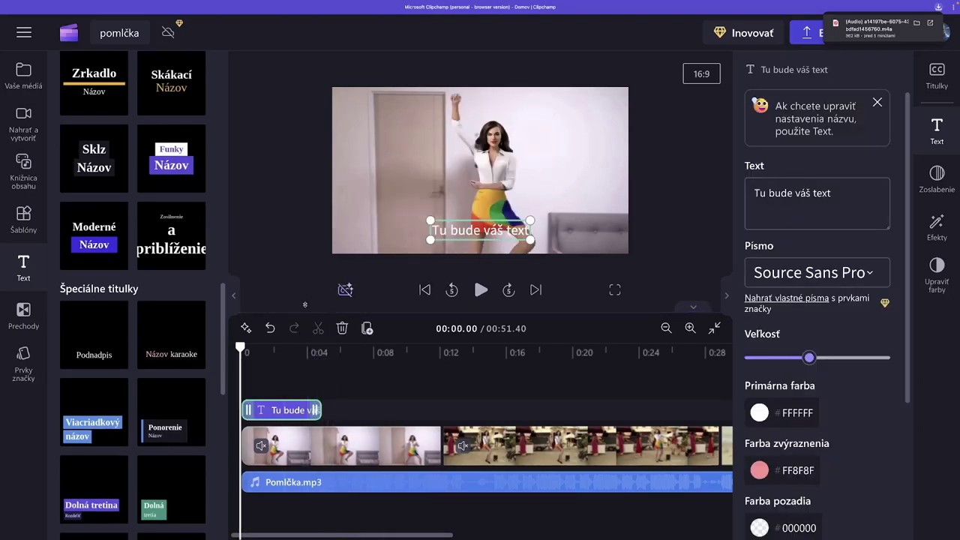
{"action": "left_click", "coordinate": [233, 296]}
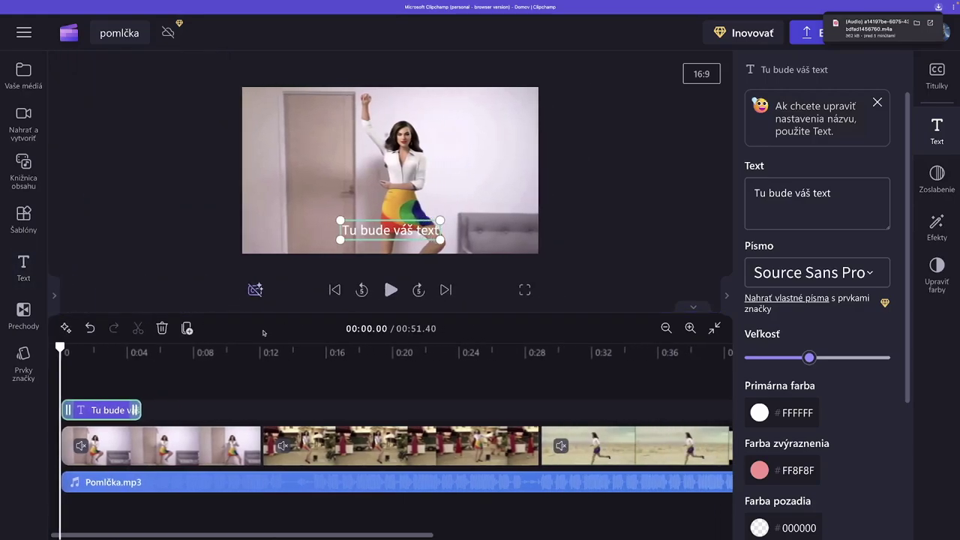
{"action": "left_click", "coordinate": [391, 290]}
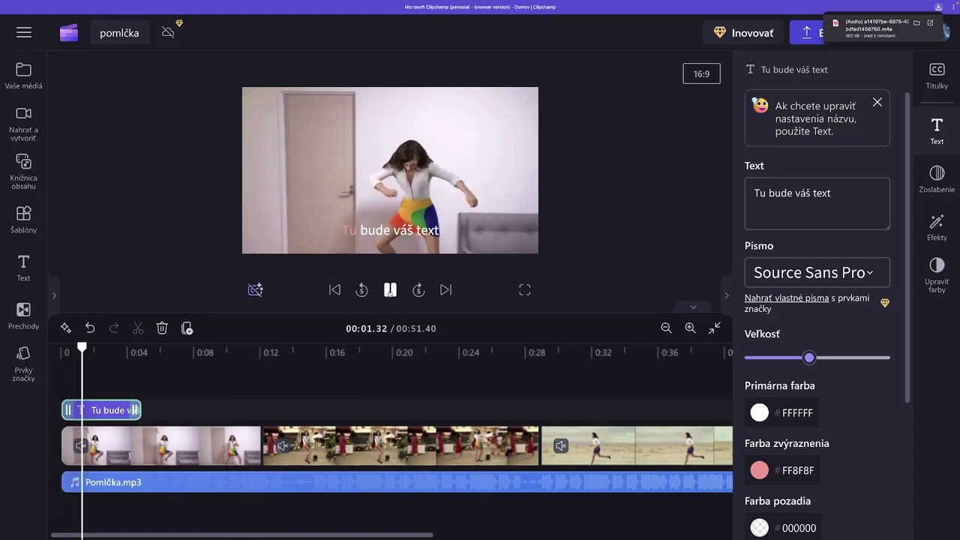
Pause playback and trim the karaoke title's start so that it begins at about 00:02
{"action": "left_click", "coordinate": [391, 289]}
{"action": "left_click", "coordinate": [116, 409]}
{"action": "left_click_drag", "start_coordinate": [65, 410], "coordinate": [100, 410]}
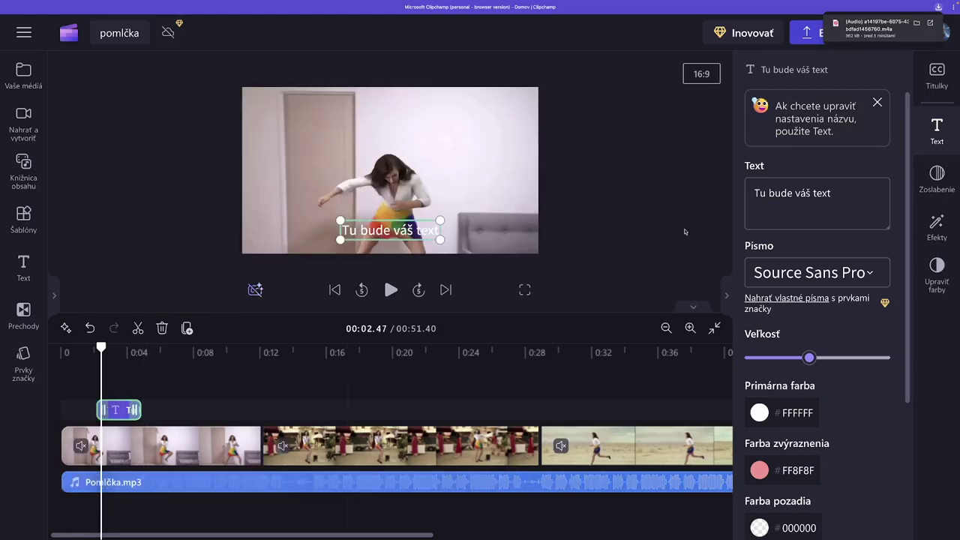
Change the karaoke title's text to "pomlčka" and move it to the lower-right corner of the video frame
{"action": "left_click_drag", "start_coordinate": [832, 194], "coordinate": [743, 195]}
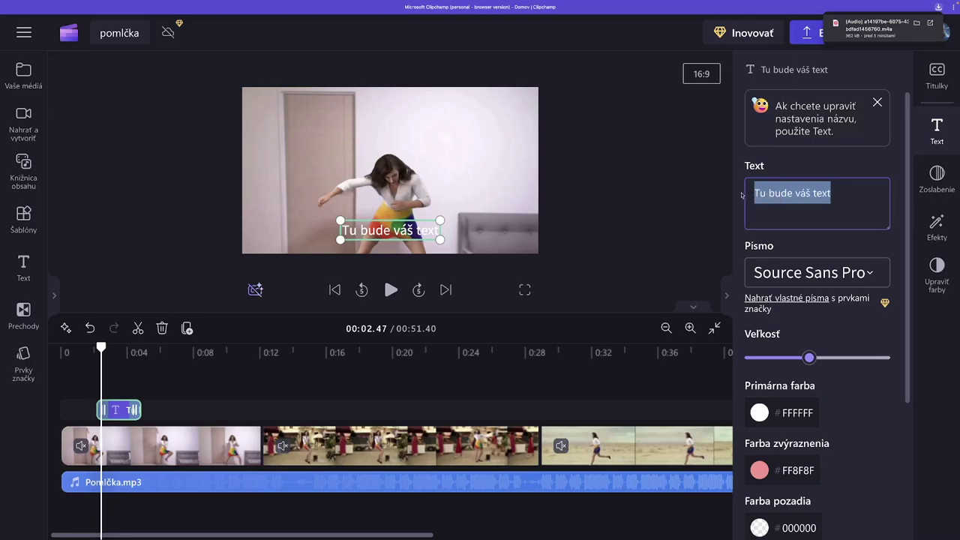
{"action": "type", "text": "pomlčka"}
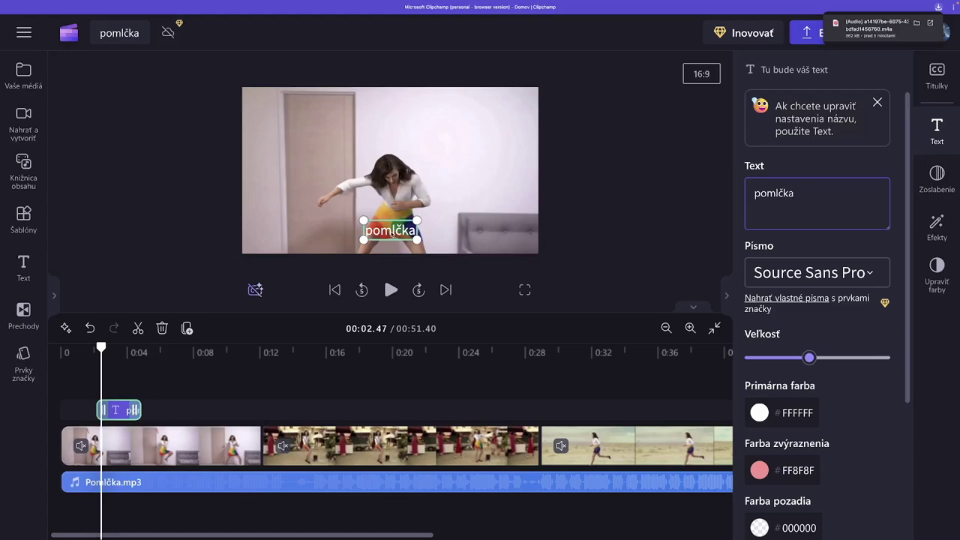
{"action": "left_click_drag", "start_coordinate": [391, 233], "coordinate": [500, 242]}
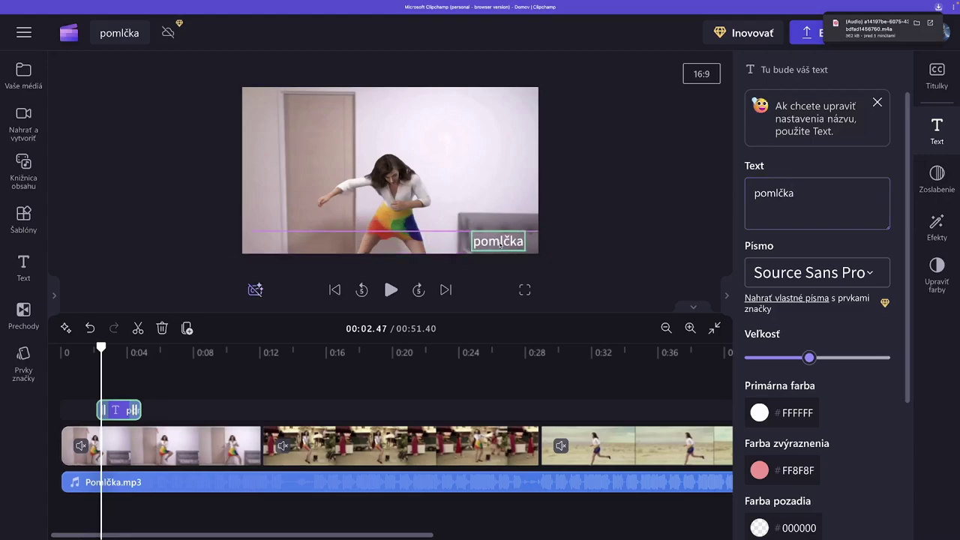
Shorten the end of the pomlčka title to about 00:03.5 and preview its timing against the song
{"action": "left_click_drag", "start_coordinate": [102, 347], "coordinate": [93, 349]}
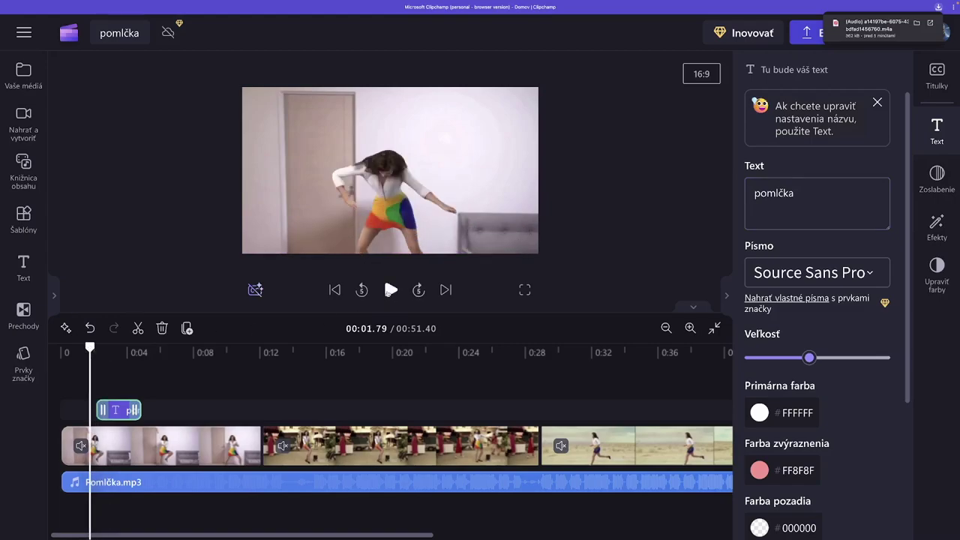
{"action": "left_click", "coordinate": [389, 290]}
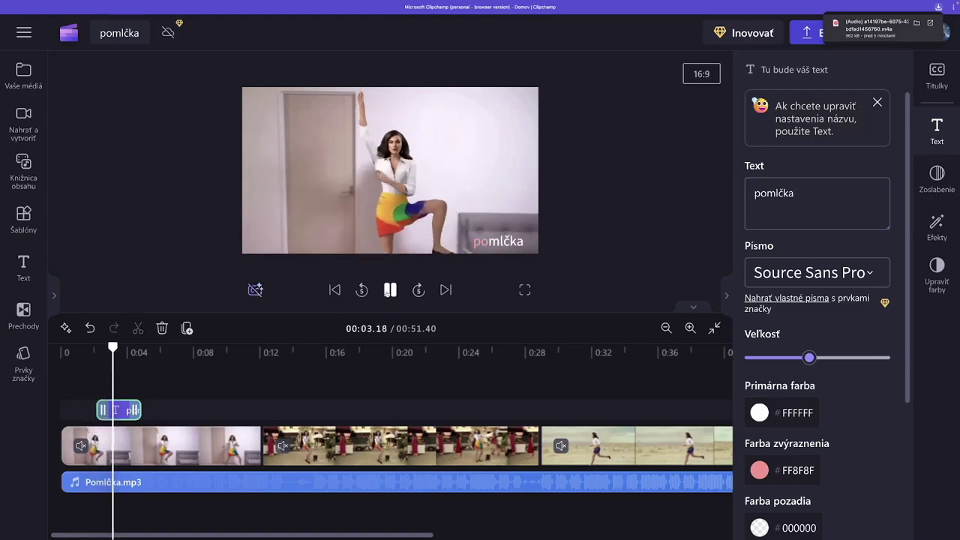
{"action": "left_click", "coordinate": [389, 290]}
{"action": "left_click_drag", "start_coordinate": [137, 409], "coordinate": [116, 409]}
{"action": "left_click", "coordinate": [88, 379]}
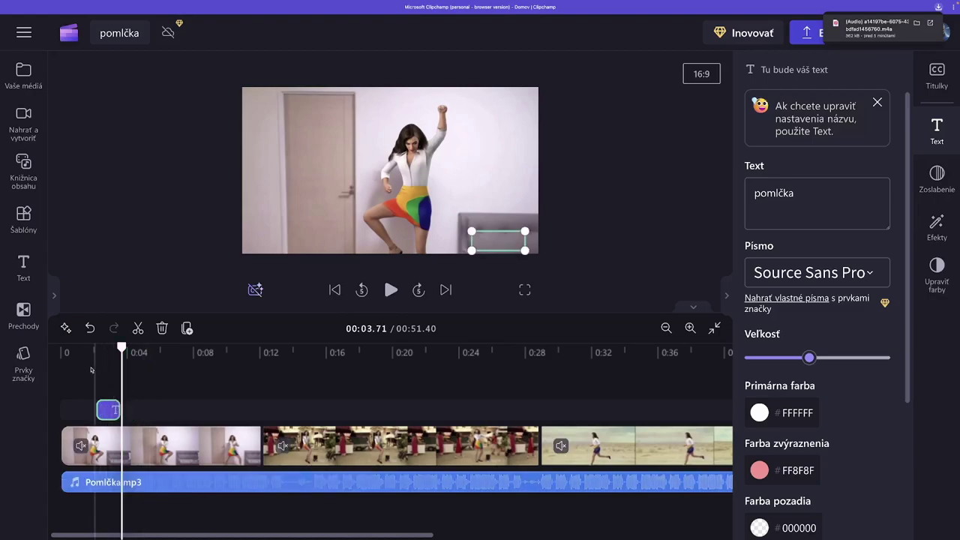
{"action": "left_click", "coordinate": [391, 290]}
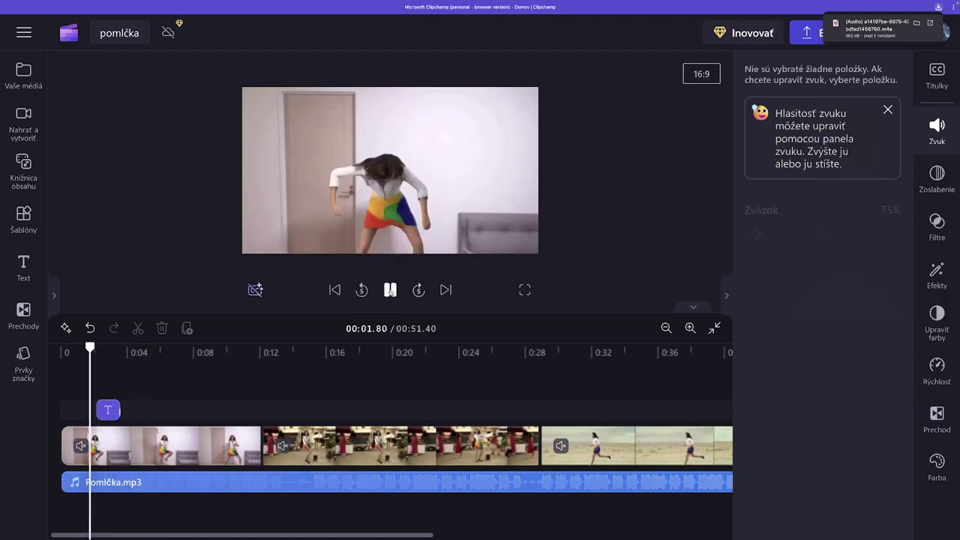
{"action": "left_click", "coordinate": [391, 290]}
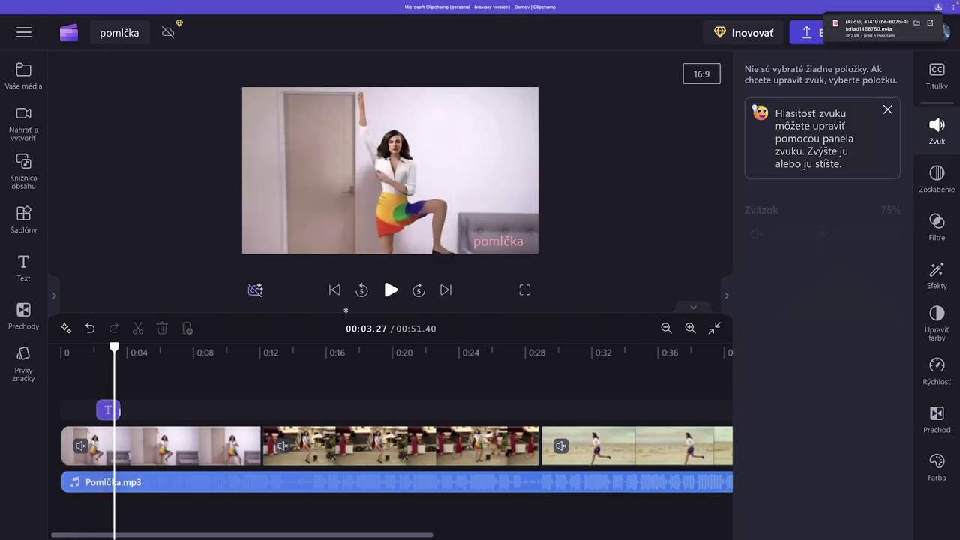
Trim the pomlčka title's end further to about 00:03 and replay the passage around it
{"action": "left_click", "coordinate": [105, 409]}
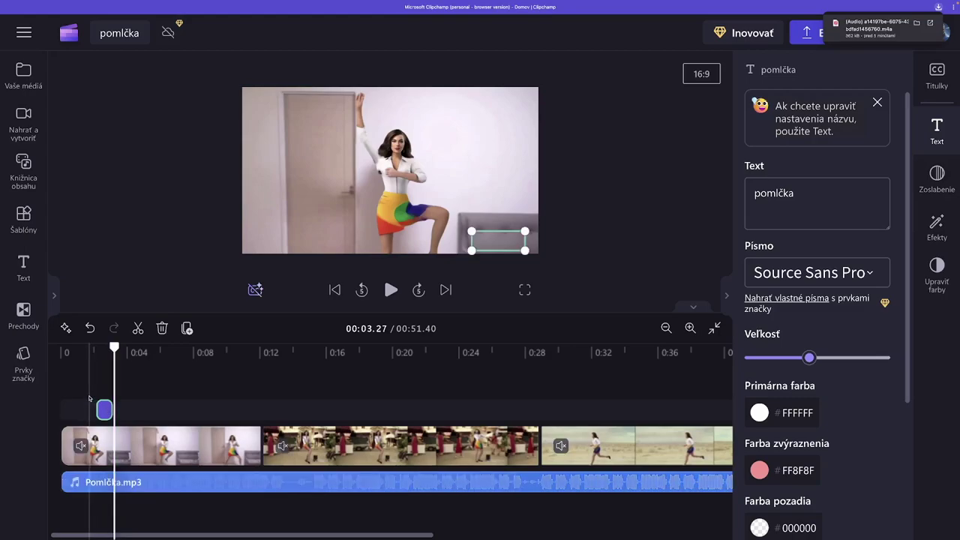
{"action": "left_click", "coordinate": [89, 380]}
{"action": "left_click", "coordinate": [391, 291]}
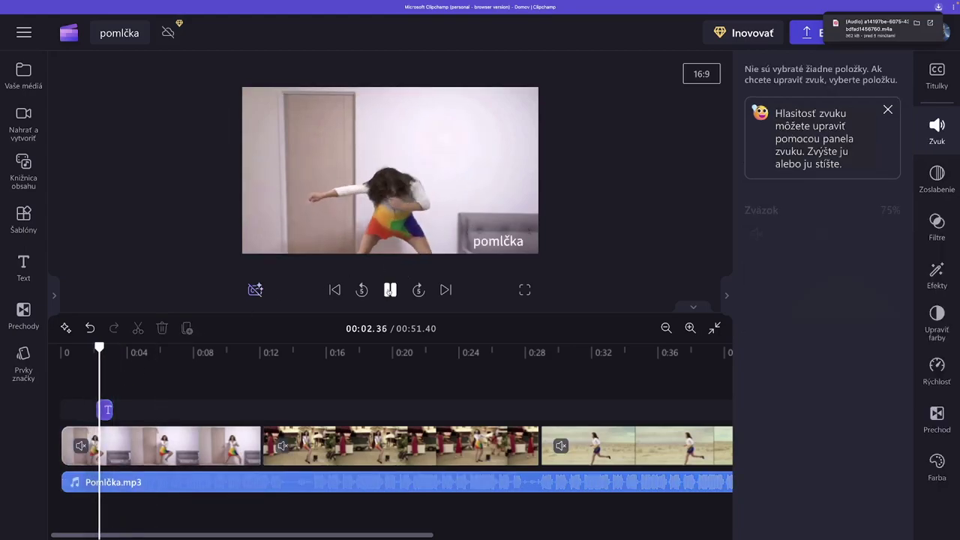
{"action": "left_click", "coordinate": [390, 290]}
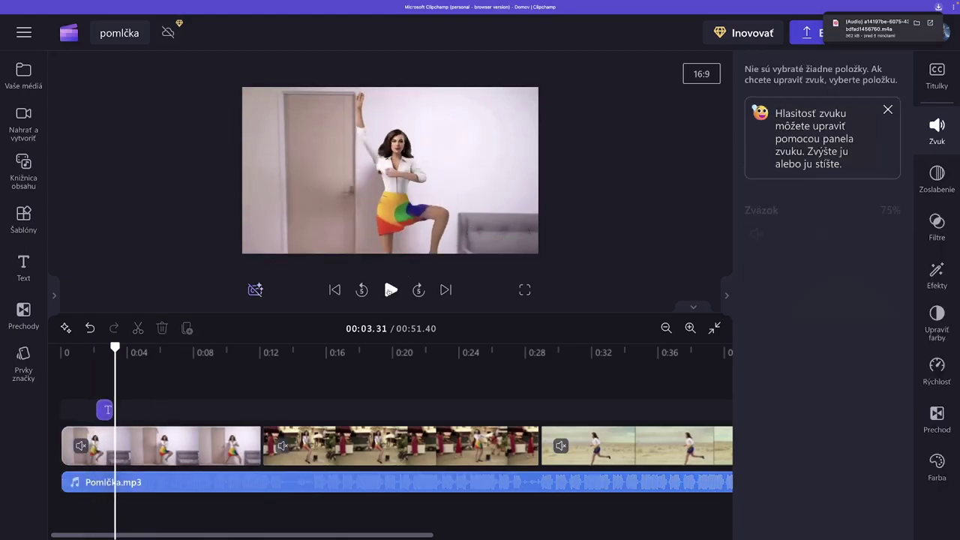
Shift the pomlčka title slightly earlier to start at about 00:01.7 and preview it with the music
{"action": "left_click", "coordinate": [104, 410]}
{"action": "left_click_drag", "start_coordinate": [102, 410], "coordinate": [99, 410]}
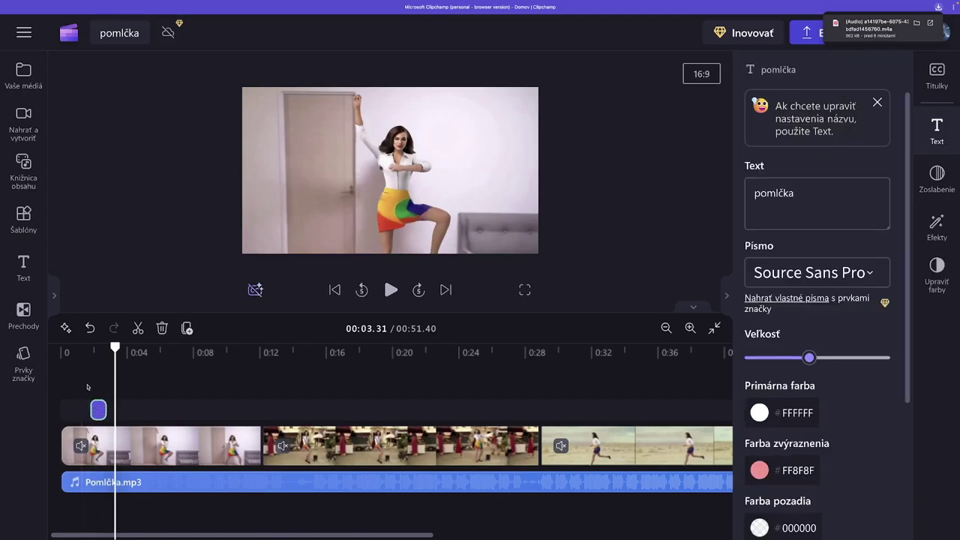
{"action": "left_click", "coordinate": [84, 387]}
{"action": "left_click", "coordinate": [390, 290]}
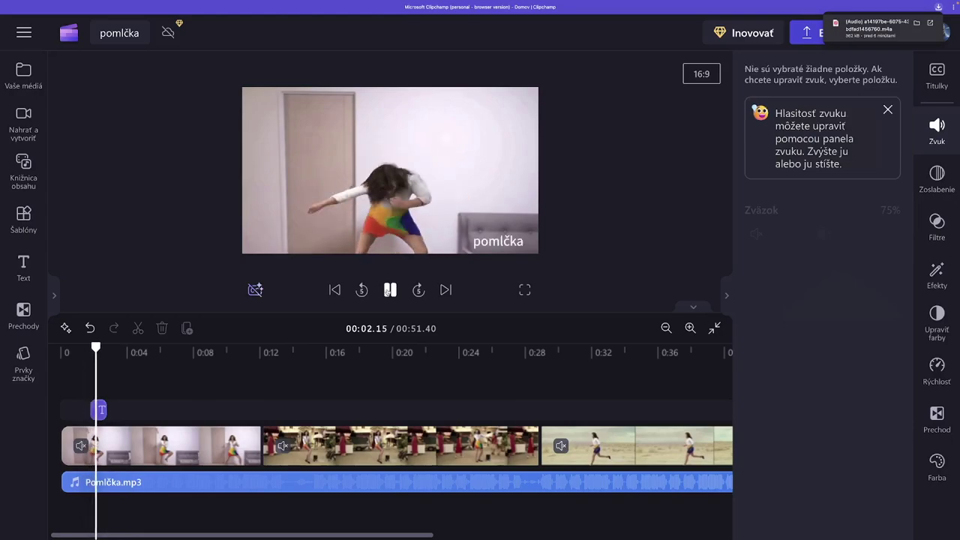
{"action": "left_click", "coordinate": [385, 292]}
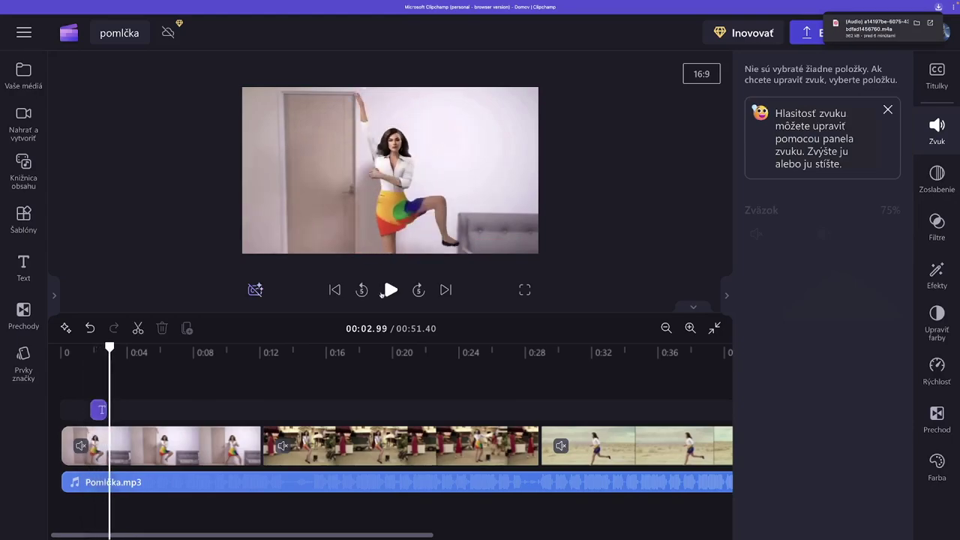
Duplicate the pomlčka title and change the copy's text to "veta"
{"action": "right_click", "coordinate": [100, 411]}
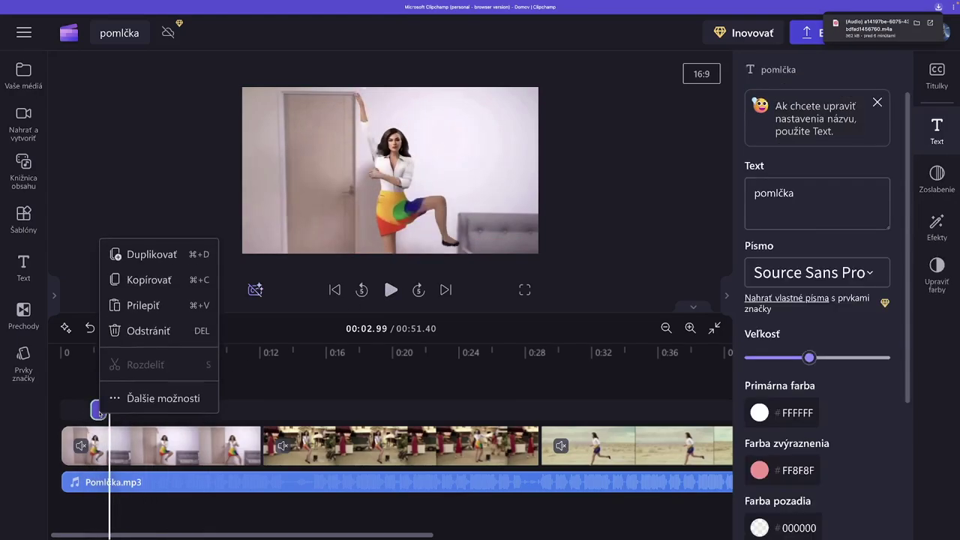
{"action": "left_click", "coordinate": [159, 255]}
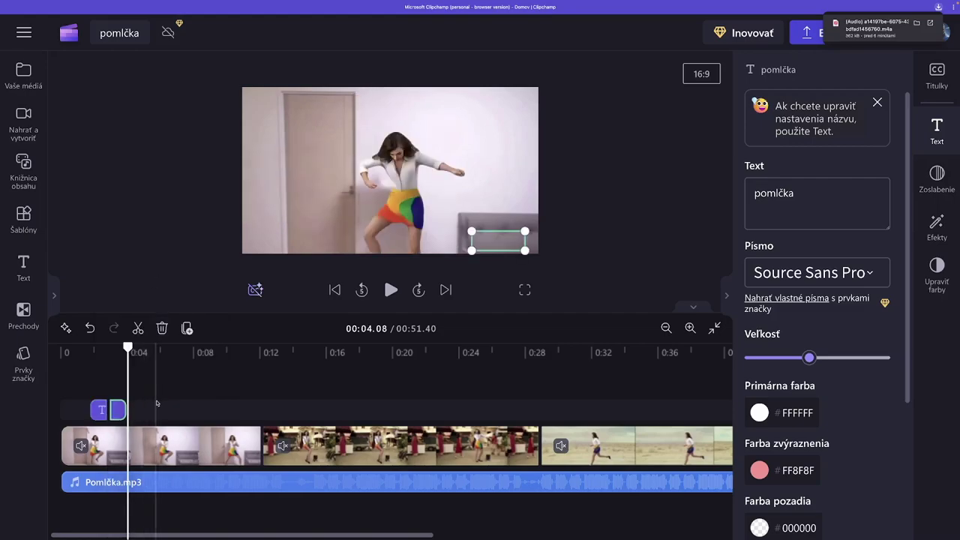
{"action": "left_click", "coordinate": [796, 193]}
{"action": "left_click_drag", "start_coordinate": [796, 194], "coordinate": [760, 193]}
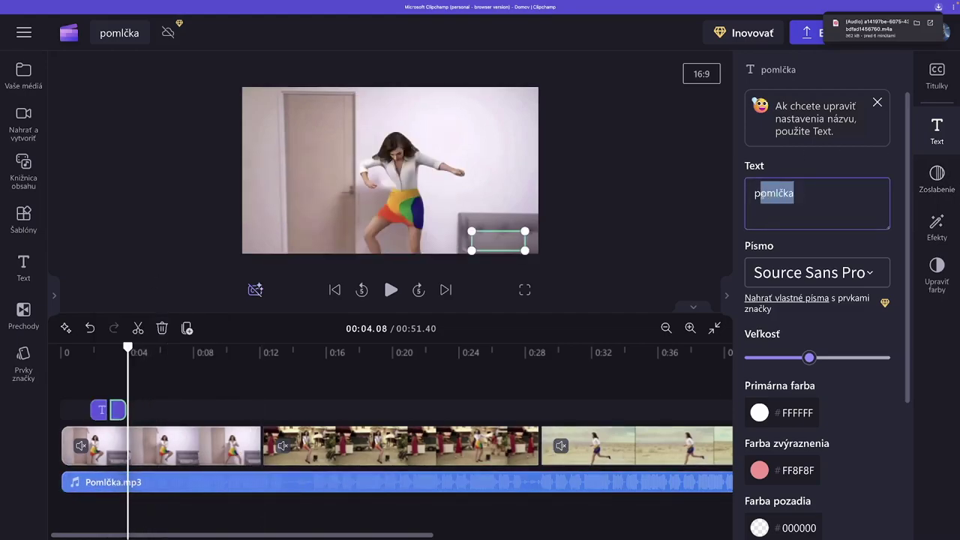
{"action": "type", "text": "veta"}
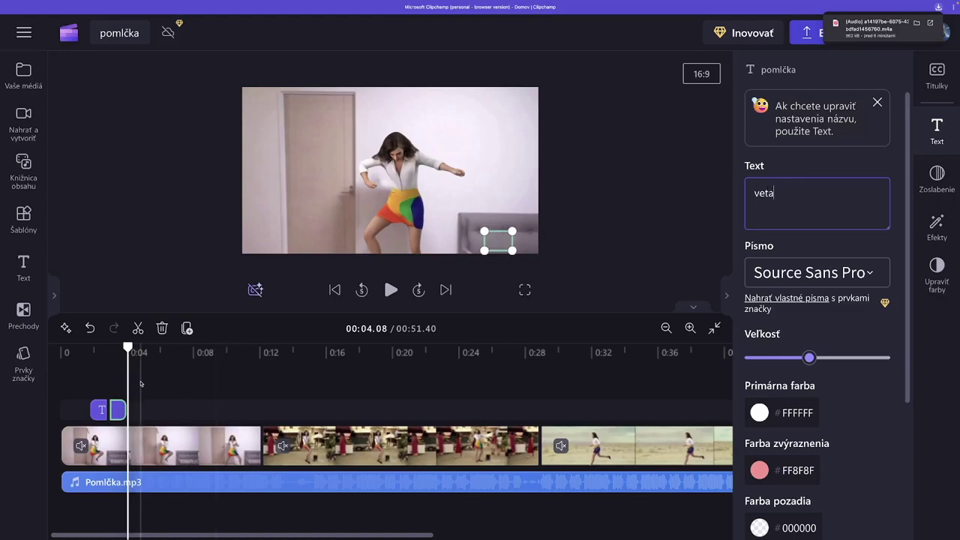
Play from 00:02.36 to check how the pomlčka and veta titles follow the song
{"action": "left_click", "coordinate": [100, 379]}
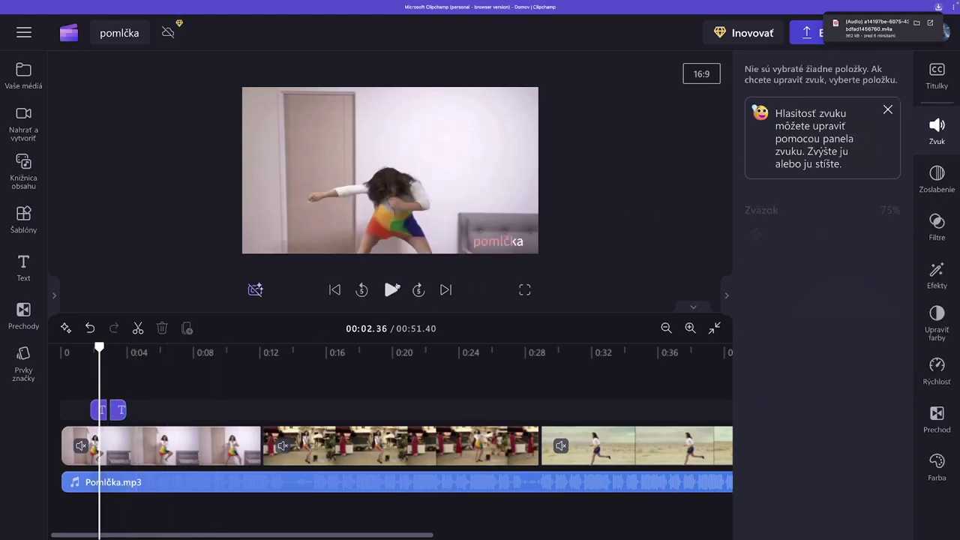
{"action": "left_click", "coordinate": [391, 291]}
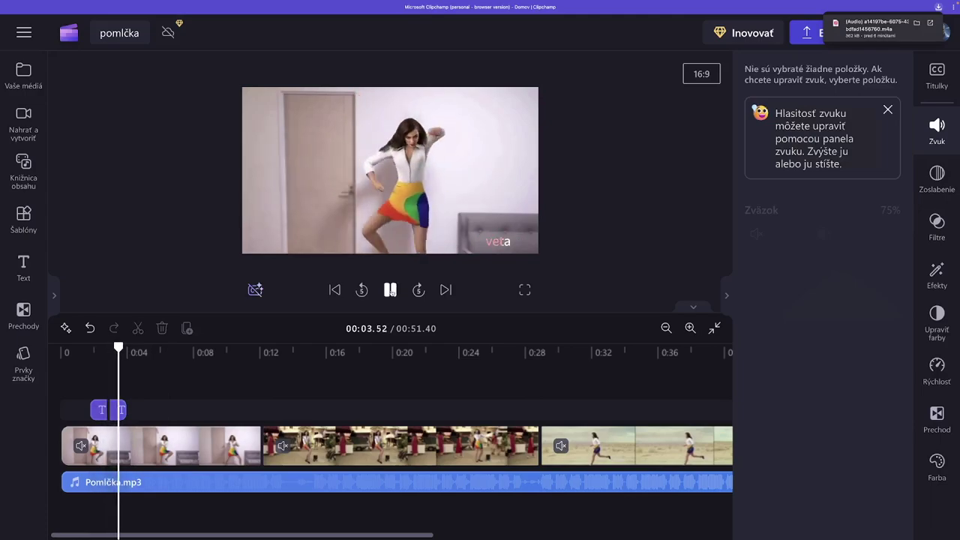
{"action": "left_click", "coordinate": [389, 290]}
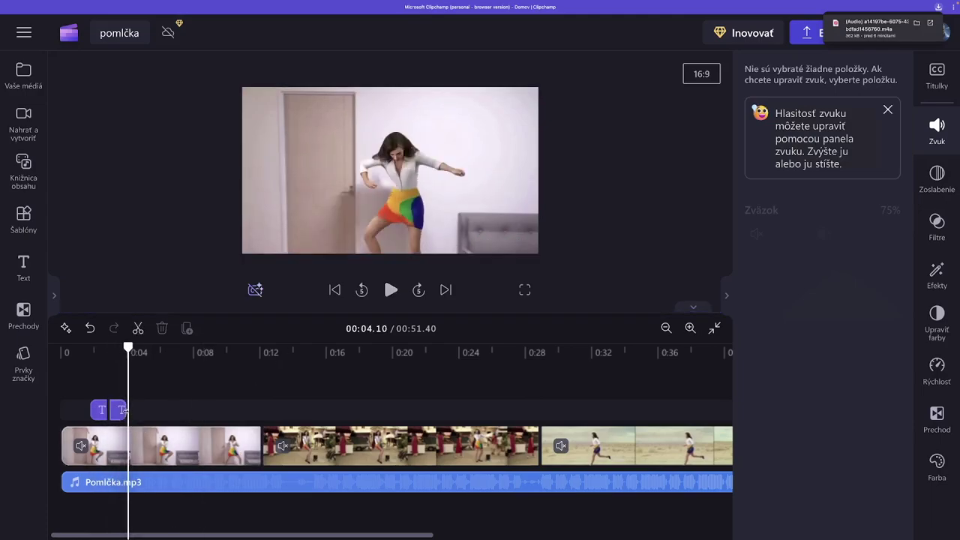
Shorten the pomlčka and veta titles, move veta right behind pomlčka, and replay both from 00:01.72
{"action": "left_click_drag", "start_coordinate": [124, 410], "coordinate": [117, 409]}
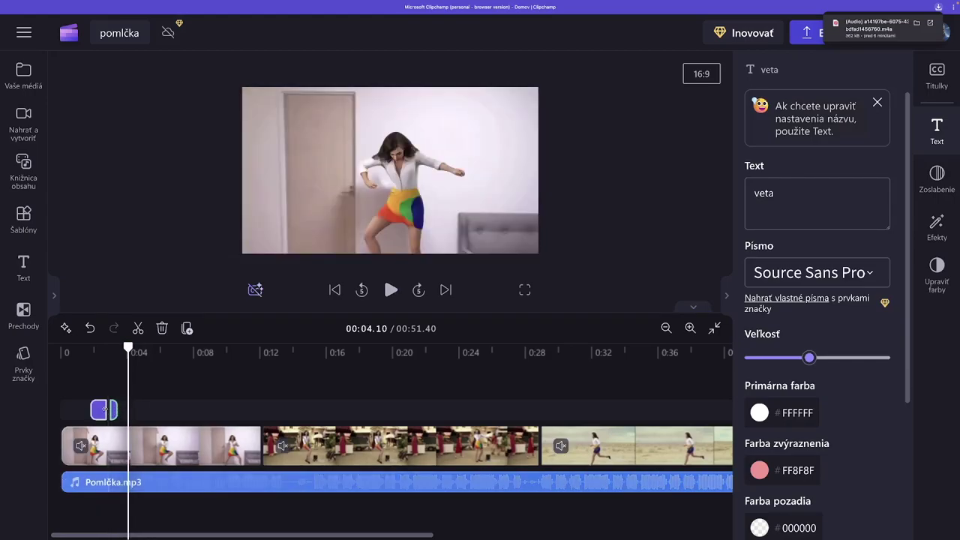
{"action": "left_click", "coordinate": [96, 409]}
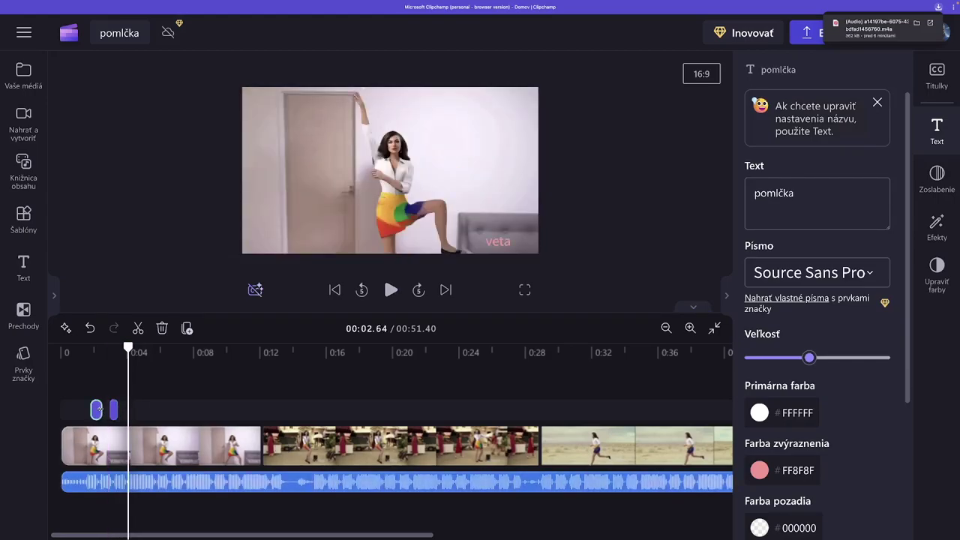
{"action": "left_click", "coordinate": [110, 410]}
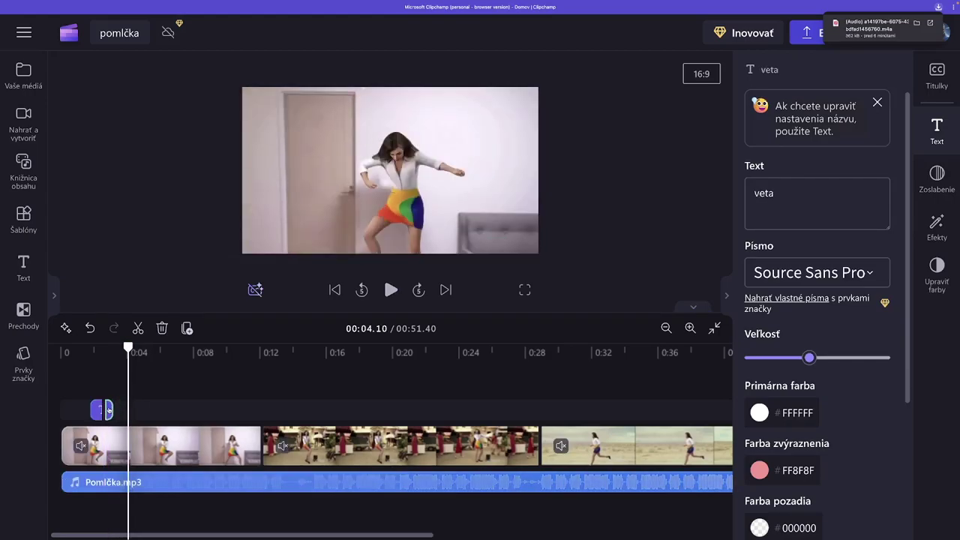
{"action": "left_click", "coordinate": [86, 397]}
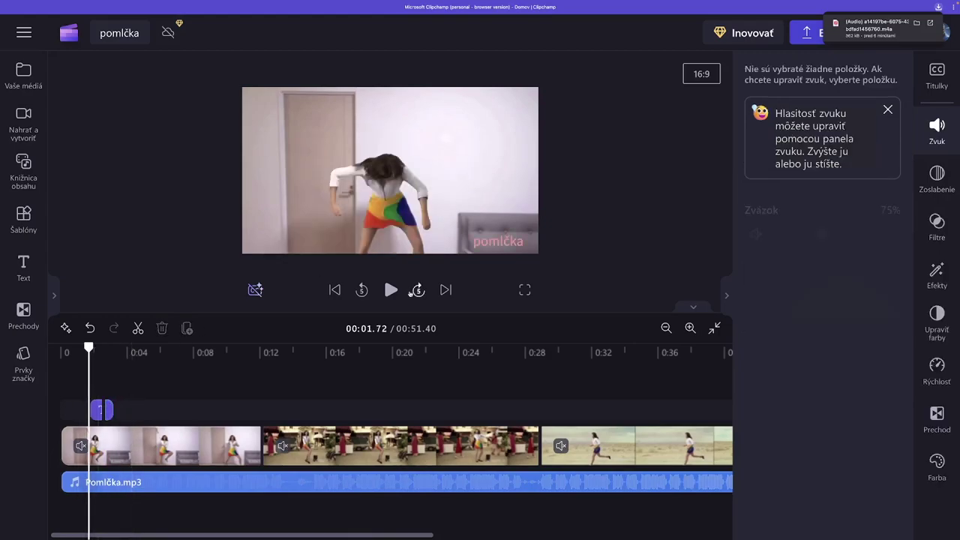
{"action": "left_click", "coordinate": [390, 289]}
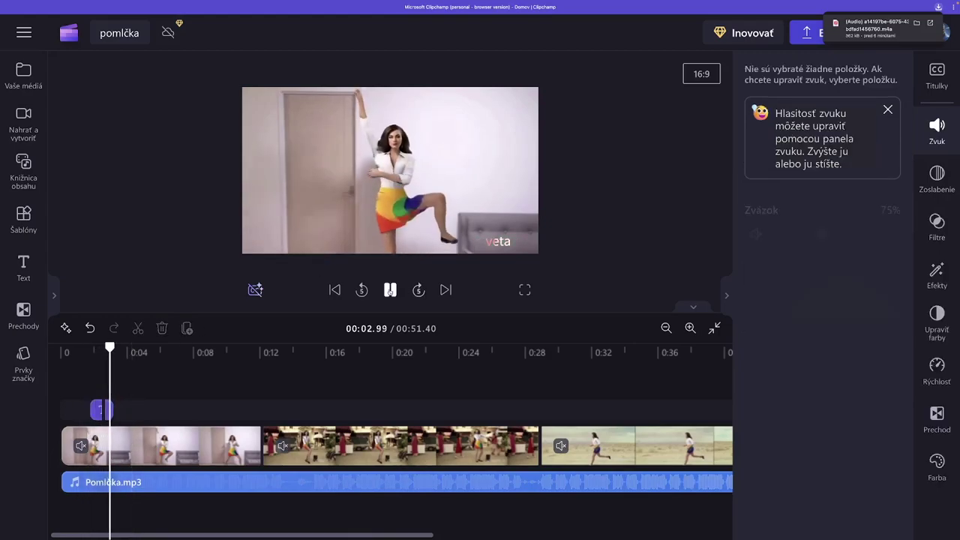
{"action": "left_click", "coordinate": [389, 289]}
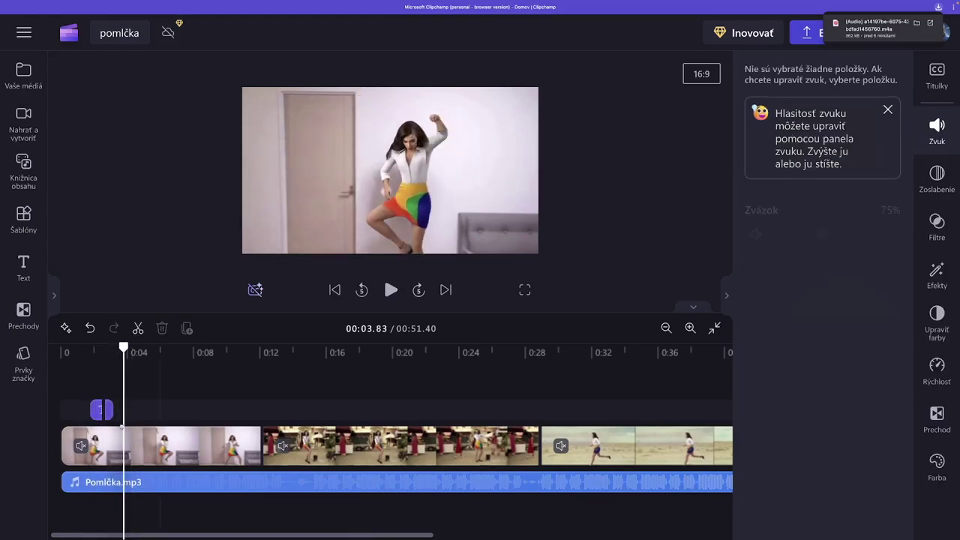
Duplicate the veta title and place the playhead over the copy at 00:03.65
{"action": "right_click", "coordinate": [109, 410]}
{"action": "left_click", "coordinate": [170, 252]}
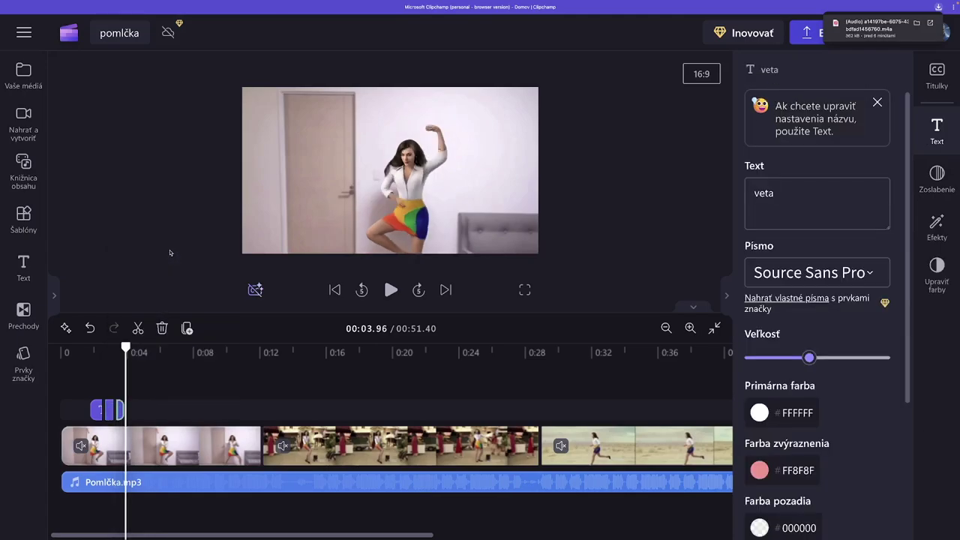
{"action": "left_click_drag", "start_coordinate": [126, 347], "coordinate": [120, 347]}
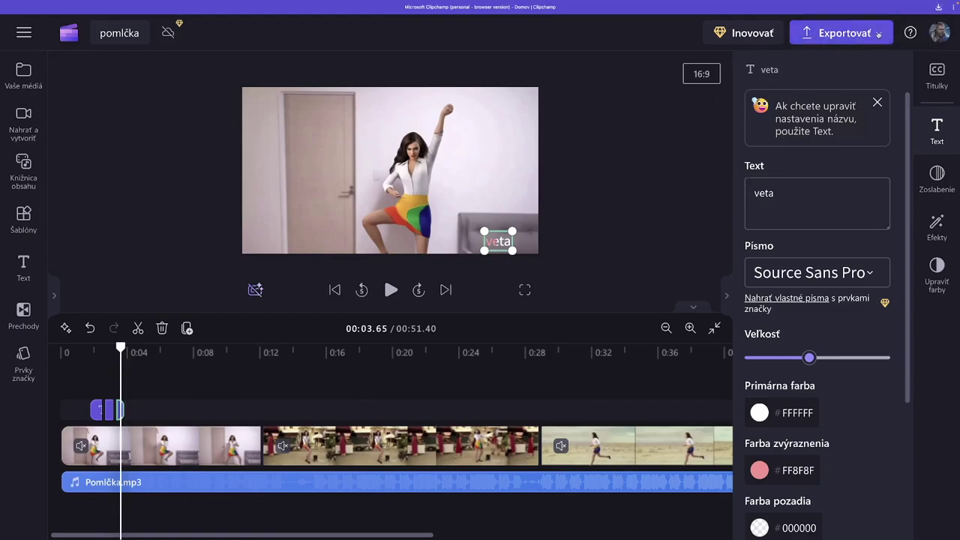
View the export video quality options without exporting, and dismiss the audio volume tip
{"action": "left_click", "coordinate": [878, 34]}
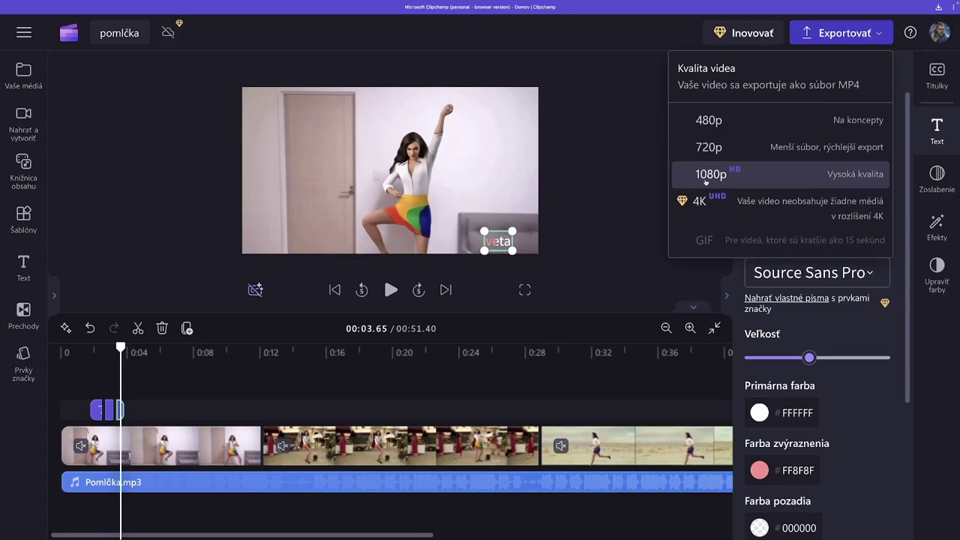
{"action": "left_click", "coordinate": [612, 157]}
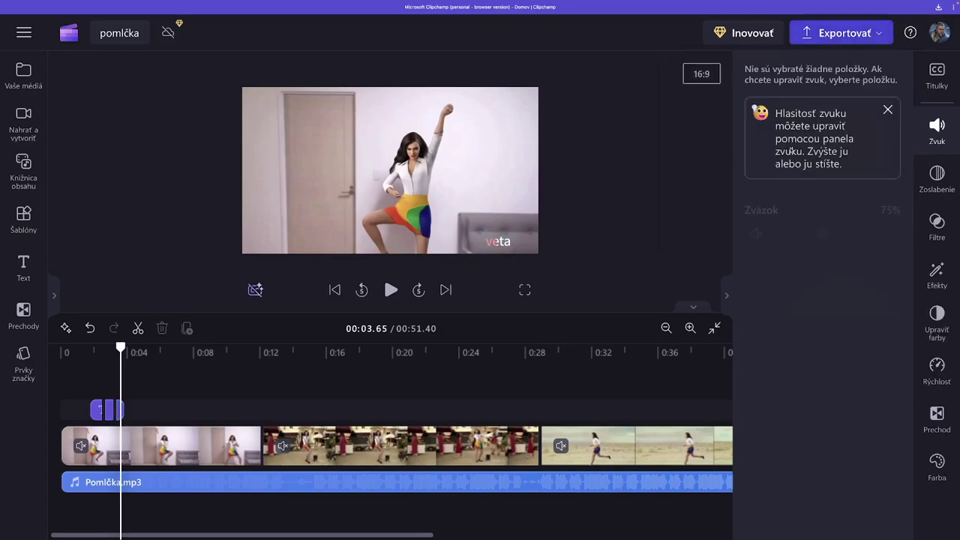
{"action": "left_click", "coordinate": [888, 111]}
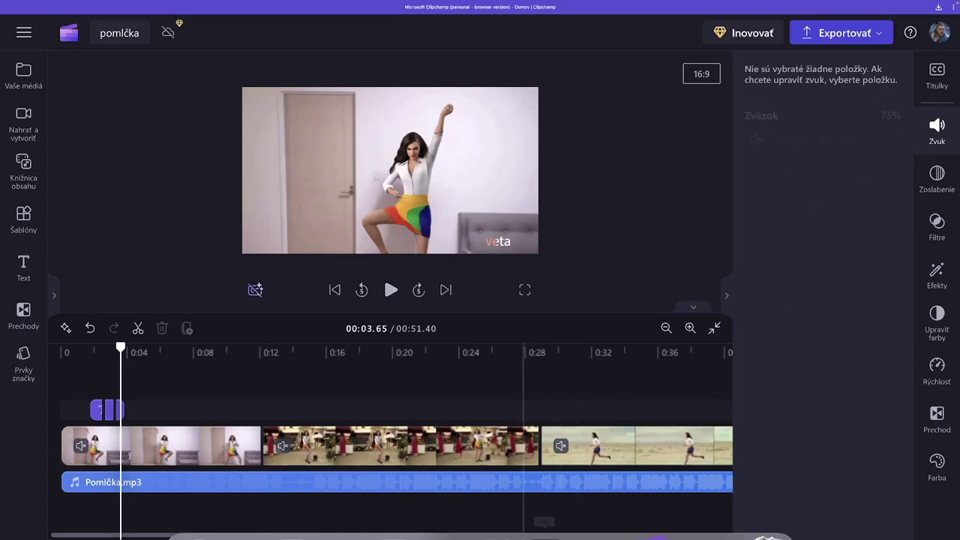
Switch to the Music app (Hudba) and close its window
{"action": "mouse_move", "coordinate": [529, 537]}
{"action": "left_click", "coordinate": [679, 524]}
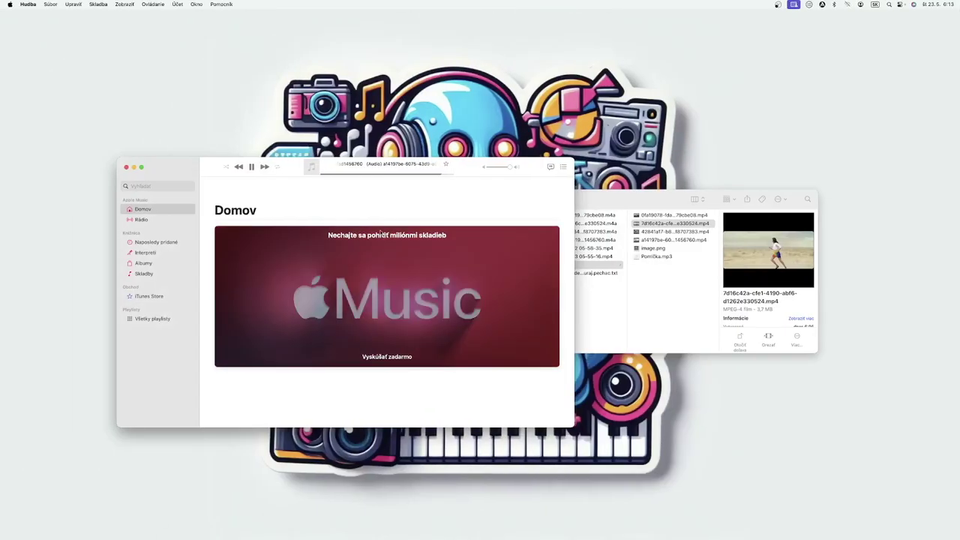
{"action": "left_click", "coordinate": [125, 167]}
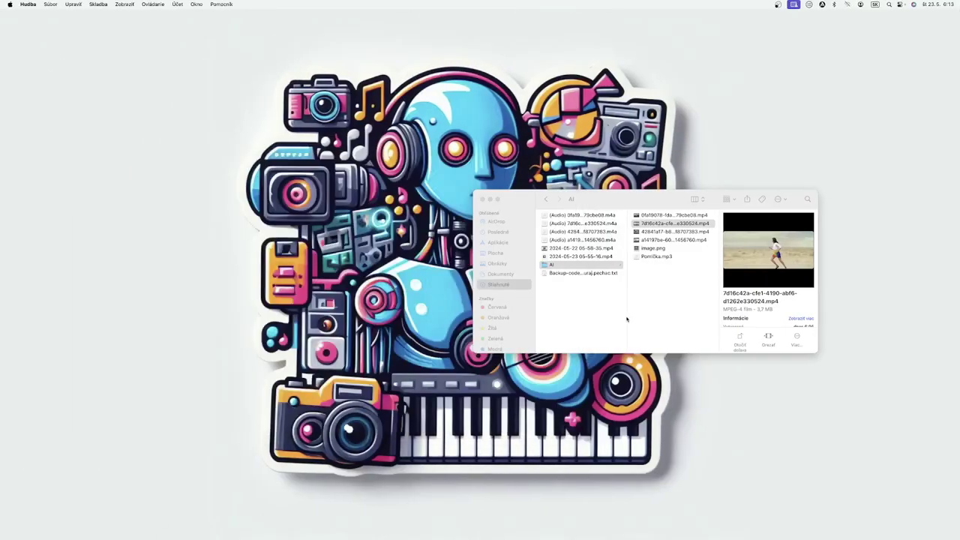
Quit the Music app and switch back to the Clipchamp project
{"action": "mouse_move", "coordinate": [345, 535]}
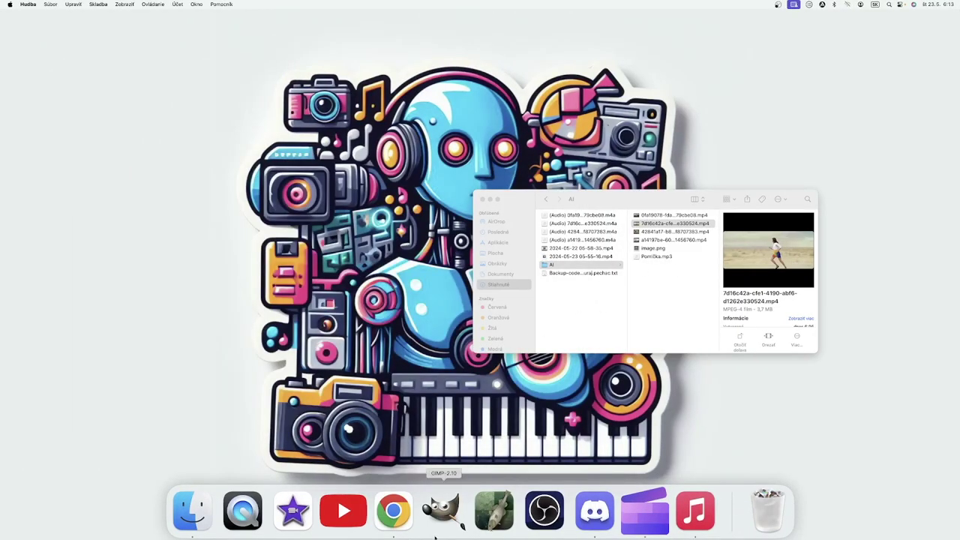
{"action": "right_click", "coordinate": [695, 516]}
{"action": "left_click", "coordinate": [699, 471]}
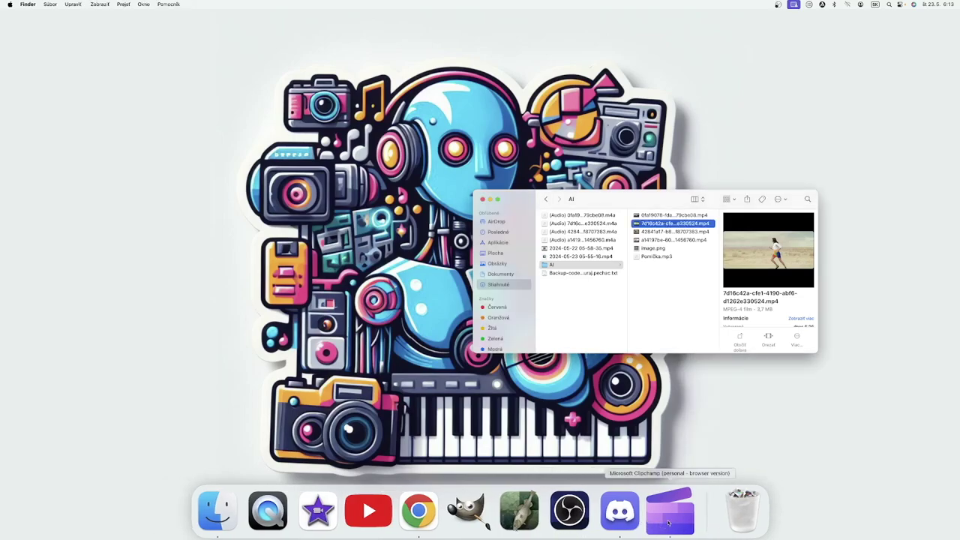
{"action": "left_click", "coordinate": [669, 517]}
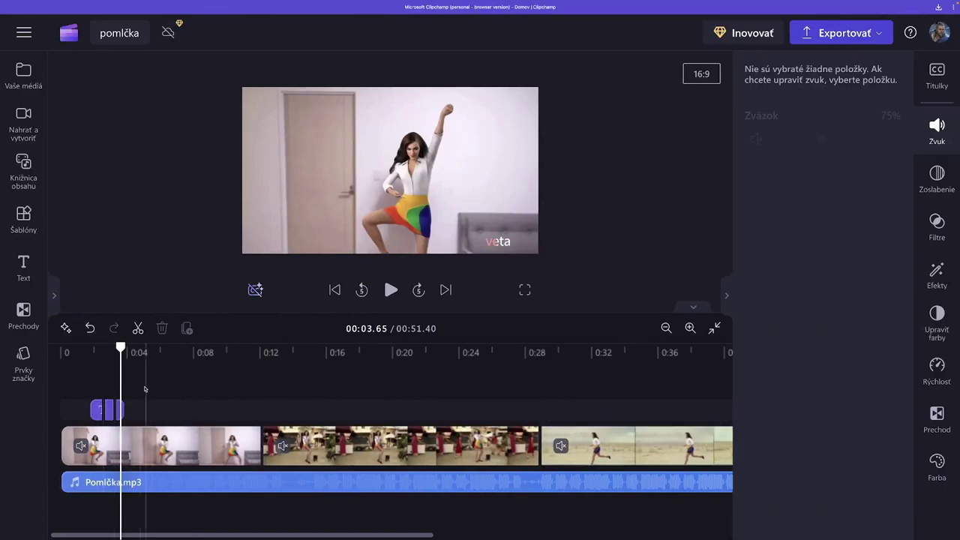
Play the video in full screen from the beginning until just past the third title, and leave full screen
{"action": "left_click", "coordinate": [335, 290]}
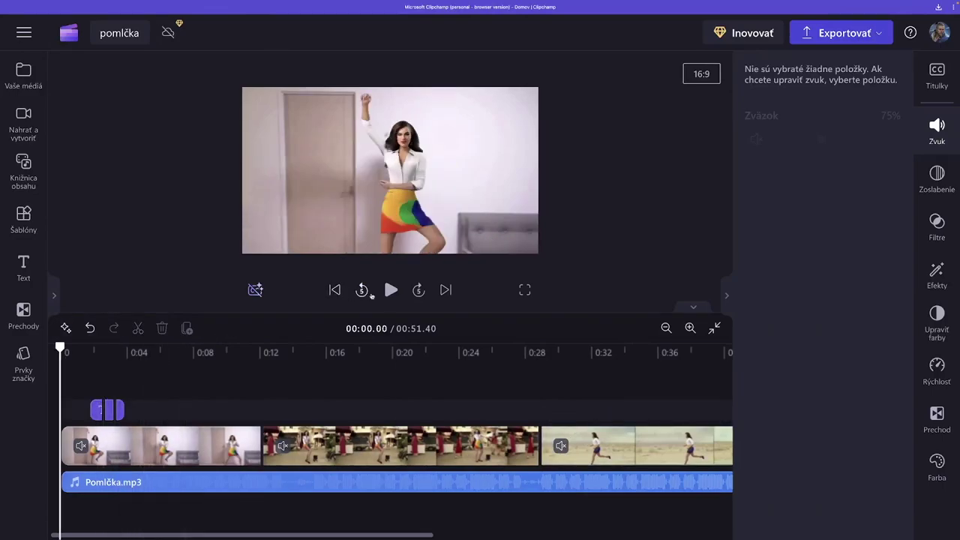
{"action": "left_click", "coordinate": [525, 290]}
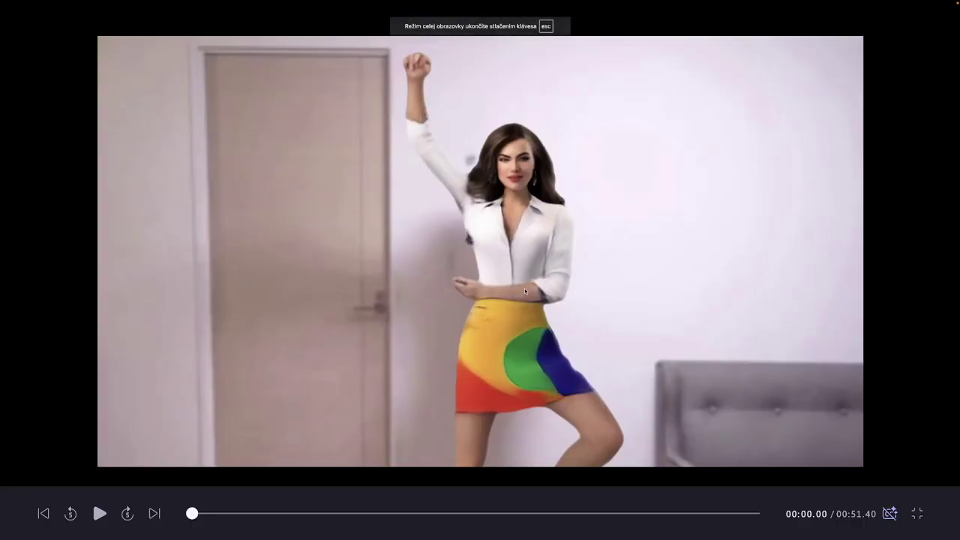
{"action": "key", "text": "space"}
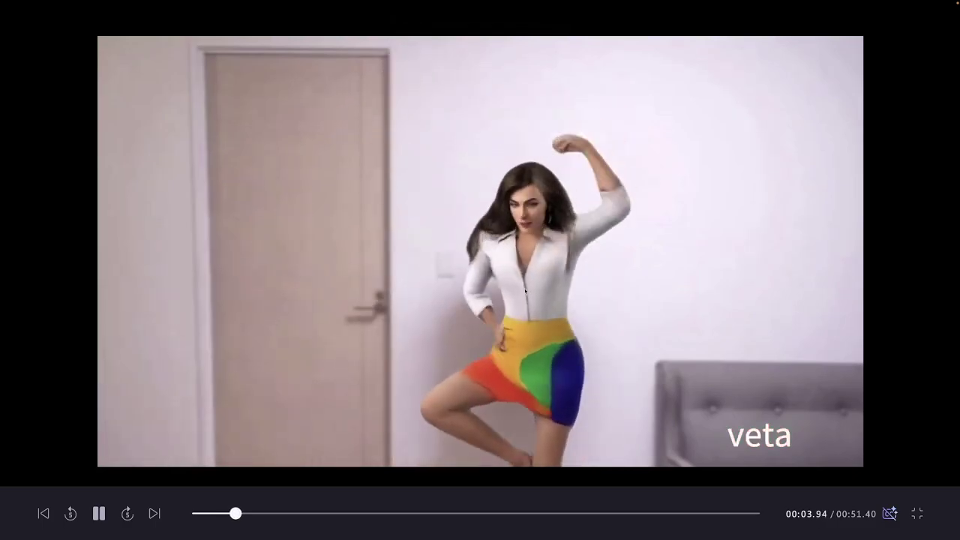
{"action": "key", "text": "space"}
{"action": "key", "text": "Escape"}
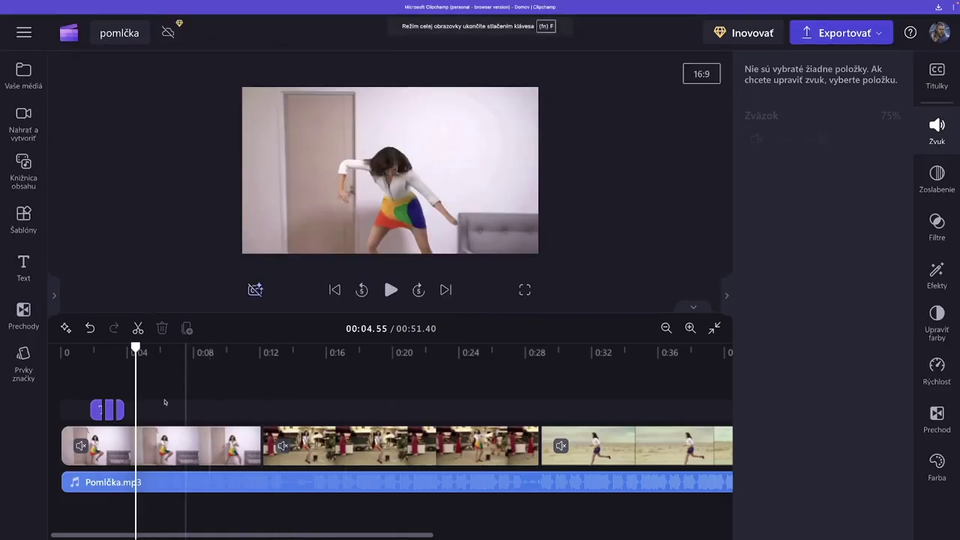
Change the text of the duplicated veta title to myšlienka and play the titles through to about 00:05
{"action": "left_click", "coordinate": [107, 409]}
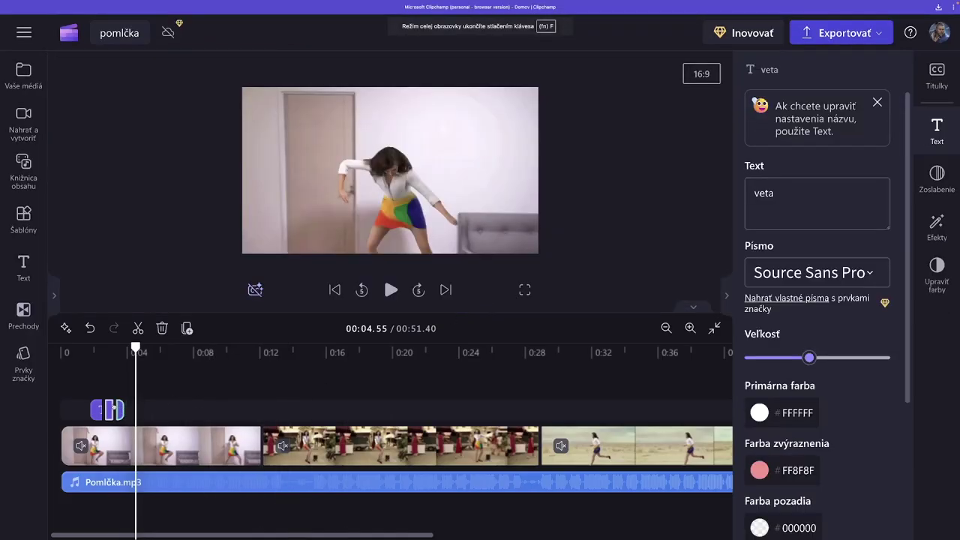
{"action": "double_click", "coordinate": [780, 192]}
{"action": "type", "text": "myšlienk"}
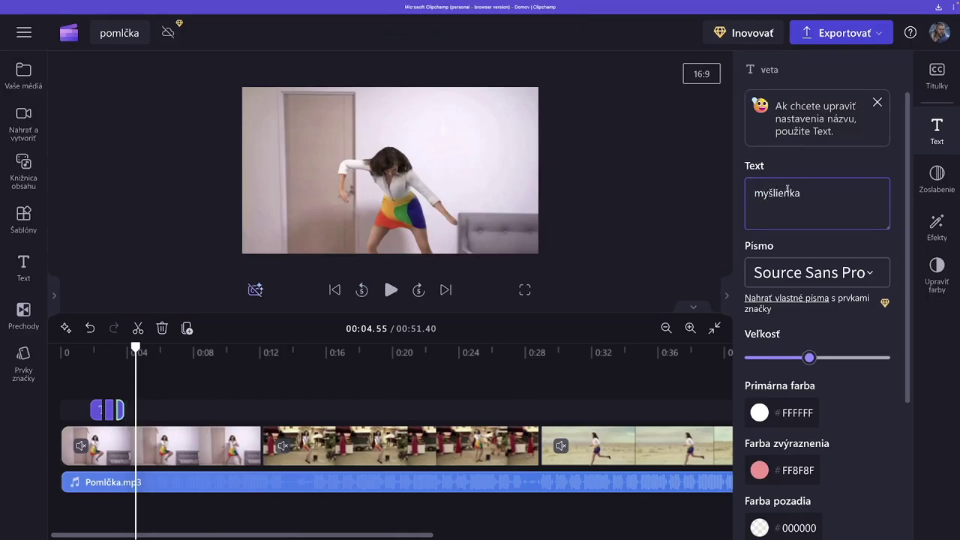
{"action": "left_click", "coordinate": [96, 374]}
{"action": "left_click", "coordinate": [391, 290]}
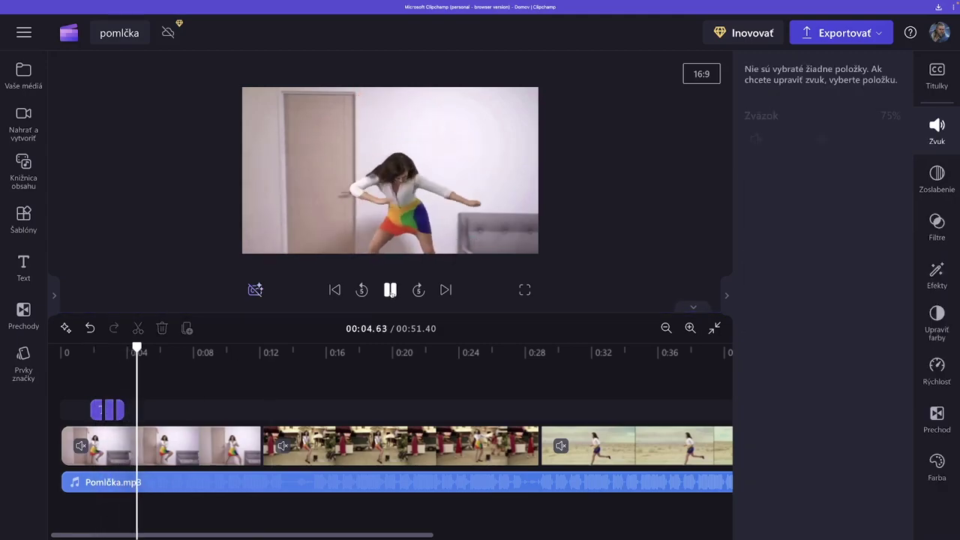
{"action": "left_click", "coordinate": [390, 290]}
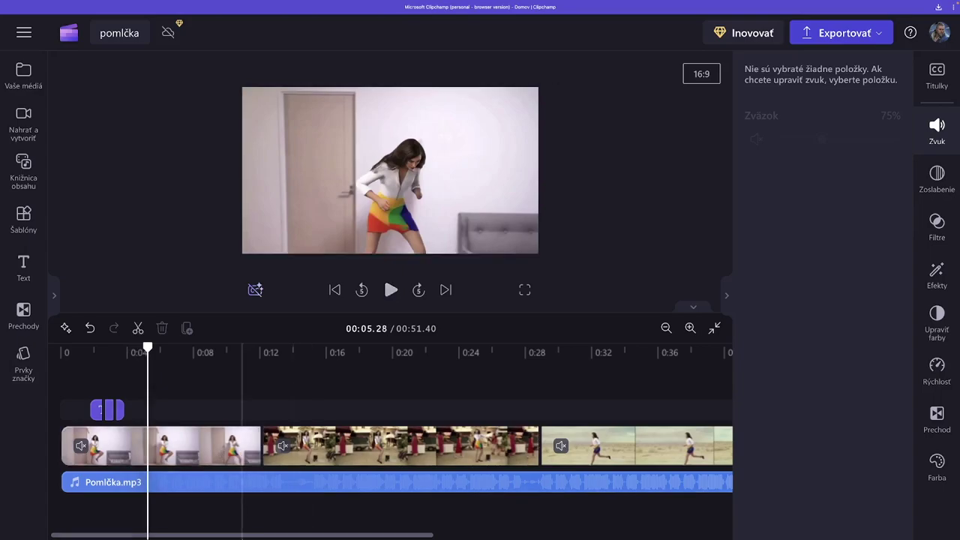
Switch to Chrome, read the verse and chorus lyrics of Pomlčka on its Suno page, and return to Clipchamp
{"action": "left_click", "coordinate": [418, 512]}
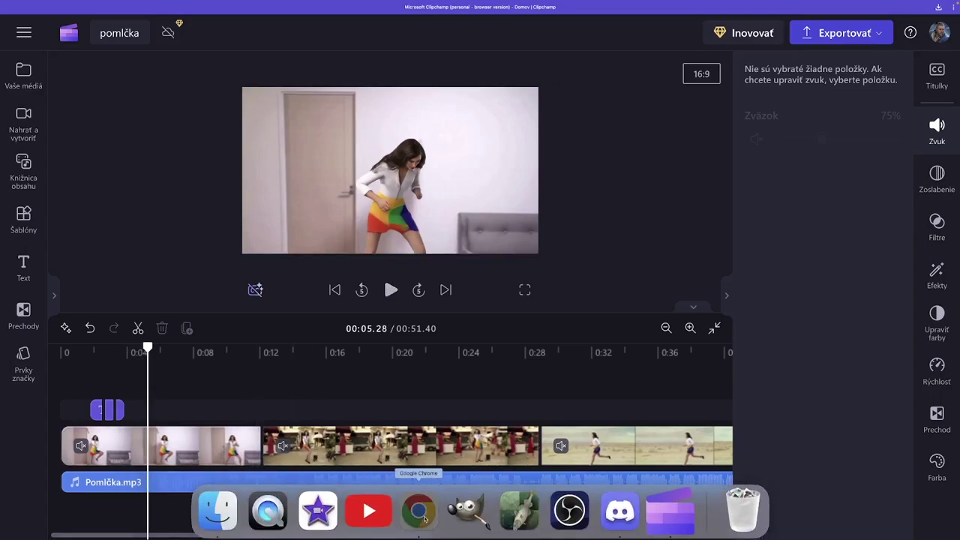
{"action": "mouse_move", "coordinate": [217, 4]}
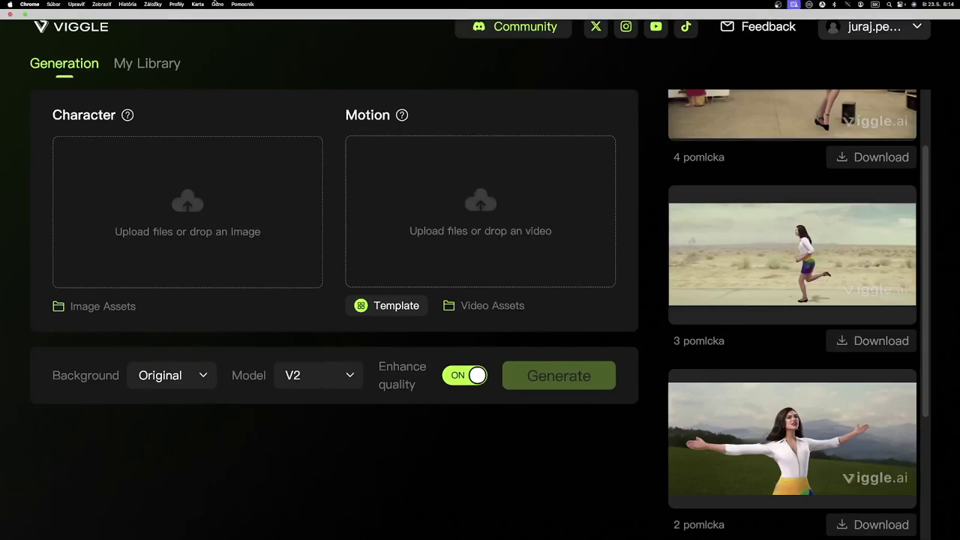
{"action": "left_click", "coordinate": [25, 14]}
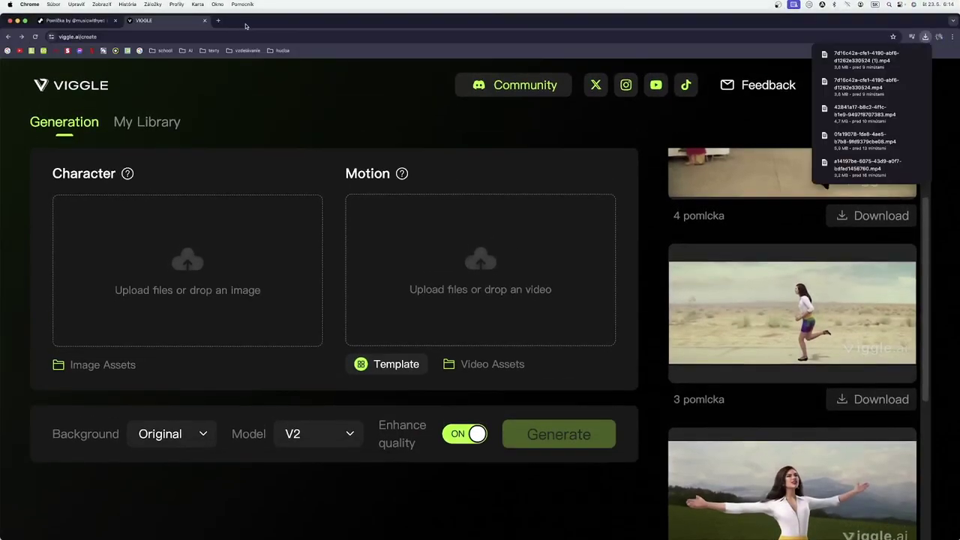
{"action": "left_click", "coordinate": [75, 20]}
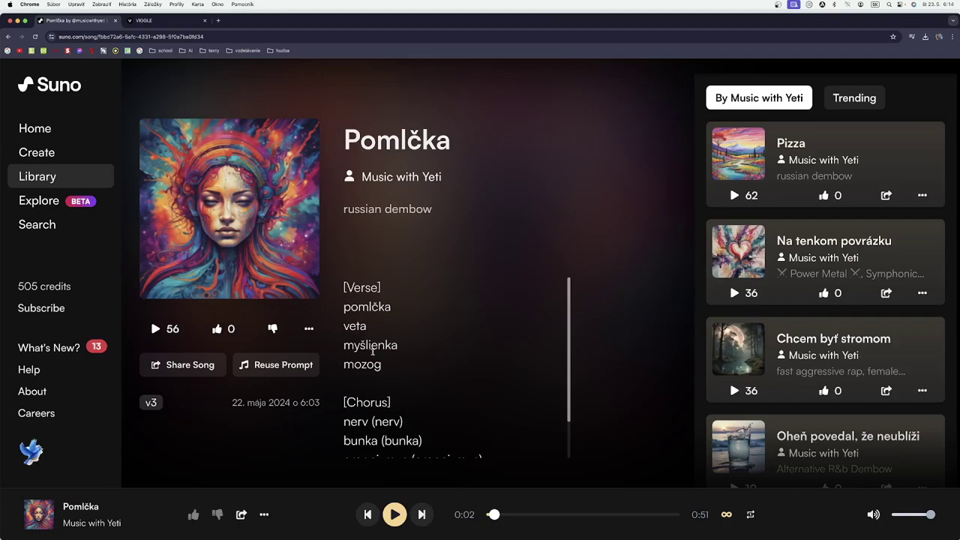
{"action": "scroll", "coordinate": [412, 375], "scroll_direction": "down", "scroll_amount": 2}
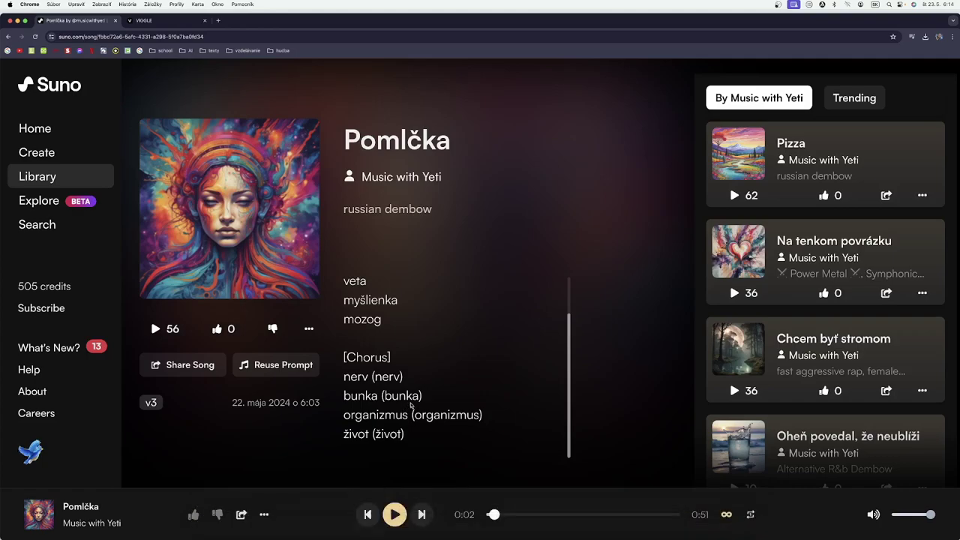
{"action": "mouse_move", "coordinate": [518, 535]}
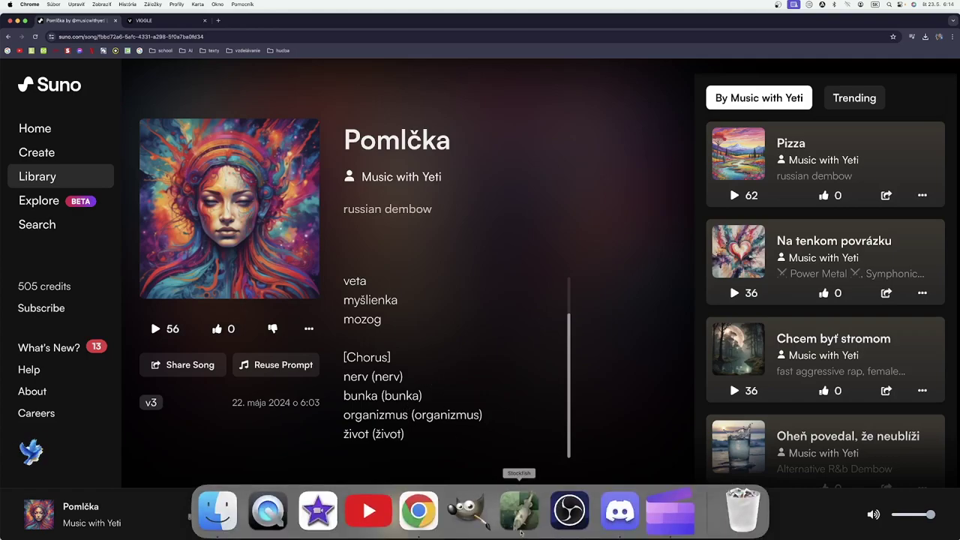
{"action": "left_click", "coordinate": [683, 521]}
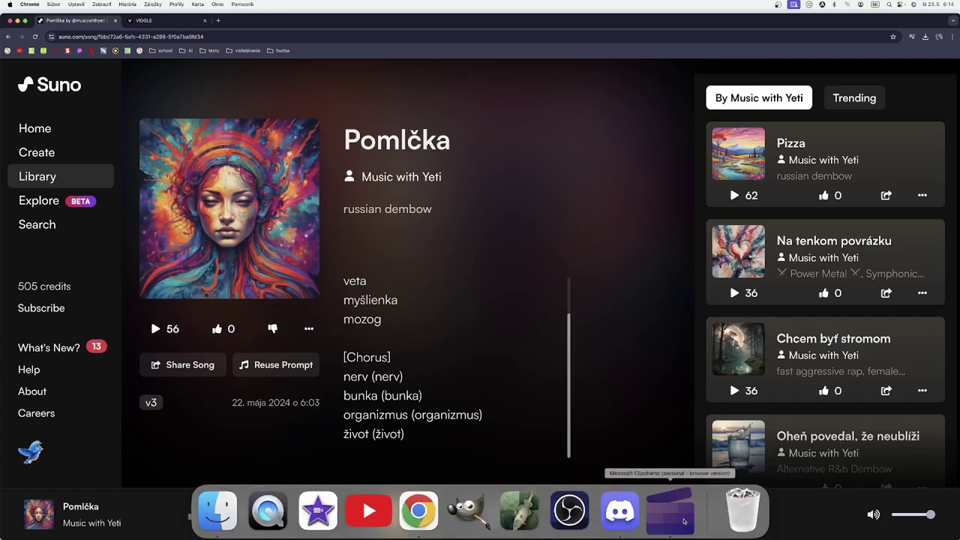
Duplicate the myšlienka title, drop the copy farther along the title track, and place the playhead at 00:03.55 over the original
{"action": "left_click_drag", "start_coordinate": [145, 348], "coordinate": [120, 348]}
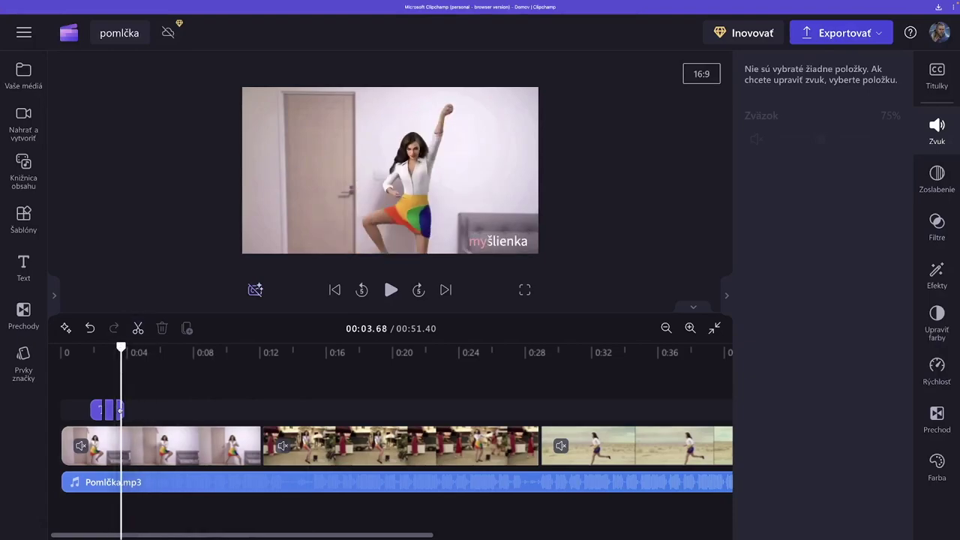
{"action": "key", "text": "Left"}
{"action": "left_click", "coordinate": [99, 351]}
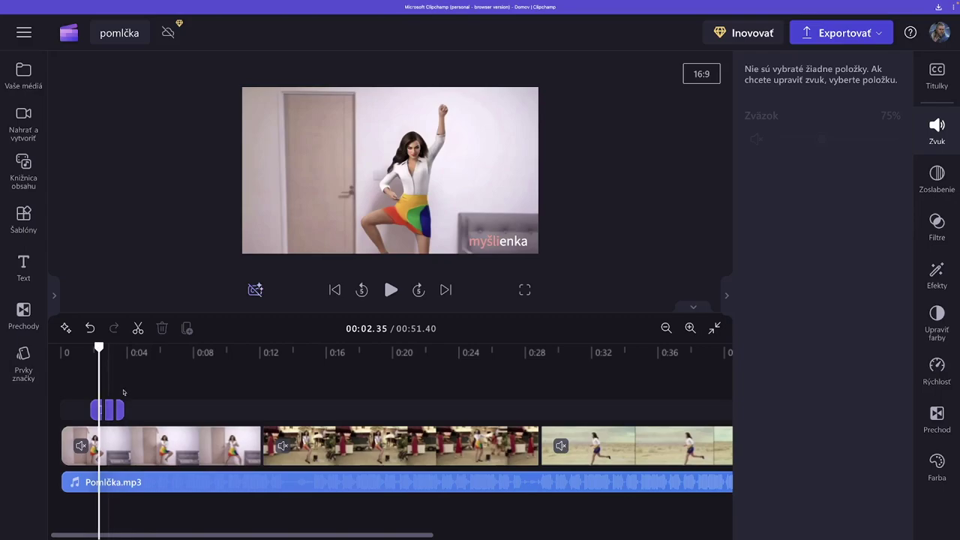
{"action": "right_click", "coordinate": [118, 409]}
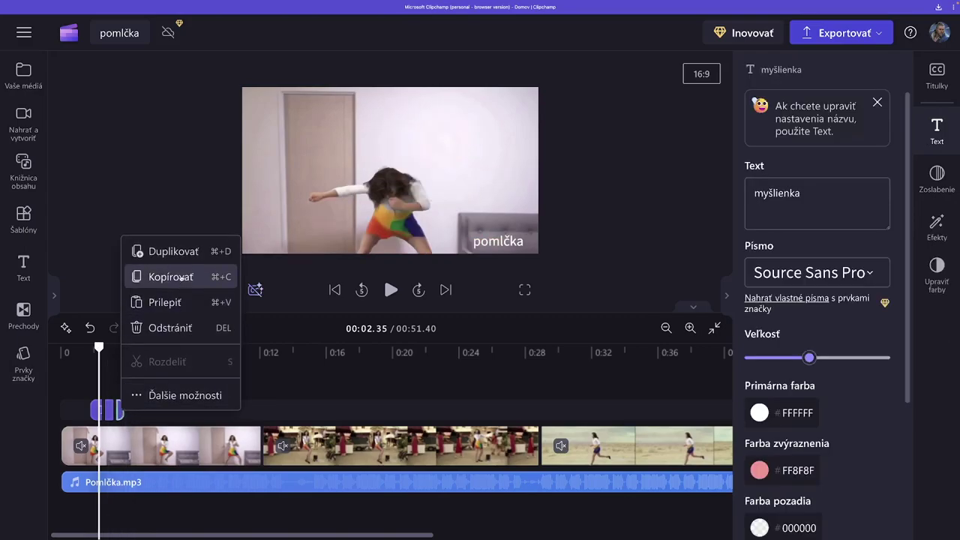
{"action": "left_click", "coordinate": [175, 251]}
{"action": "left_click_drag", "start_coordinate": [140, 410], "coordinate": [224, 410]}
{"action": "left_click_drag", "start_coordinate": [137, 347], "coordinate": [118, 347]}
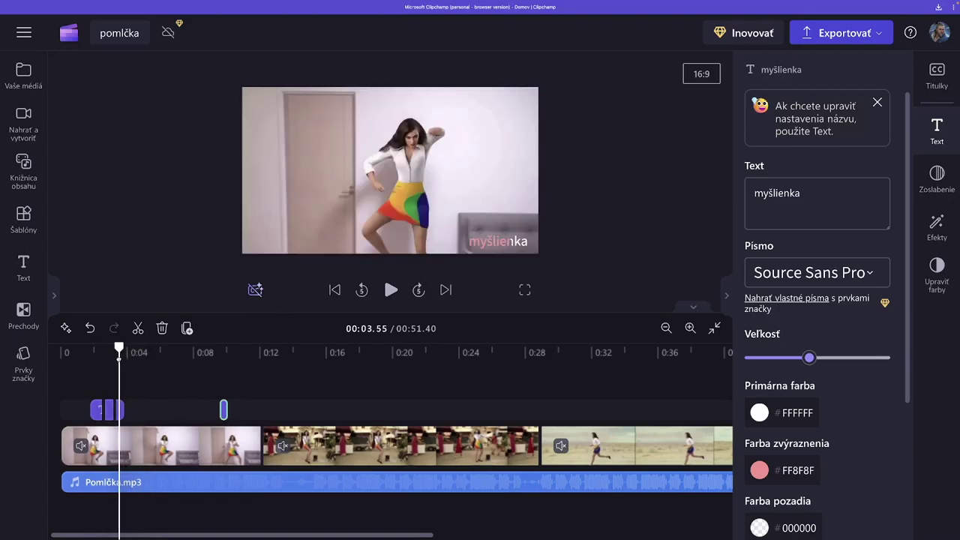
Play the song past the myšlienka title and move its copy back to about 0:05, replaying that passage from 00:04.51
{"action": "left_click", "coordinate": [391, 290]}
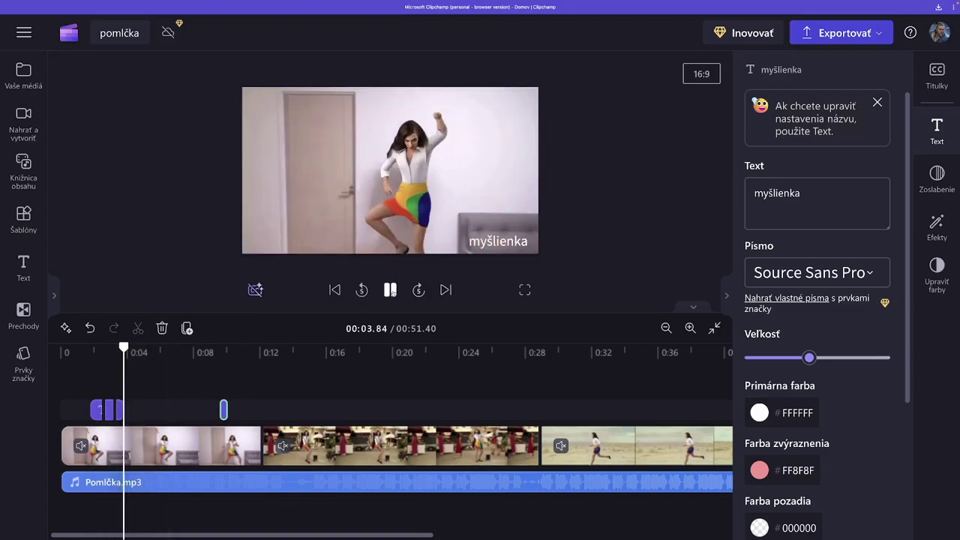
{"action": "left_click", "coordinate": [391, 290]}
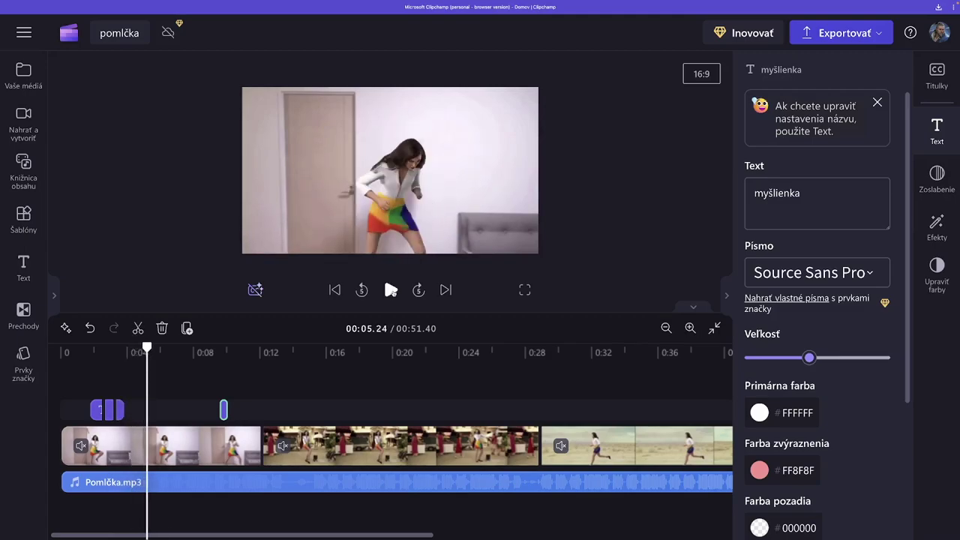
{"action": "left_click", "coordinate": [391, 290]}
{"action": "left_click", "coordinate": [391, 290]}
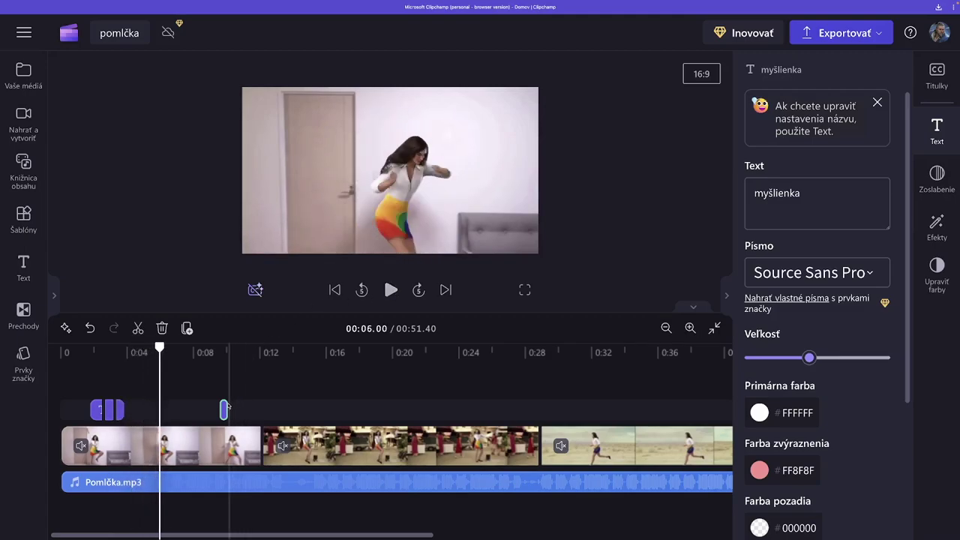
{"action": "left_click_drag", "start_coordinate": [223, 409], "coordinate": [142, 409]}
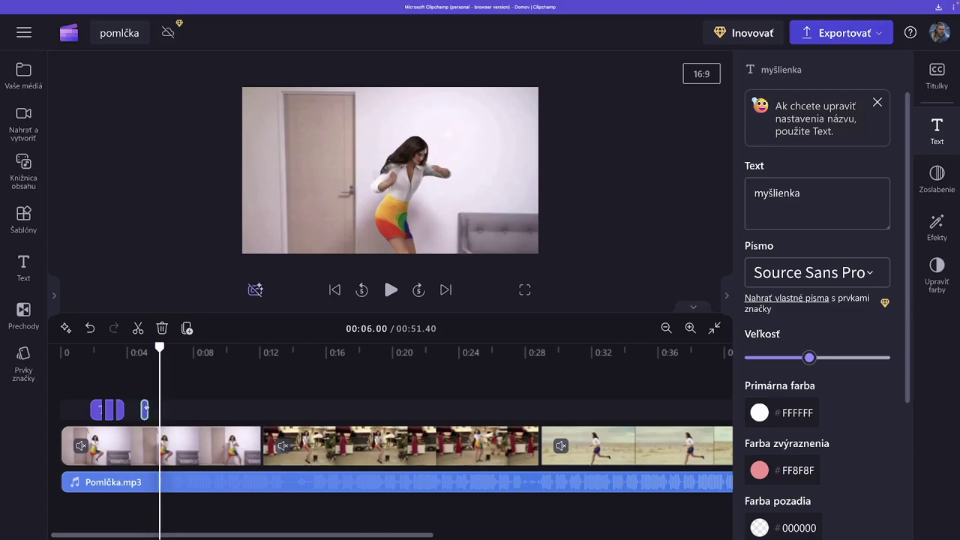
{"action": "left_click_drag", "start_coordinate": [159, 347], "coordinate": [135, 347]}
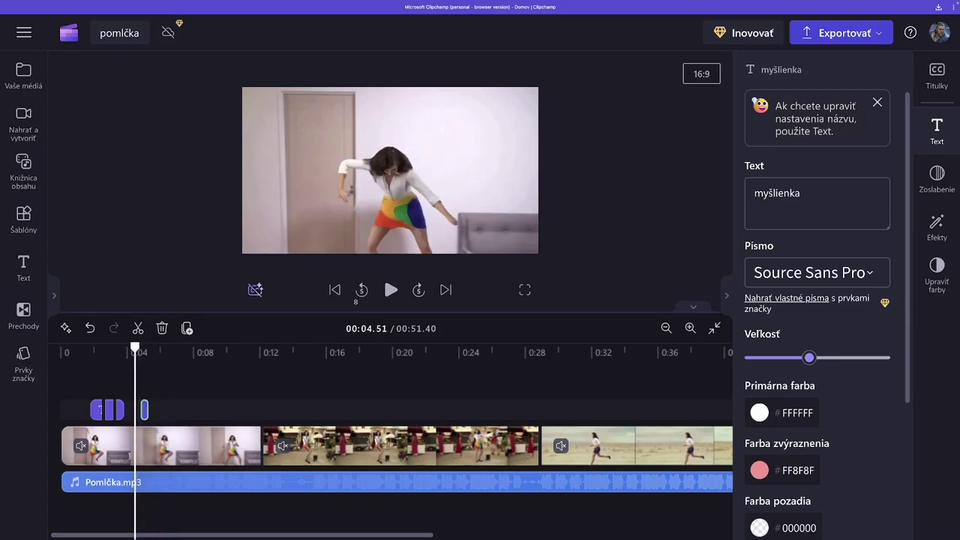
{"action": "left_click", "coordinate": [391, 289]}
{"action": "left_click", "coordinate": [391, 289]}
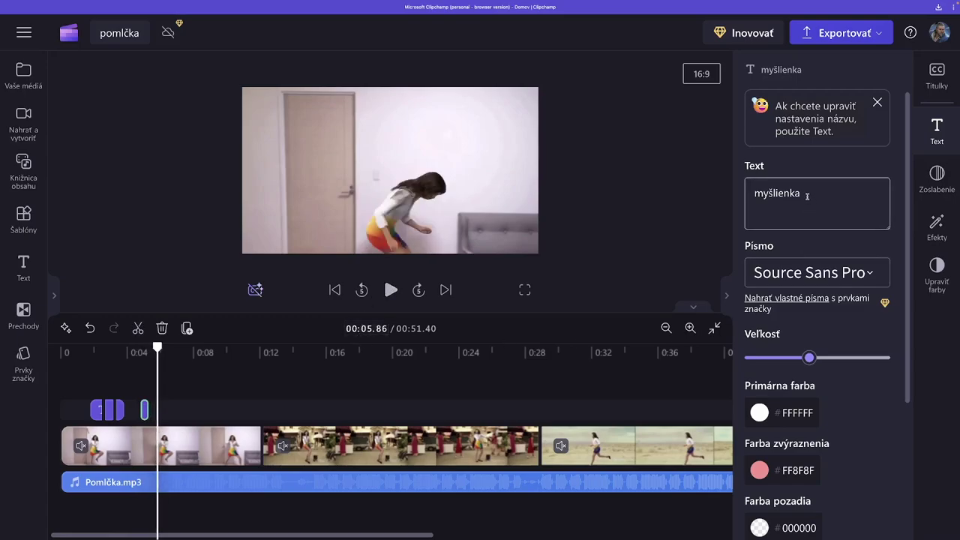
Change the copied title's text to mozog, deselect it, and replay the passage starting at the myšlienka title
{"action": "left_click_drag", "start_coordinate": [804, 194], "coordinate": [742, 196]}
{"action": "type", "text": "mozog"}
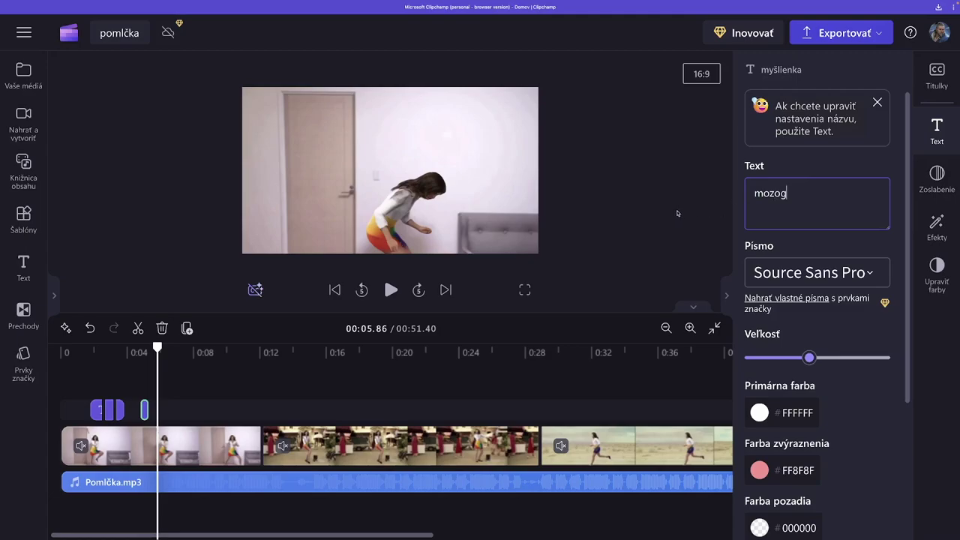
{"action": "left_click", "coordinate": [553, 293]}
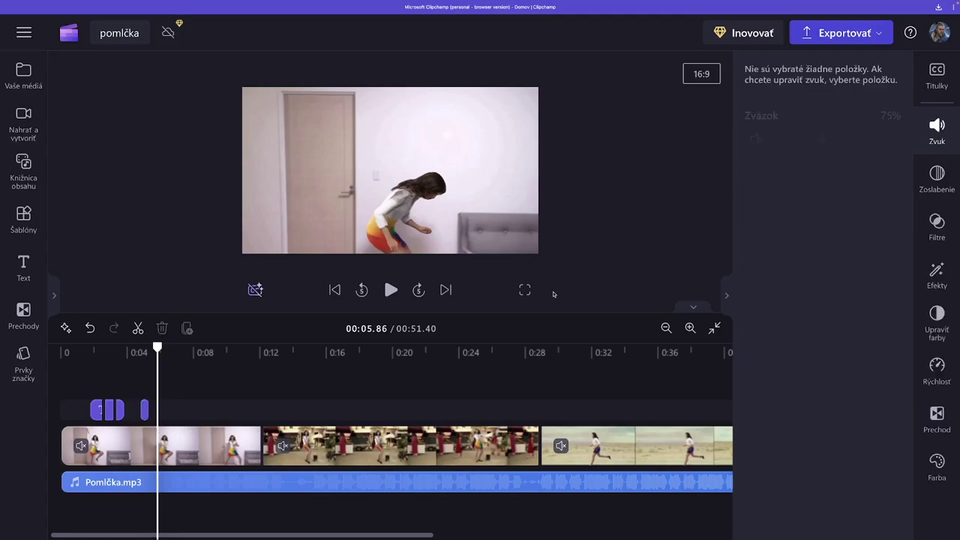
{"action": "left_click", "coordinate": [119, 372]}
{"action": "left_click", "coordinate": [390, 289]}
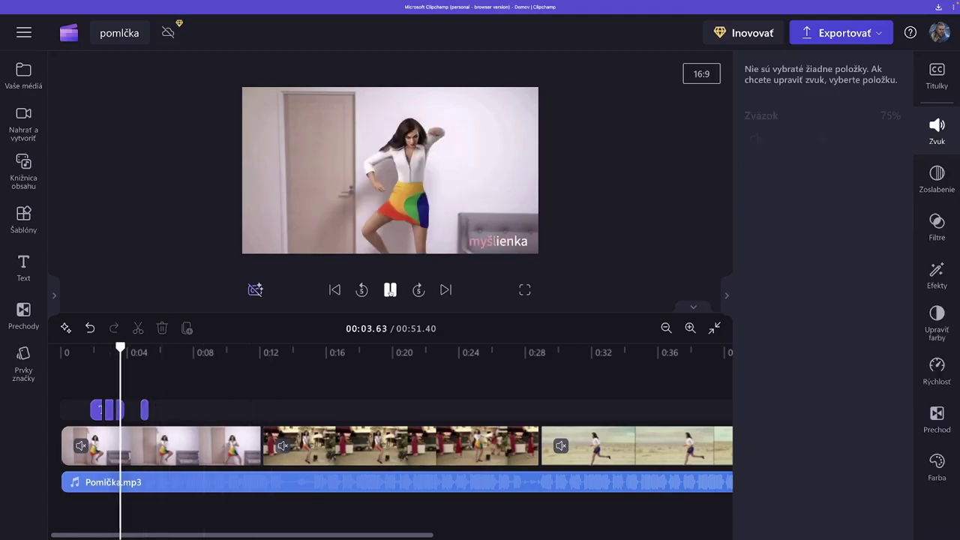
{"action": "left_click", "coordinate": [390, 289]}
Move the mozog title slightly earlier, set its text to "mozog (mozog)", replay it, and place the playhead at 00:07.00
{"action": "left_click", "coordinate": [142, 409]}
{"action": "left_click_drag", "start_coordinate": [142, 409], "coordinate": [135, 409]}
{"action": "left_click", "coordinate": [787, 193]}
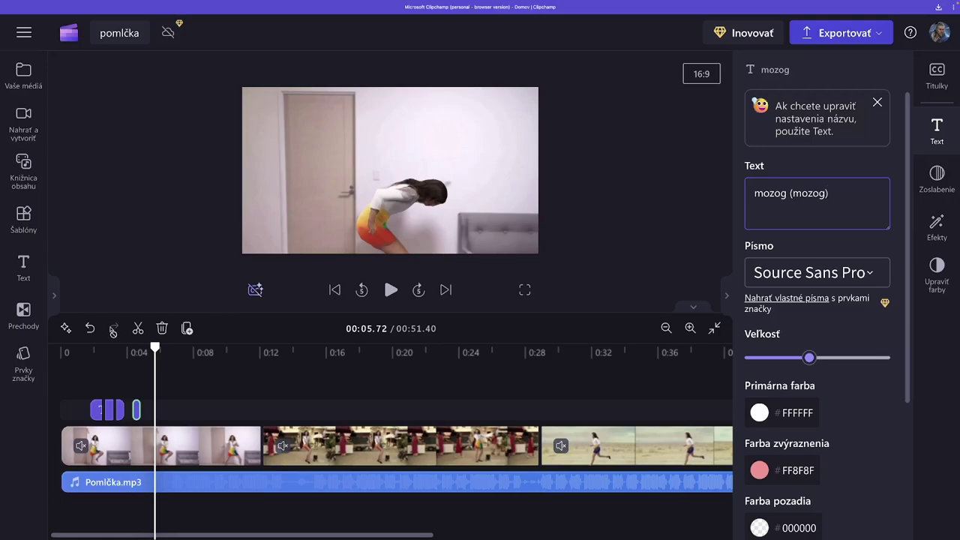
{"action": "left_click", "coordinate": [120, 374]}
{"action": "left_click", "coordinate": [388, 294]}
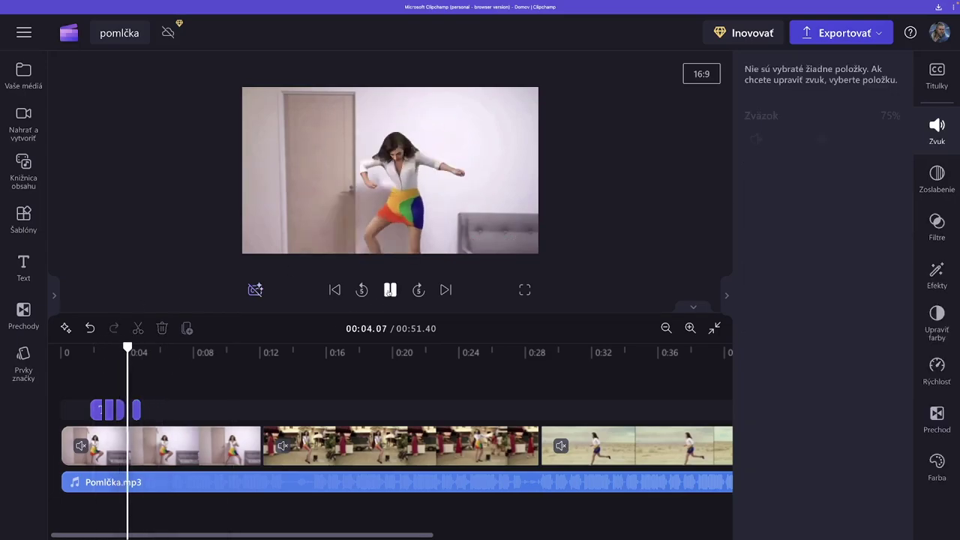
{"action": "left_click", "coordinate": [390, 291]}
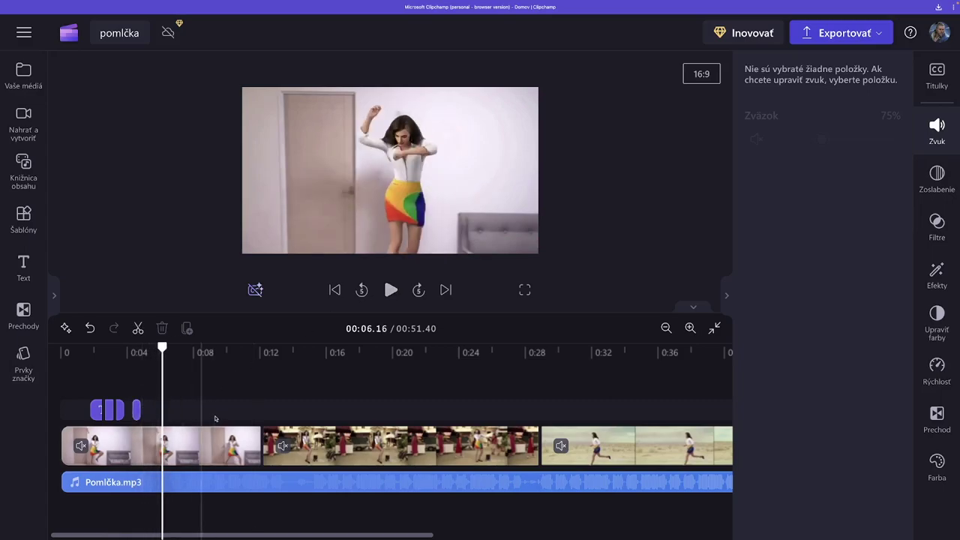
{"action": "left_click", "coordinate": [177, 410]}
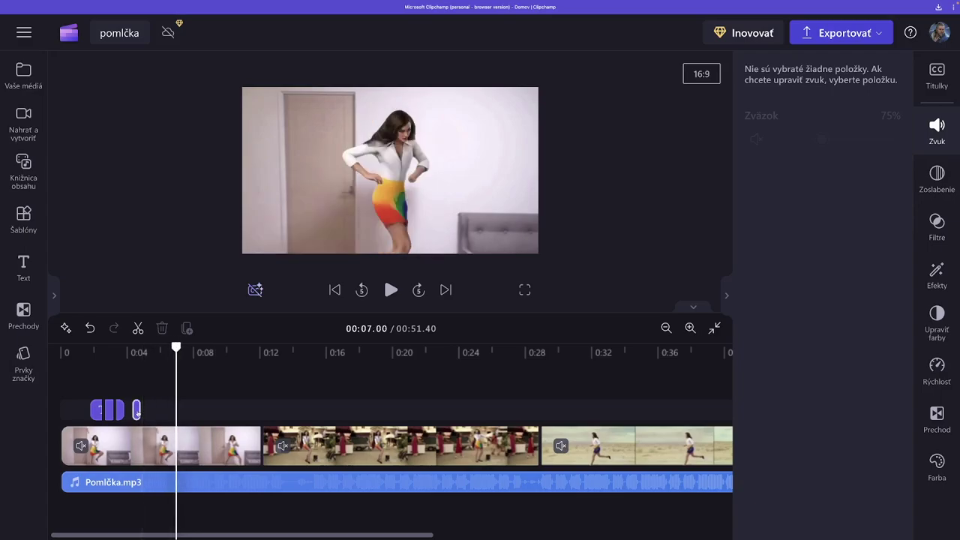
Move the "mozog (mozog)" title slightly later on the title track and extend its end to about 0:06
{"action": "left_click", "coordinate": [137, 410]}
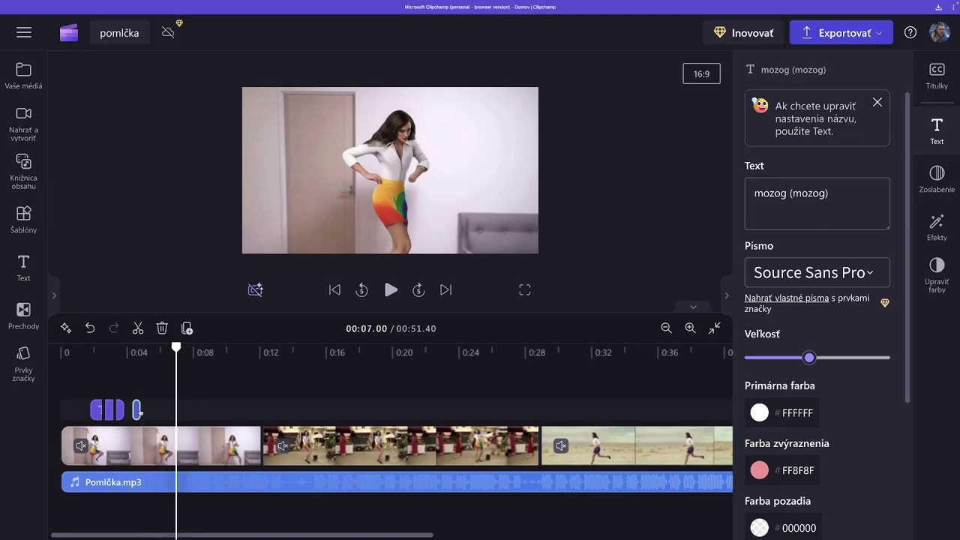
{"action": "left_click_drag", "start_coordinate": [141, 411], "coordinate": [139, 410]}
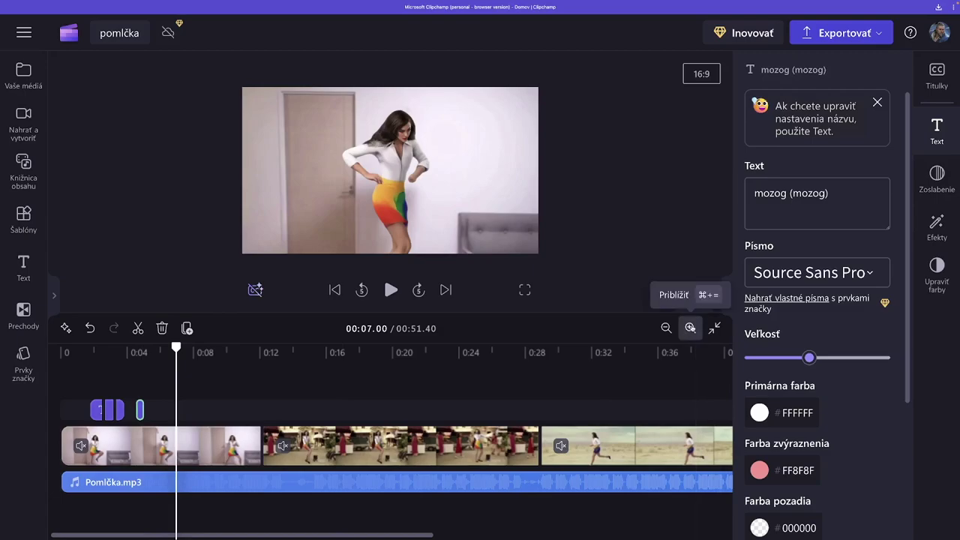
{"action": "left_click", "coordinate": [690, 328]}
{"action": "left_click", "coordinate": [690, 327]}
{"action": "left_click", "coordinate": [690, 328]}
{"action": "left_click", "coordinate": [256, 437]}
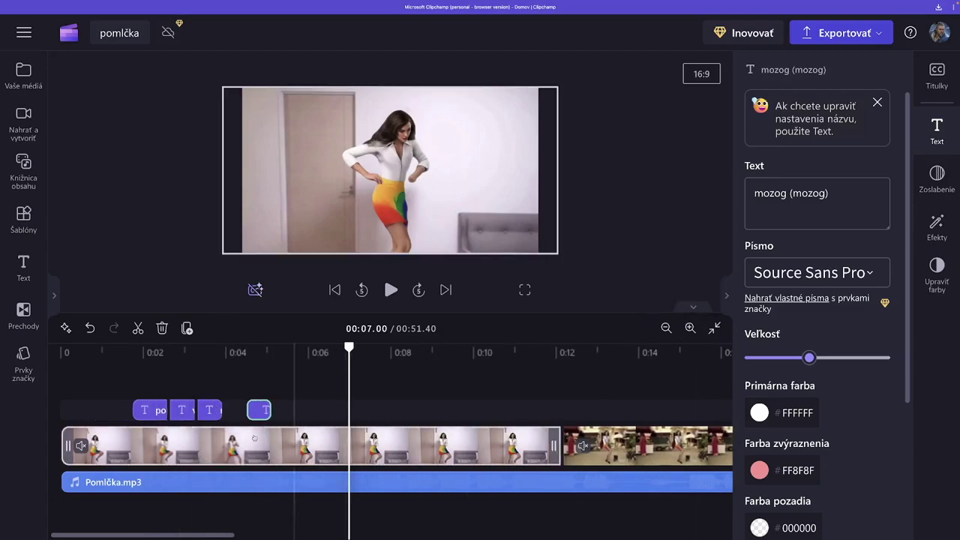
{"action": "left_click", "coordinate": [280, 412]}
{"action": "left_click_drag", "start_coordinate": [272, 410], "coordinate": [294, 410]}
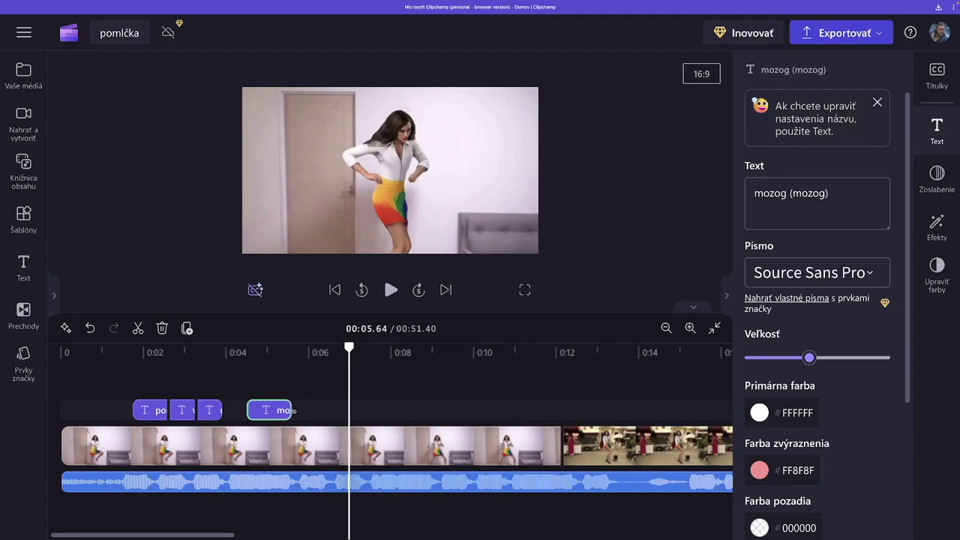
Replay the passage with the extended "mozog (mozog)" title, starting from 00:04.27
{"action": "left_click", "coordinate": [236, 352]}
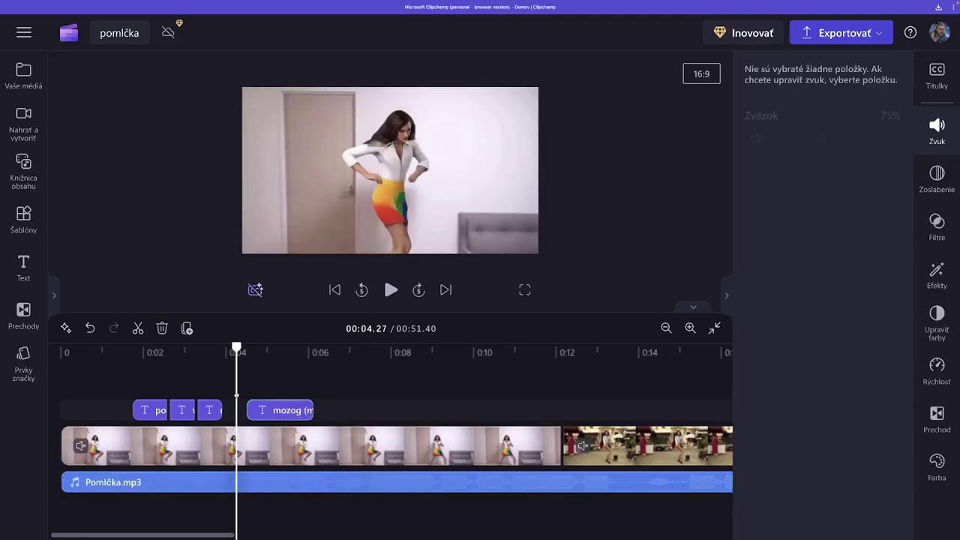
{"action": "left_click", "coordinate": [391, 290]}
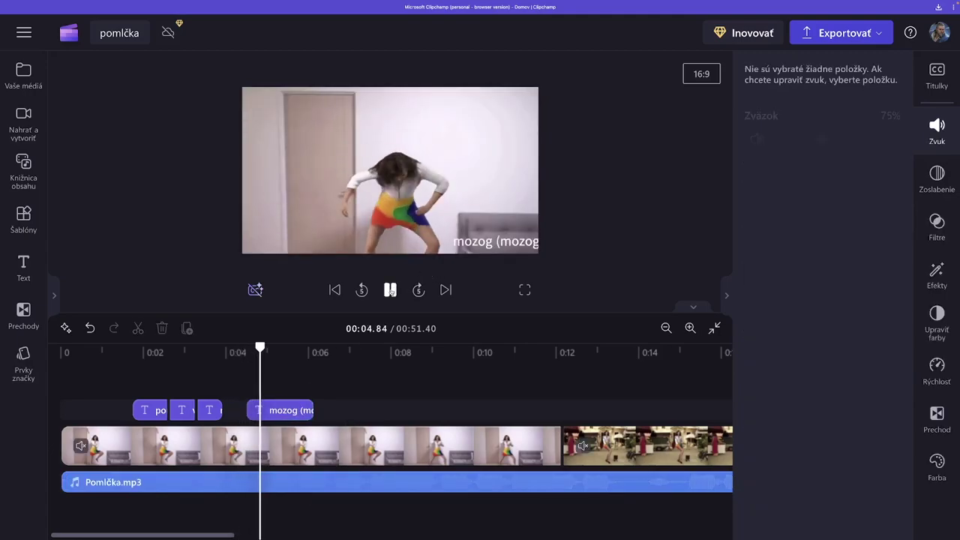
{"action": "left_click", "coordinate": [391, 291]}
Shift the "mozog (mozog)" title inward so its text fits within the video frame, and preview the video full screen from the start
{"action": "left_click", "coordinate": [291, 411]}
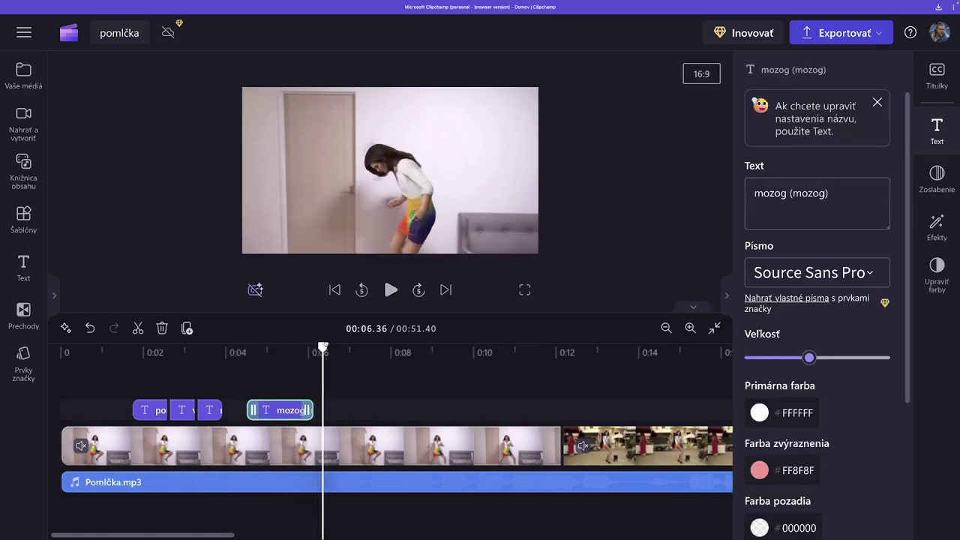
{"action": "left_click_drag", "start_coordinate": [323, 347], "coordinate": [285, 348]}
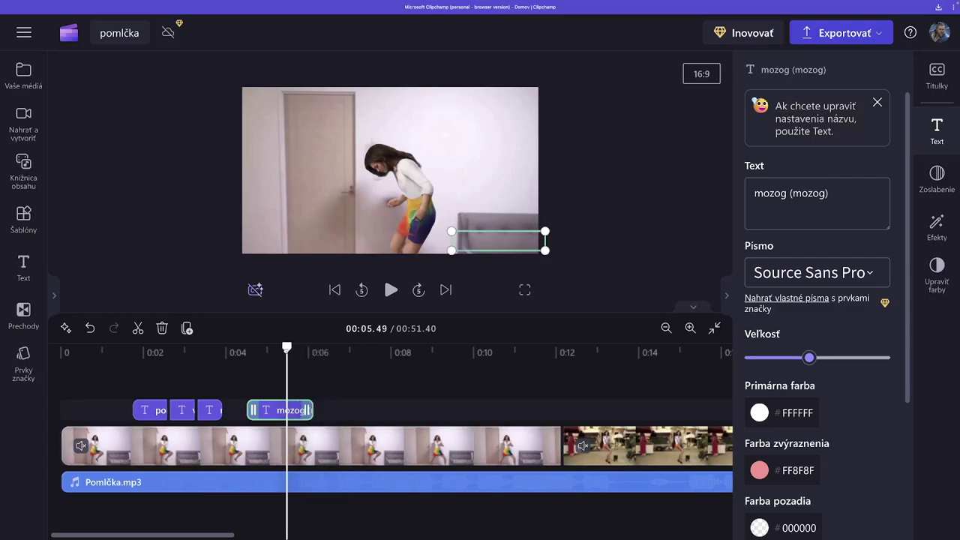
{"action": "left_click", "coordinate": [483, 244]}
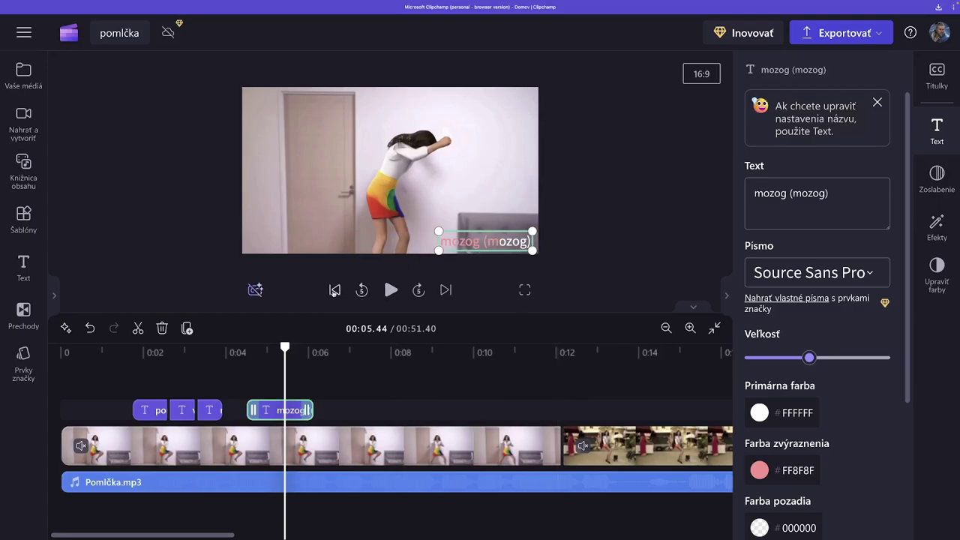
{"action": "left_click", "coordinate": [335, 290]}
{"action": "left_click", "coordinate": [525, 290]}
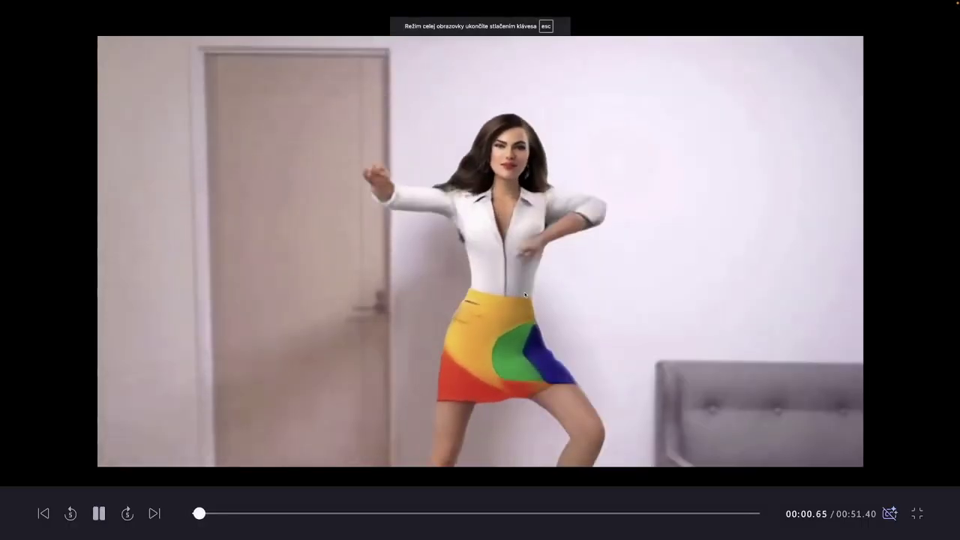